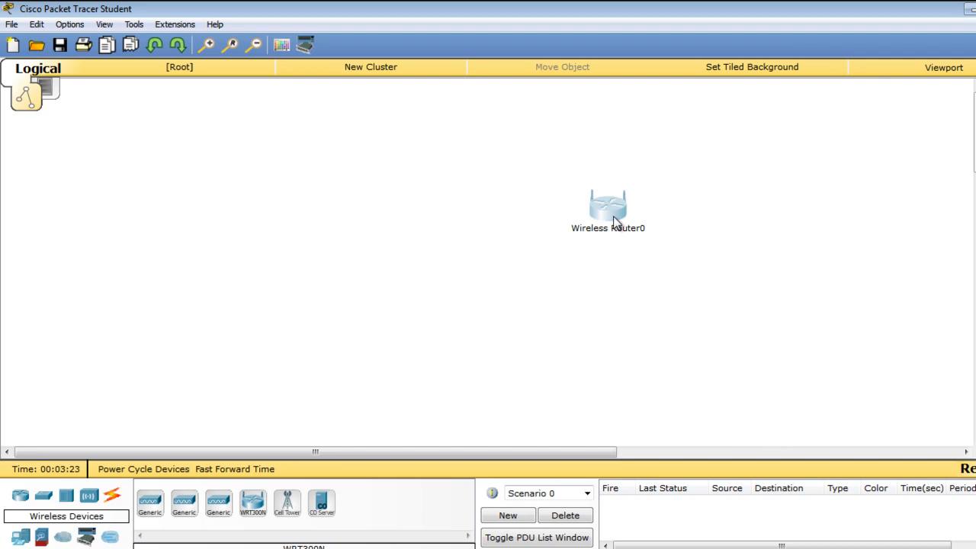
- Change the wireless router's display name to MODEM_WIFI and close its configuration window
click(358, 123)
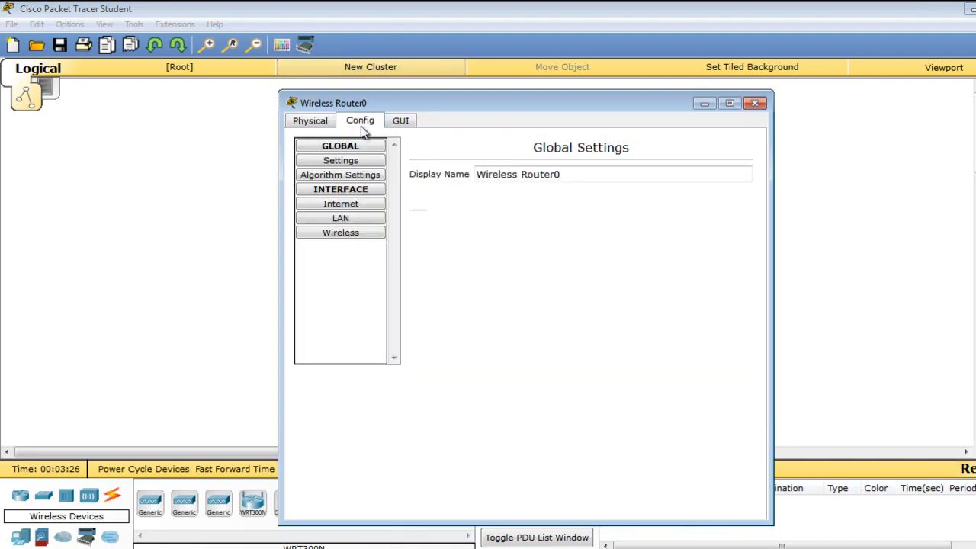
click(549, 176)
drag(561, 175, 476, 175)
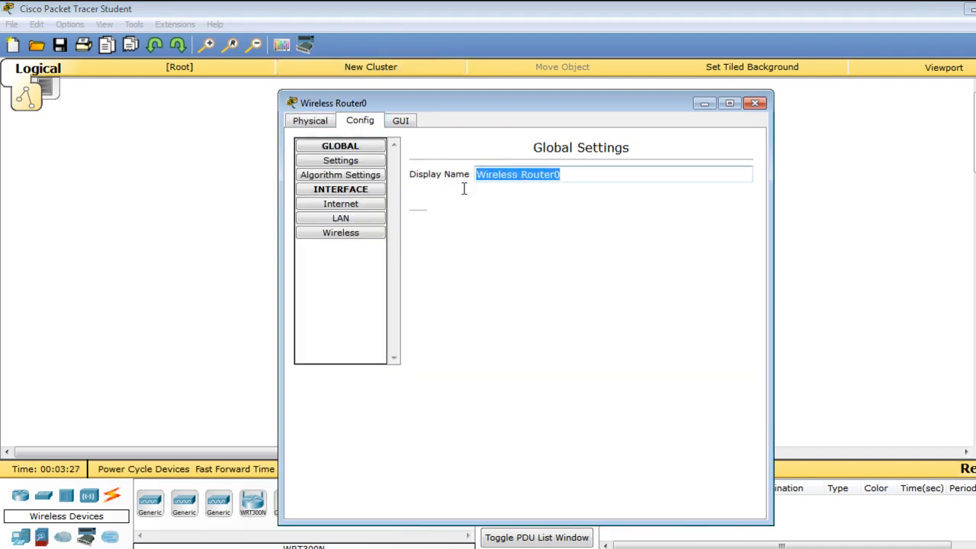
key(BackSpace)
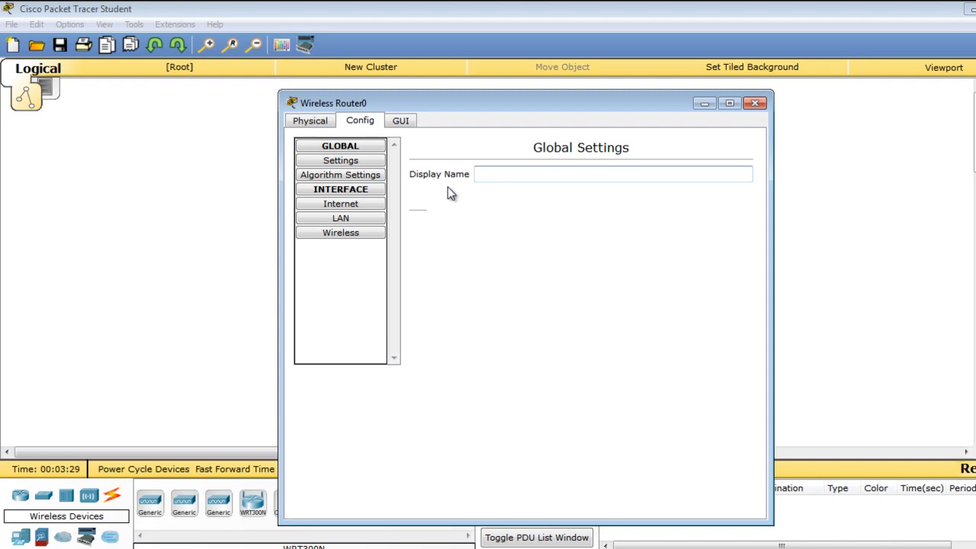
text(MODE)
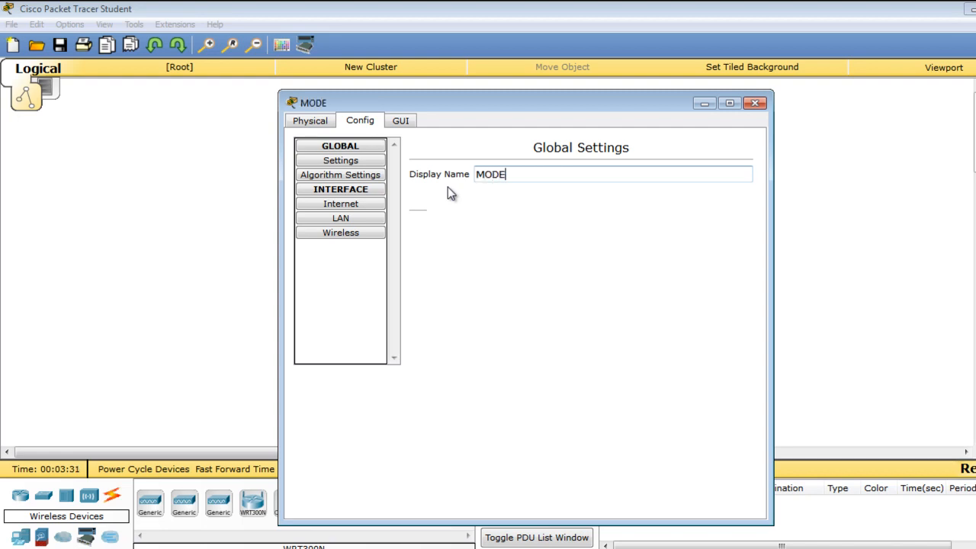
text(M_WIFI)
click(755, 103)
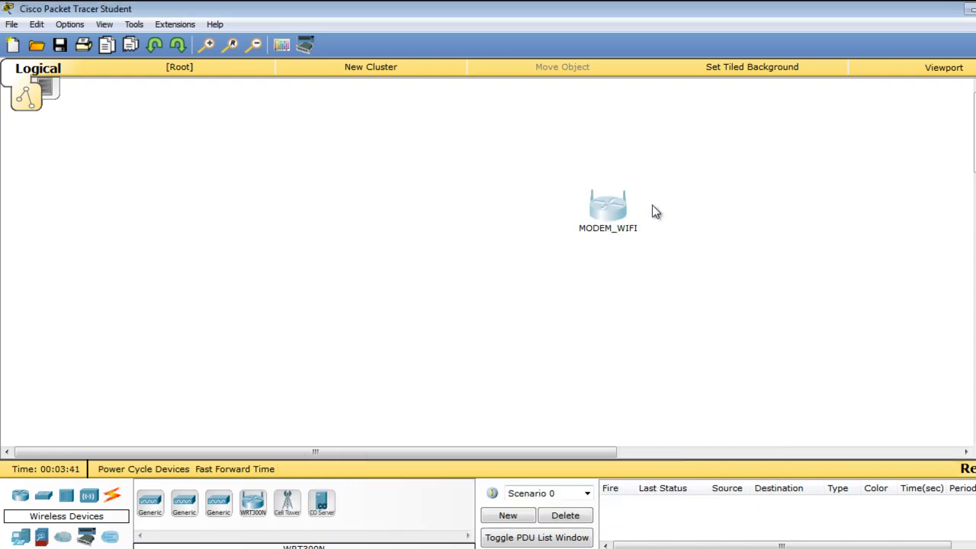
- Place a 2811 router in the workspace, to the left of and slightly below MODEM_WIFI
click(398, 338)
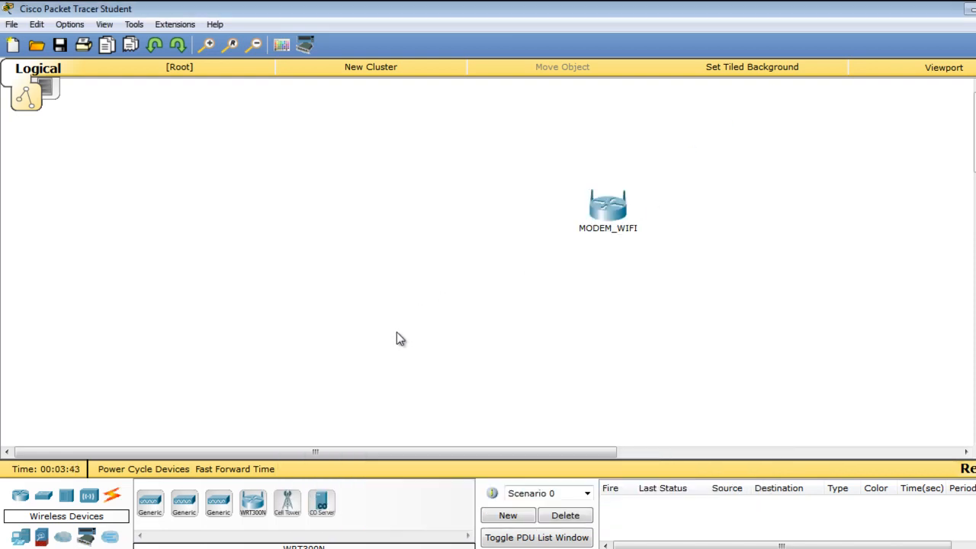
click(22, 497)
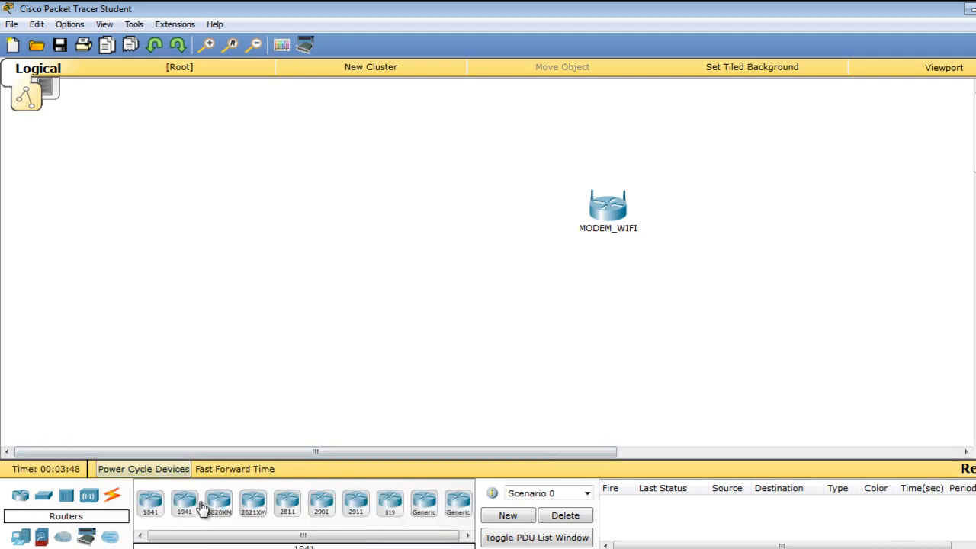
click(288, 506)
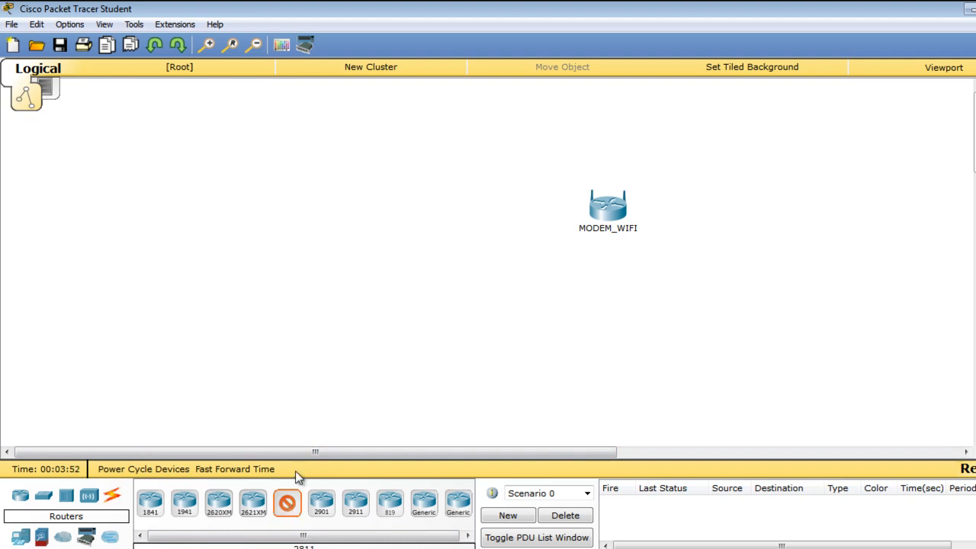
click(381, 257)
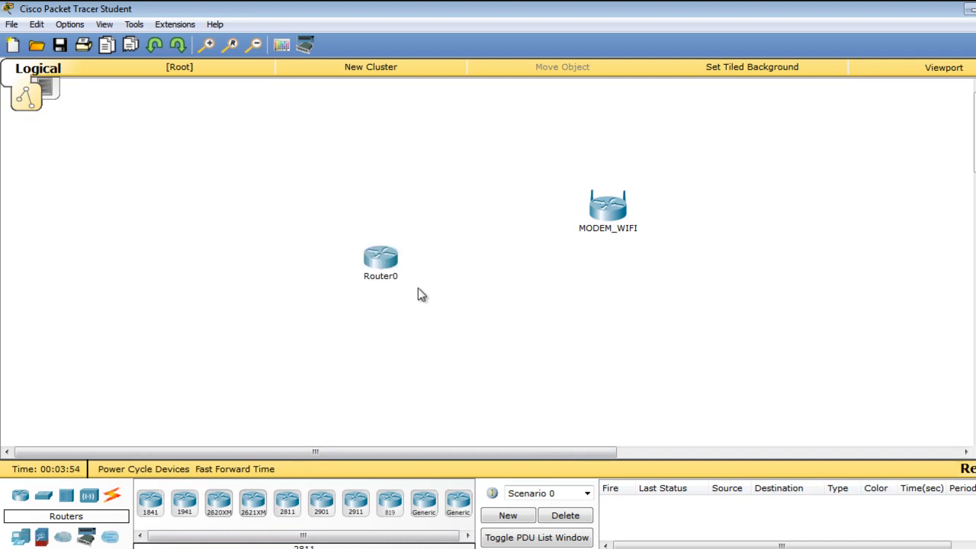
drag(384, 266, 404, 257)
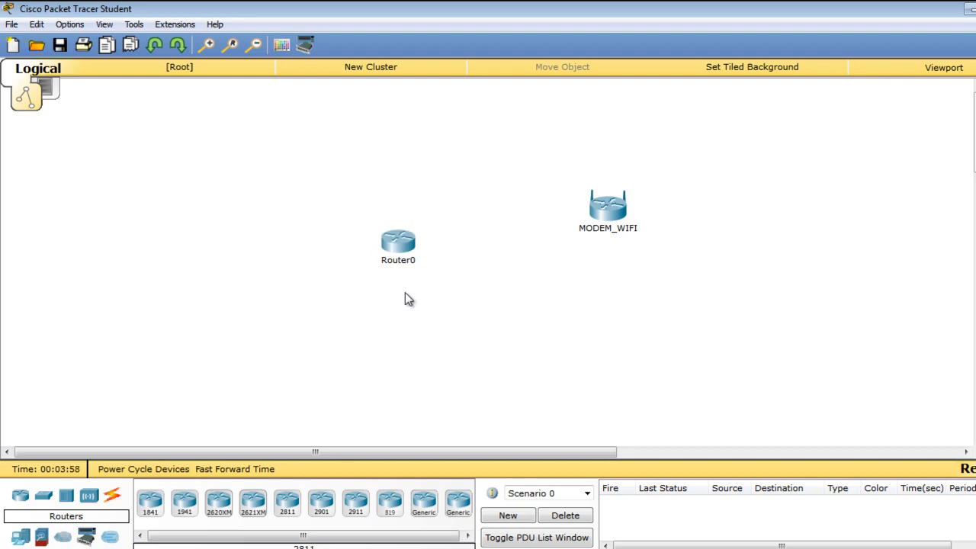
- Change the 2811 router's display name to ROUTEUR_LAB and close its configuration window
click(397, 244)
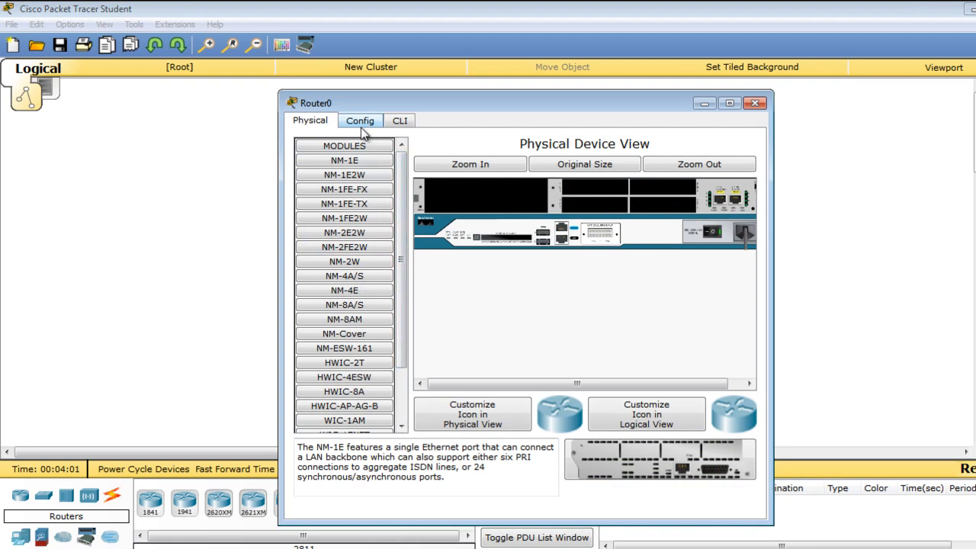
click(360, 120)
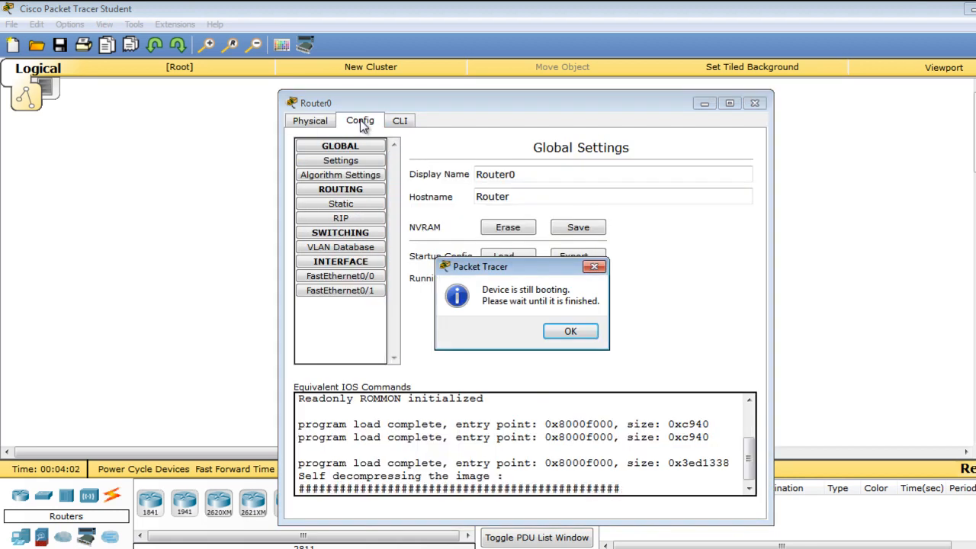
click(564, 331)
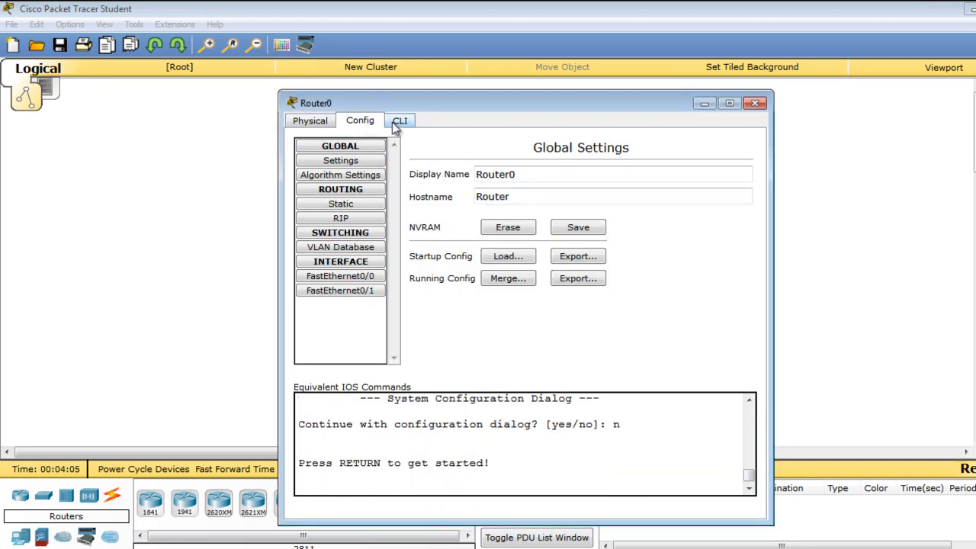
drag(537, 169, 414, 144)
key(BackSpace)
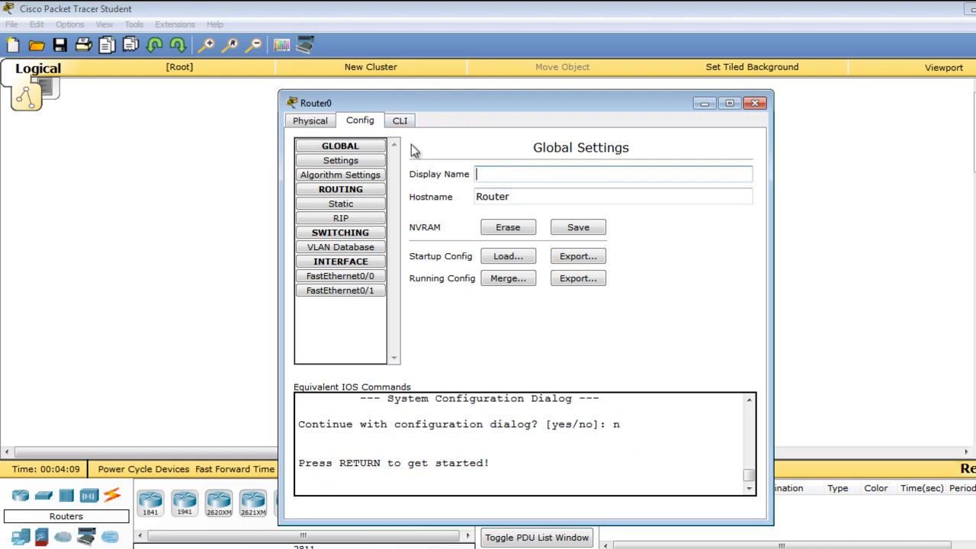
text(ROUTEUR)
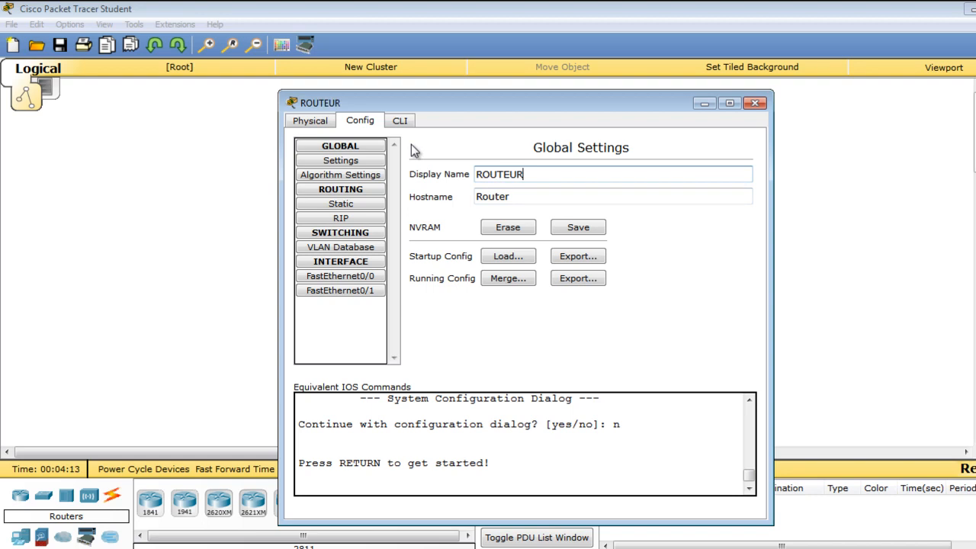
text(_LAB)
click(756, 103)
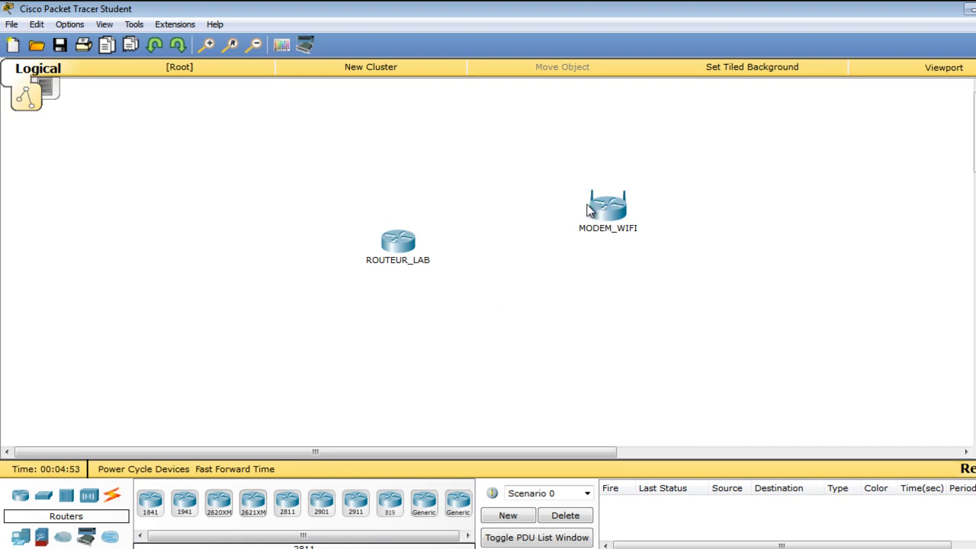
- Shift MODEM_WIFI slightly toward ROUTEUR_LAB and place a generic server (Server-PT) to the right of the modem
drag(614, 212, 600, 207)
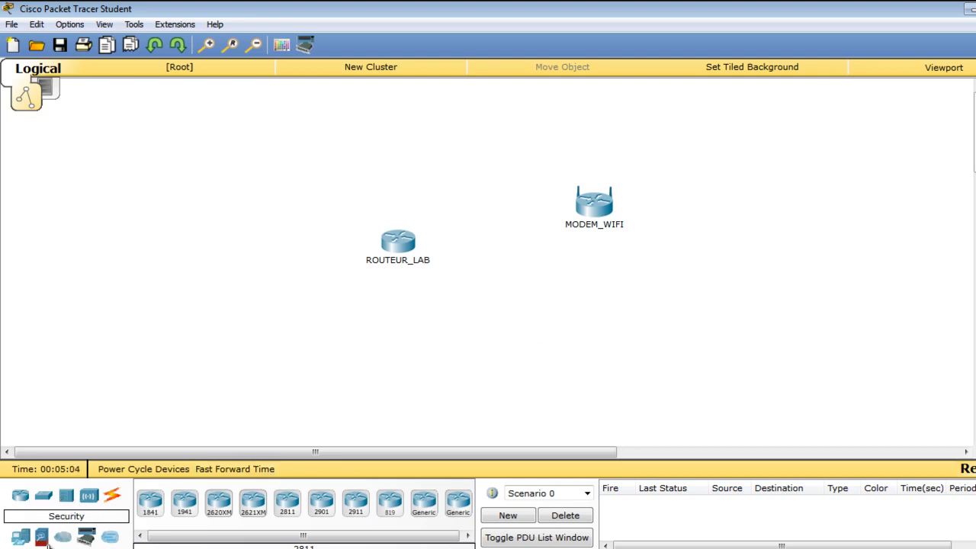
click(20, 537)
click(219, 504)
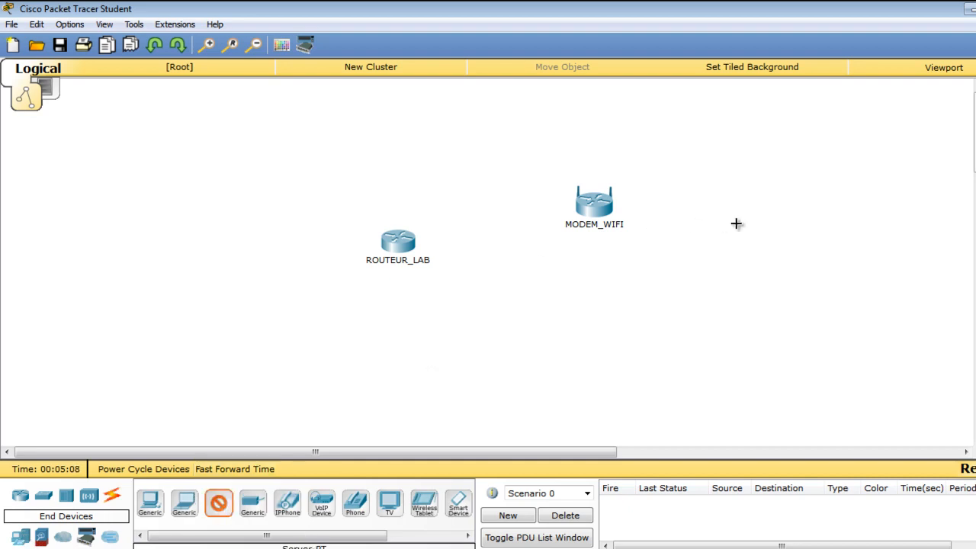
click(773, 222)
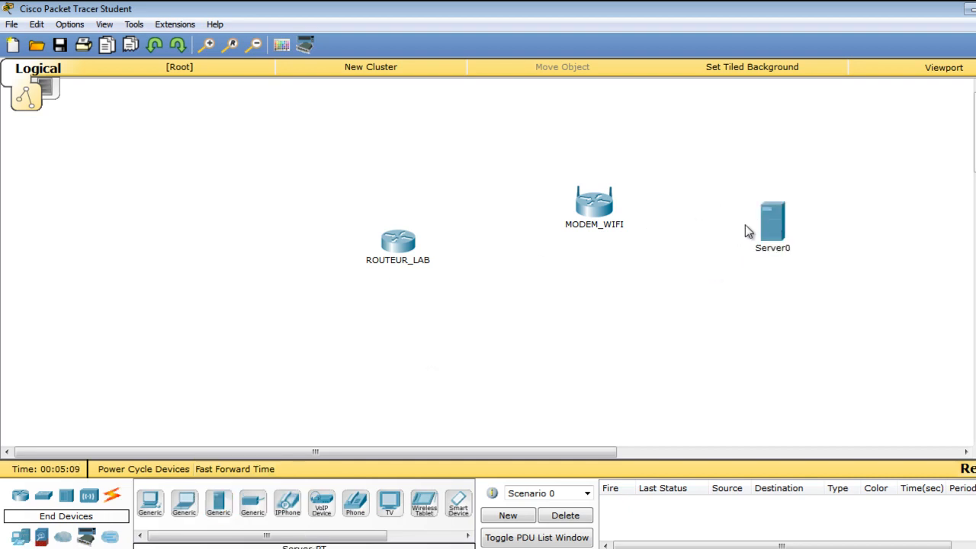
drag(773, 219, 780, 222)
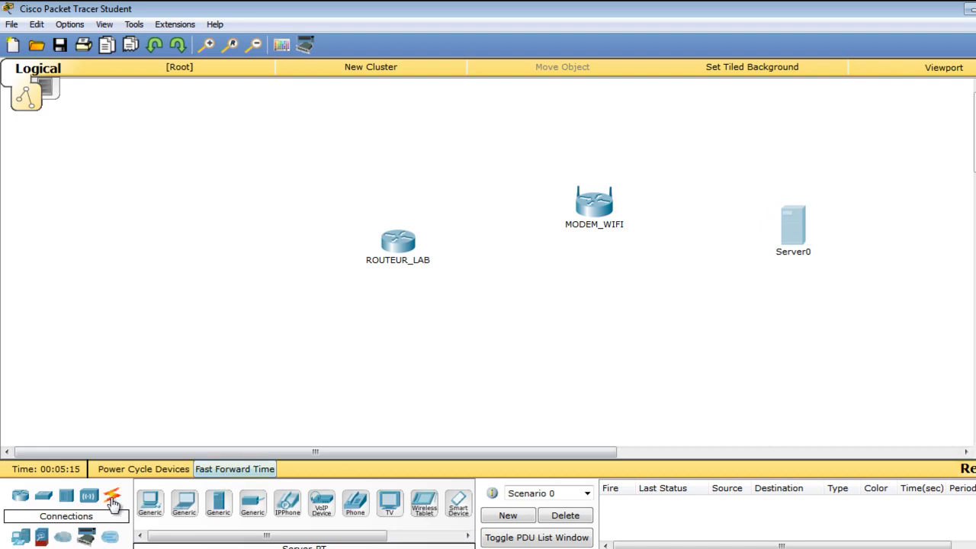
- Place a 3560-24PS multilayer switch between MODEM_WIFI and the server, moving the server farther right to make room
click(42, 497)
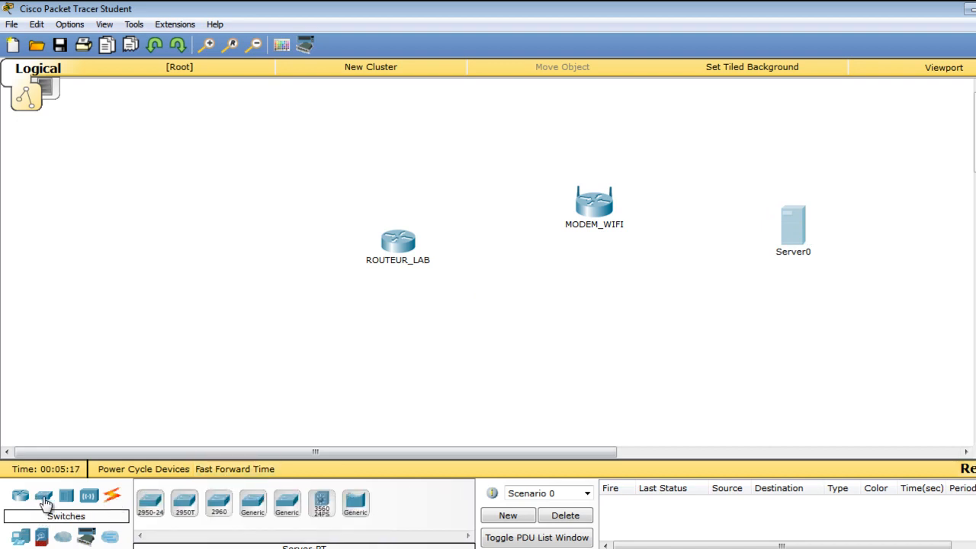
click(321, 503)
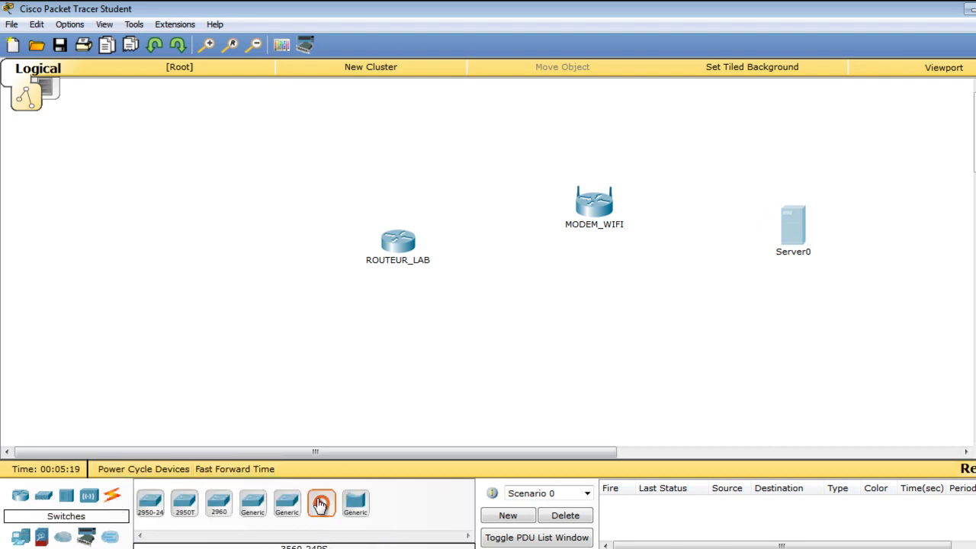
click(726, 221)
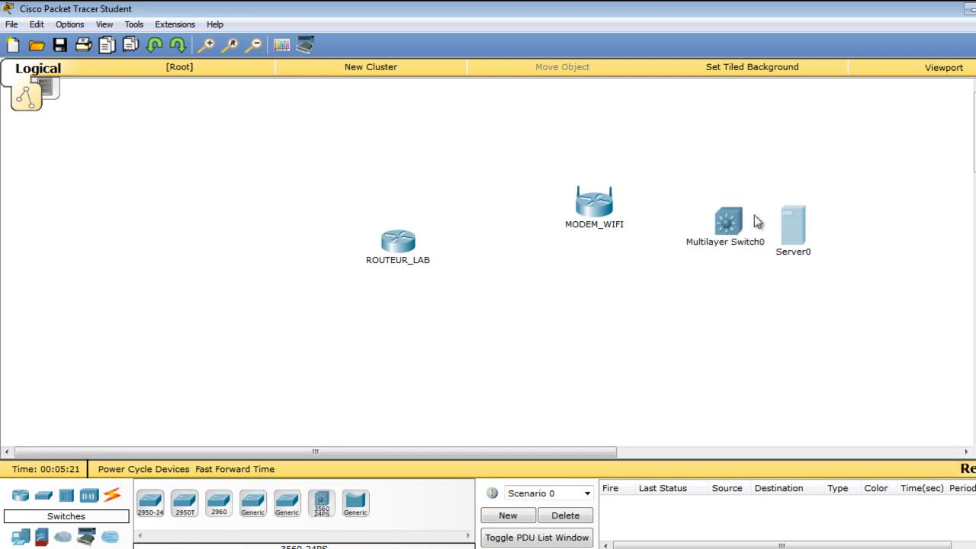
drag(798, 223, 833, 215)
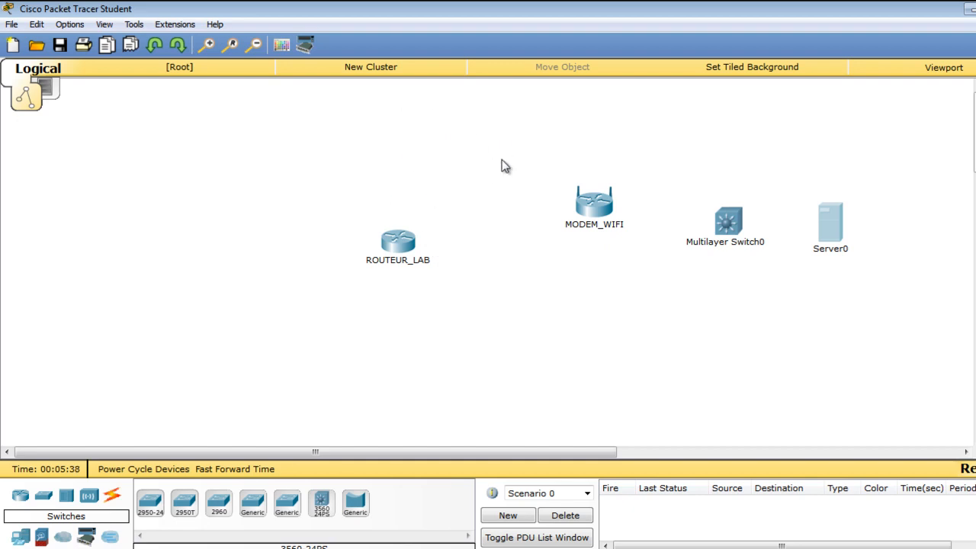
- Connect FastEthernet0/0 of ROUTEUR_LAB to Ethernet 1 of MODEM_WIFI with a copper straight-through cable
click(115, 501)
click(229, 507)
click(404, 241)
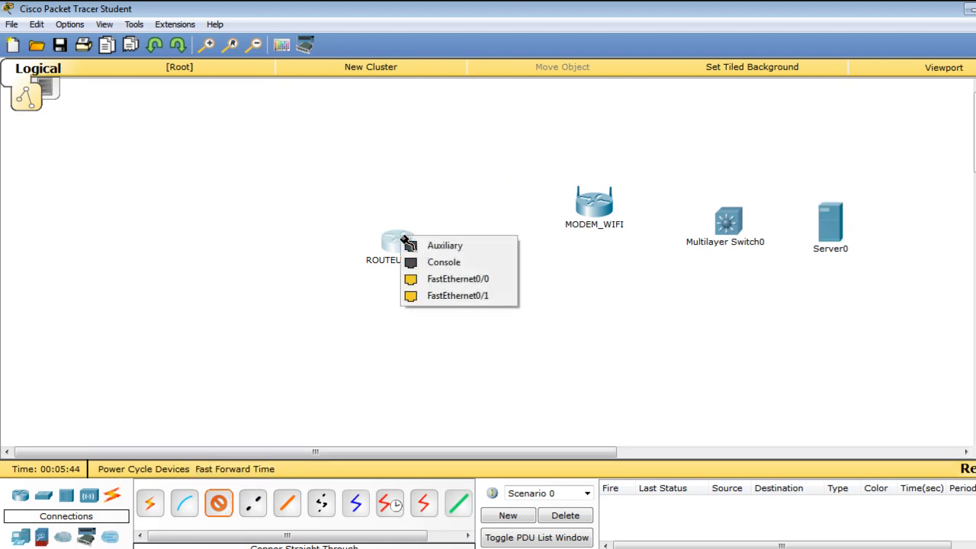
click(458, 279)
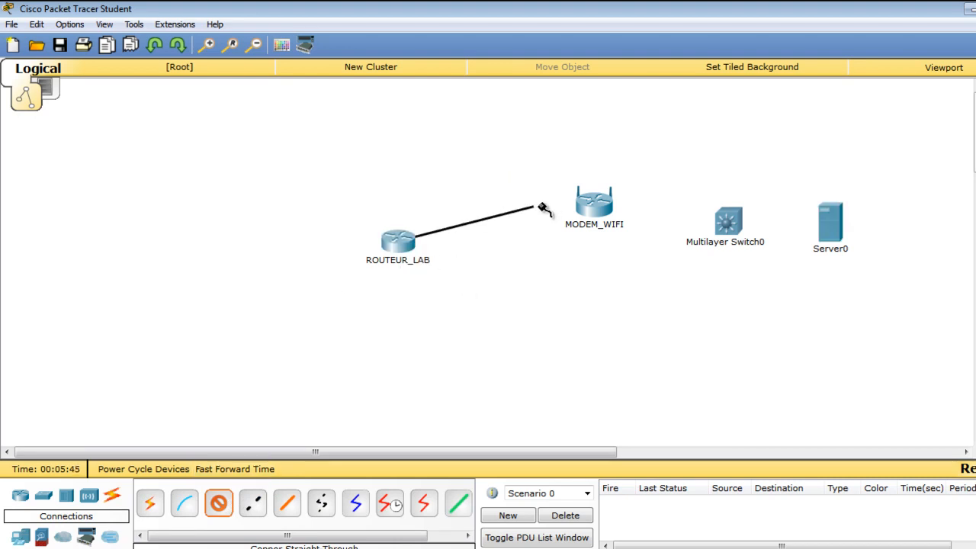
mouse_move(592, 213)
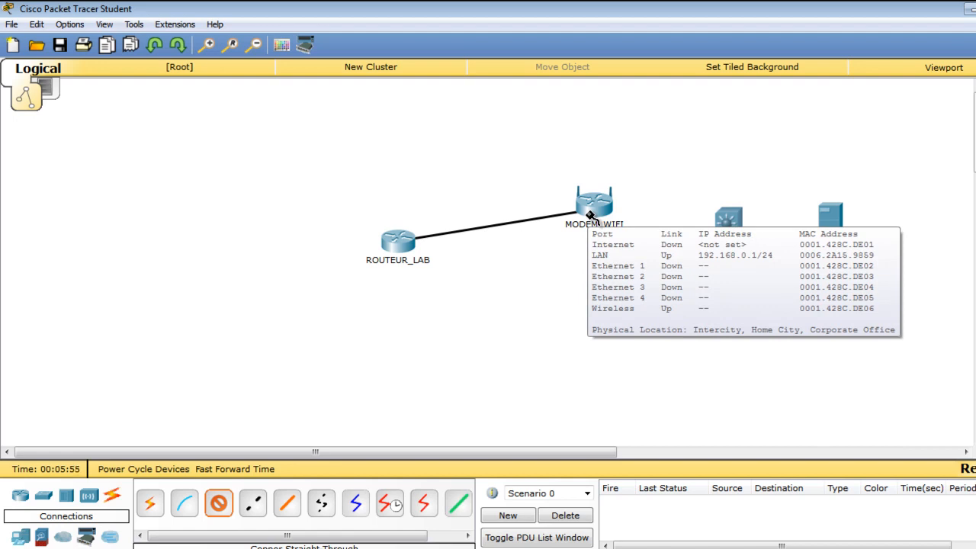
click(591, 214)
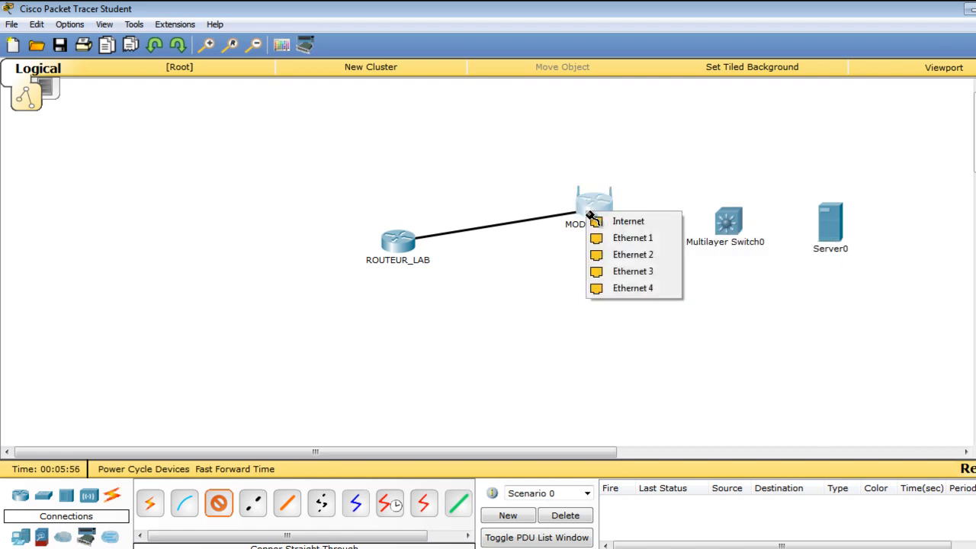
click(630, 239)
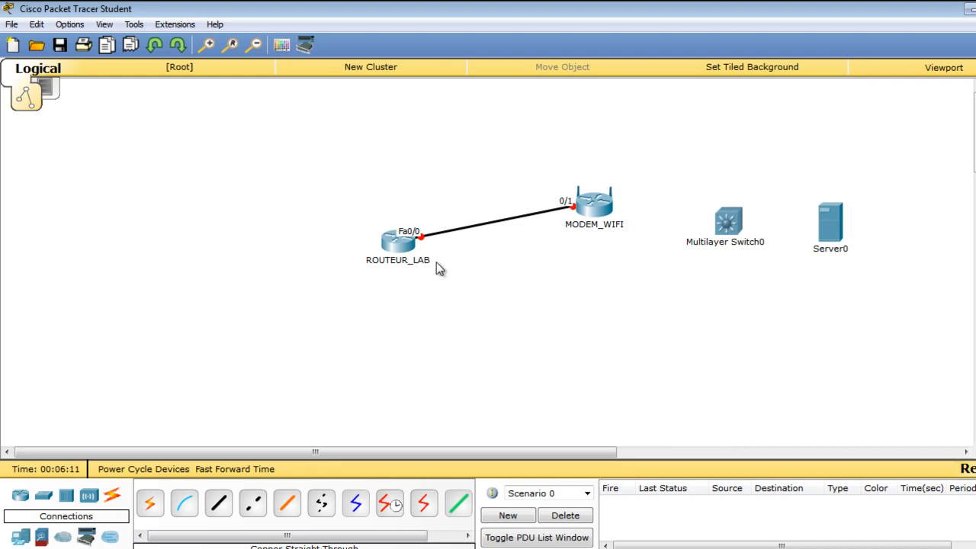
- Enable interface FastEthernet0/0 of ROUTEUR_LAB by running "NO shut" in its IOS command line
click(406, 250)
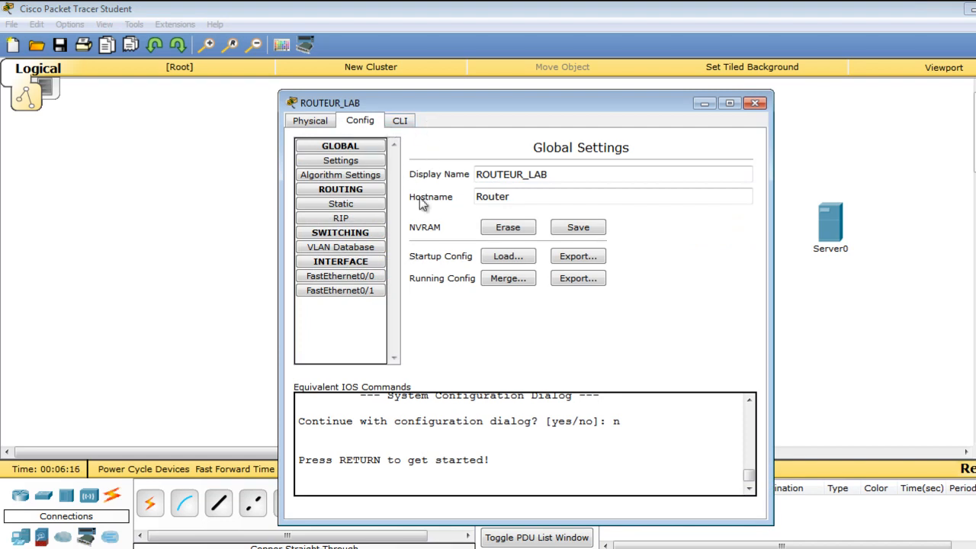
click(347, 279)
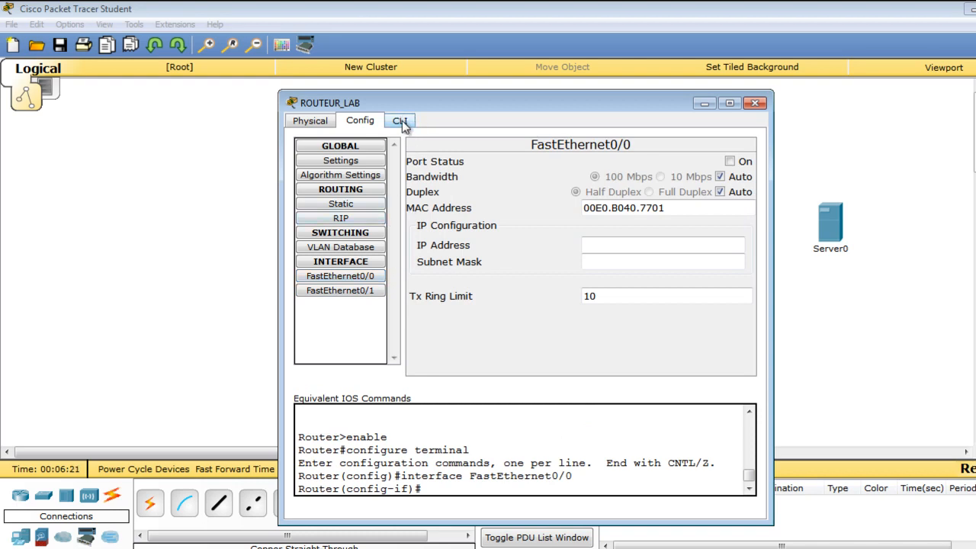
click(345, 277)
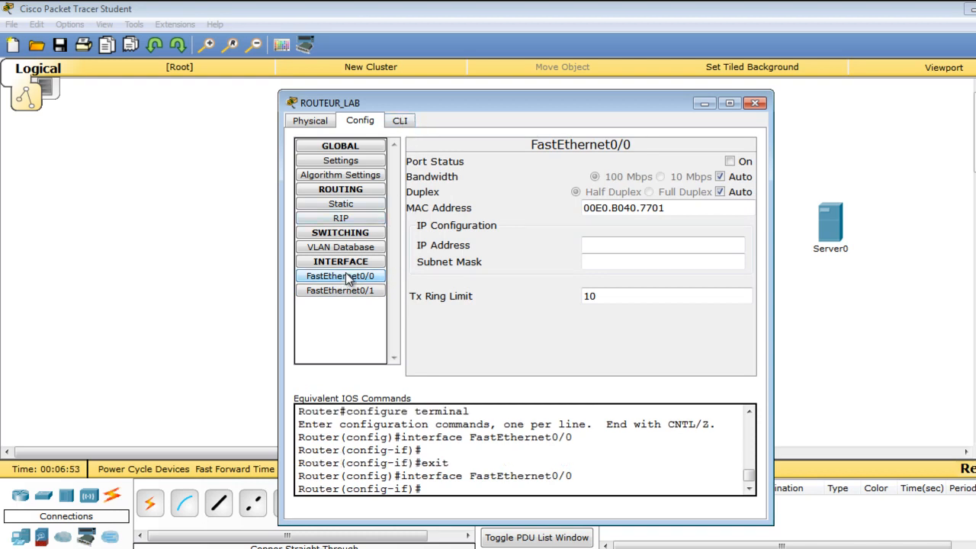
click(403, 120)
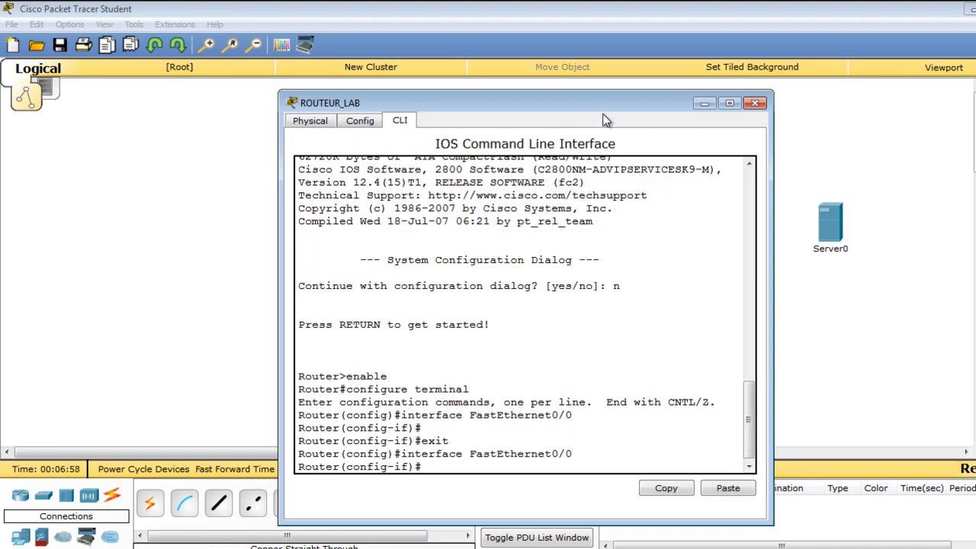
drag(597, 99, 593, 69)
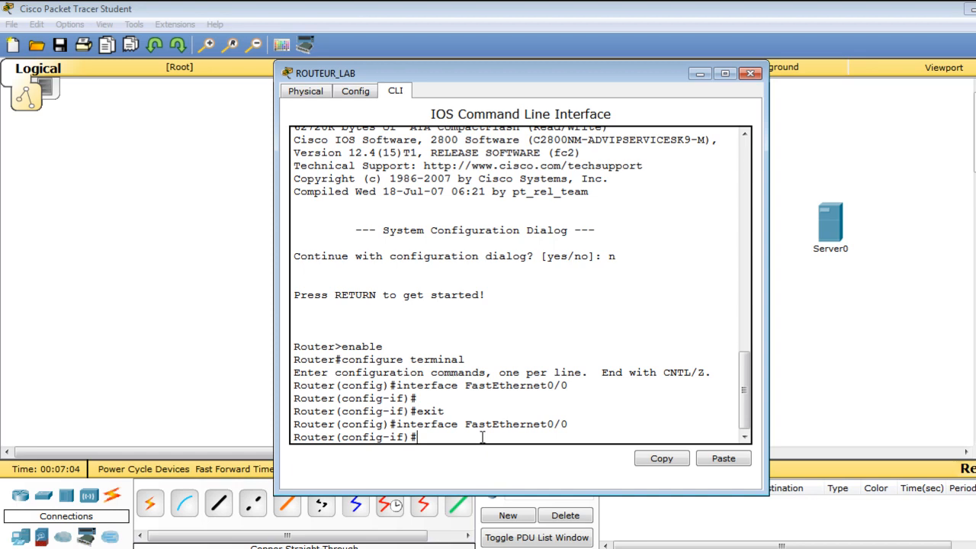
text(NO)
text(shut)
key(Return)
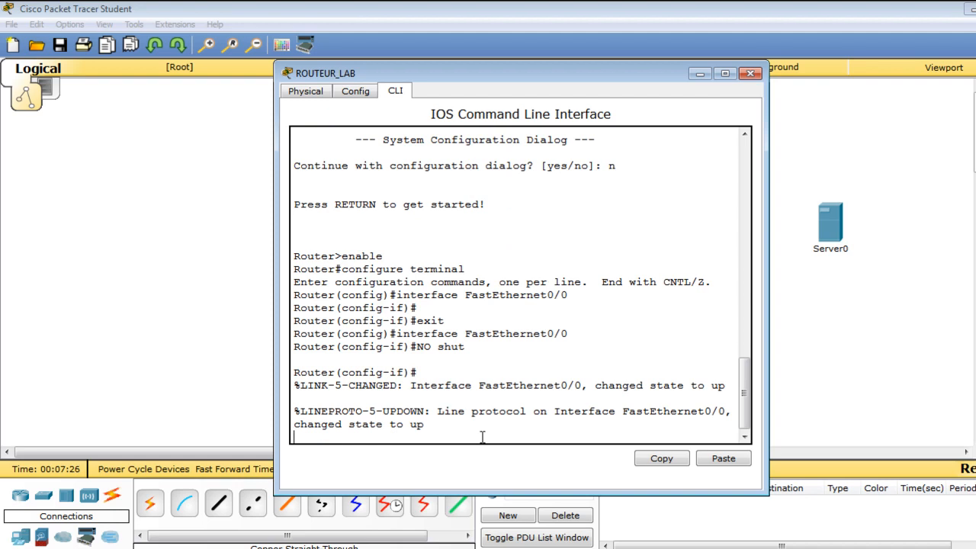
- Begin an "ip address" command for FastEthernet0/0 on ROUTEUR_LAB, list its available options, and minimize the router's window
key(Return)
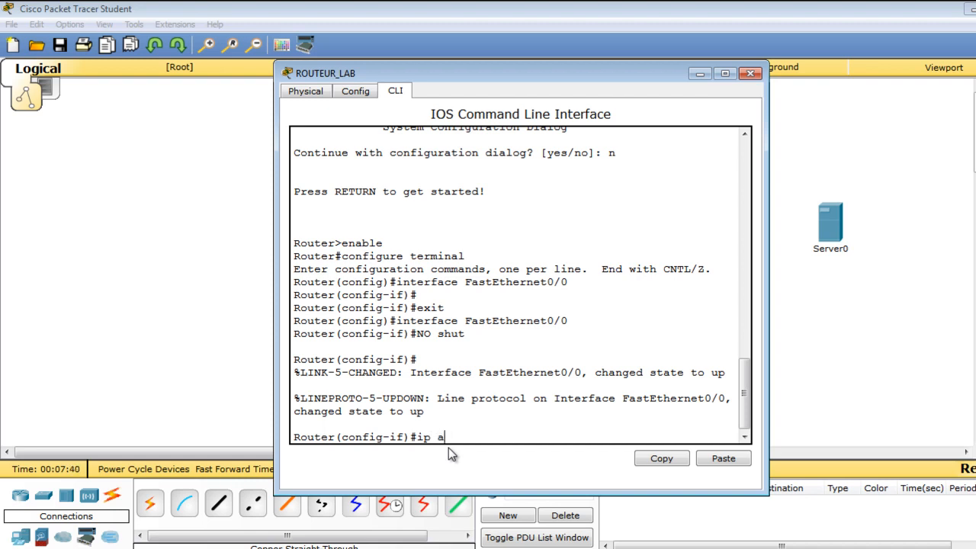
key(Tab)
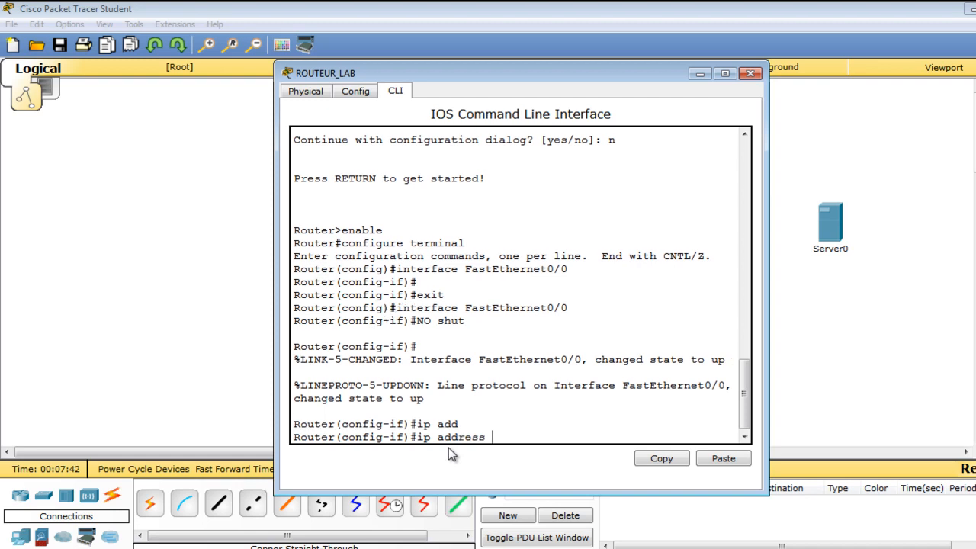
text(?)
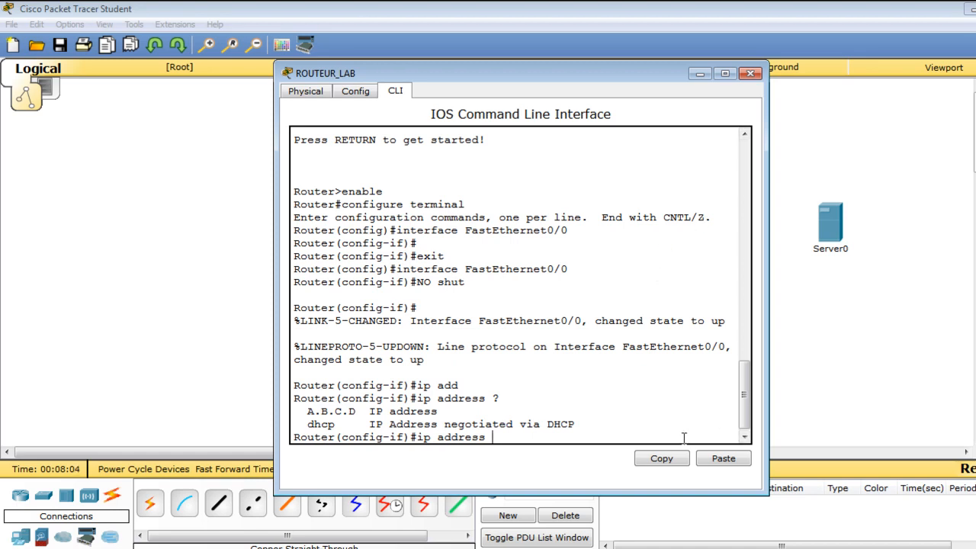
click(698, 77)
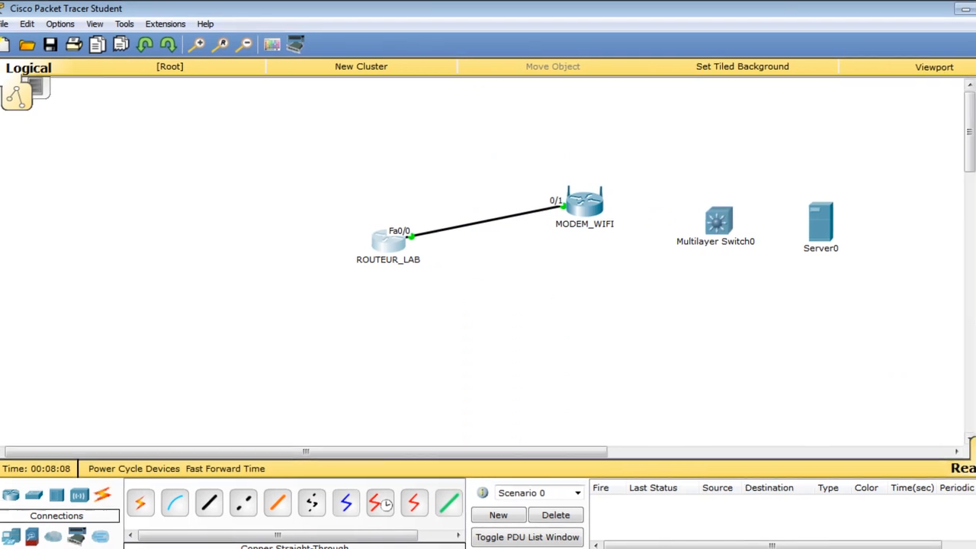
- Switch to Simulation mode, restrict the visible events to DHCP only, and hide the event list
click(955, 439)
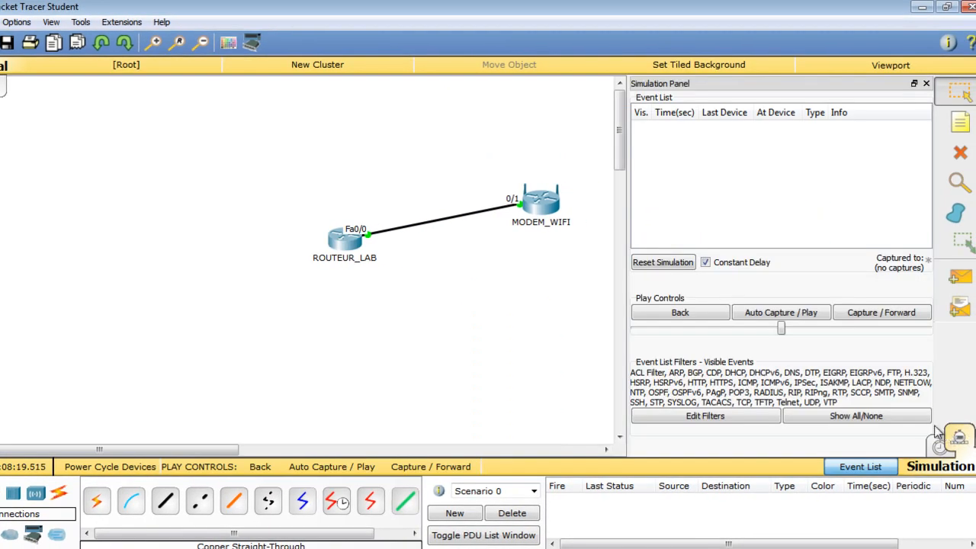
click(855, 417)
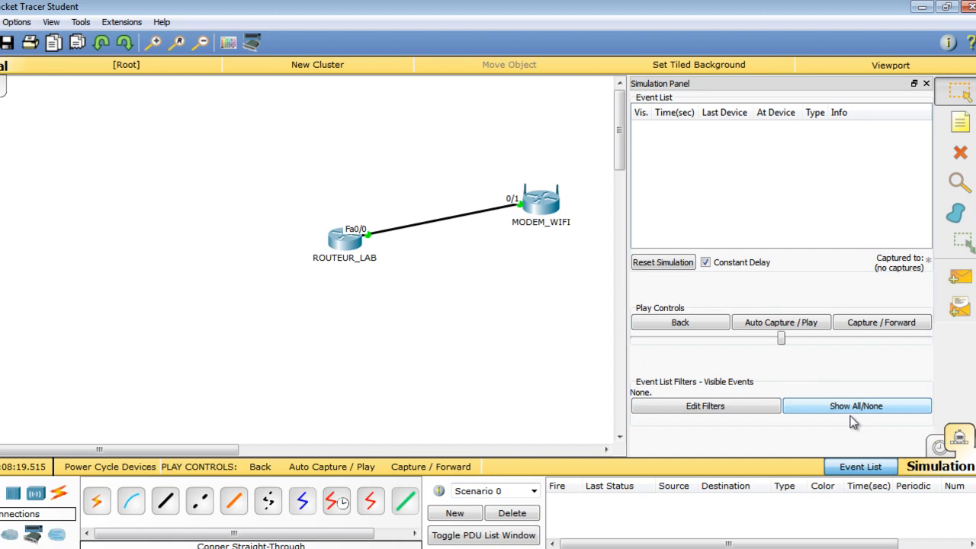
click(734, 404)
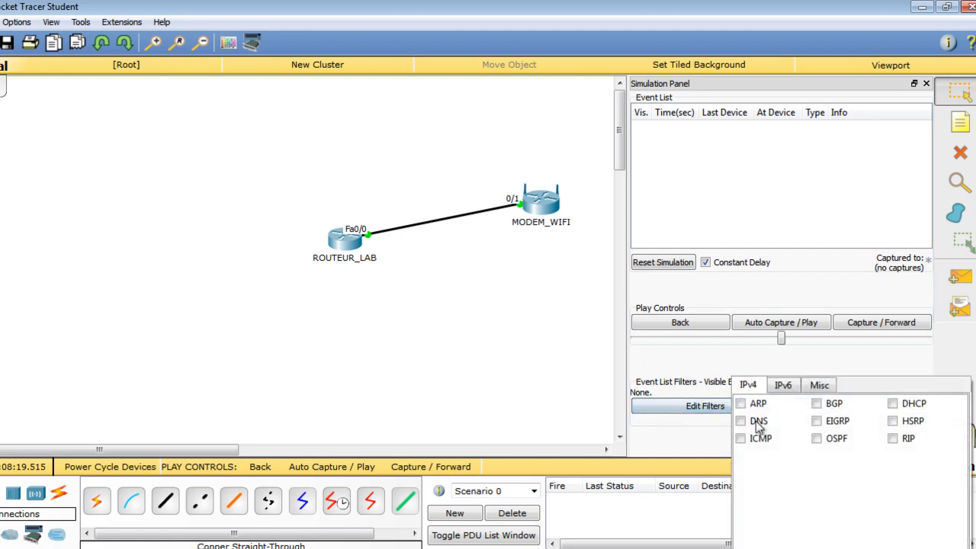
click(893, 404)
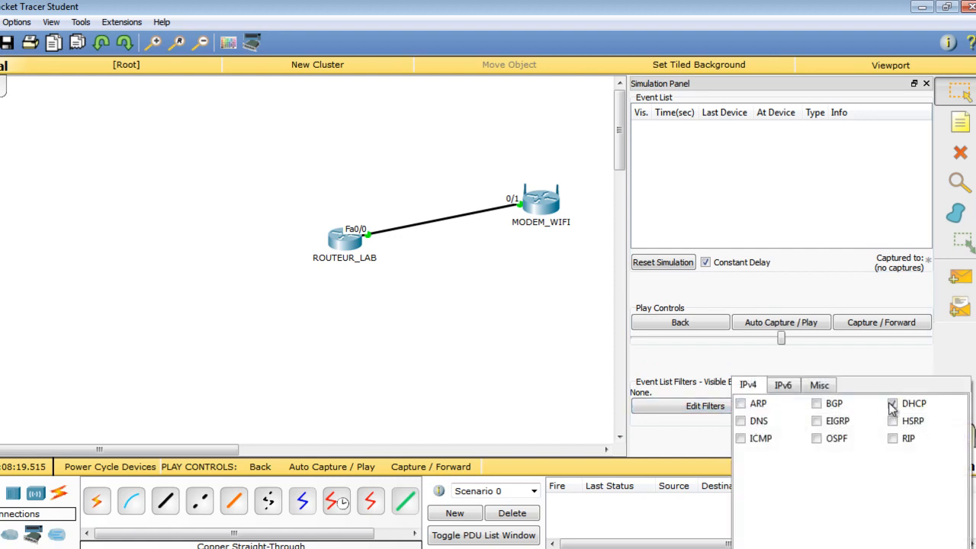
click(562, 420)
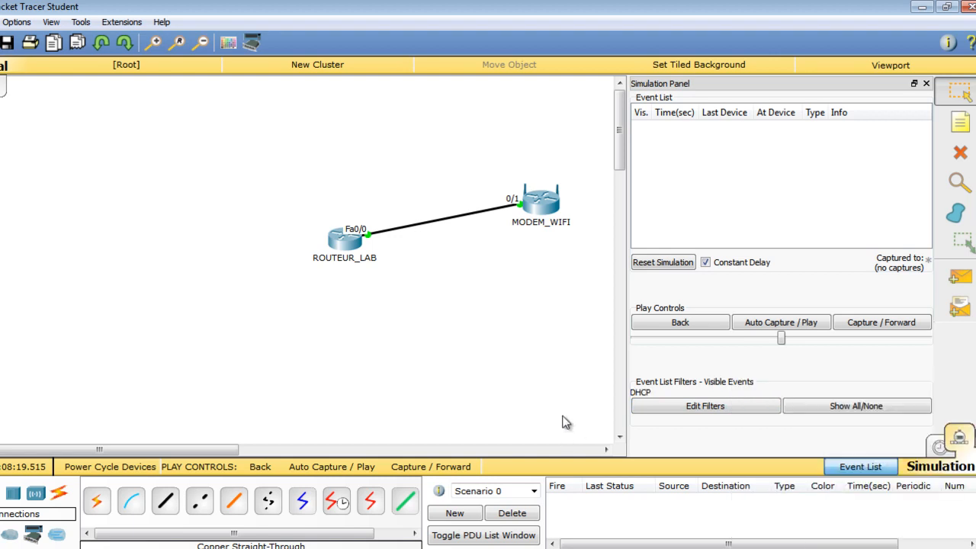
click(839, 468)
- Make FastEthernet0/0 of ROUTEUR_LAB obtain its address automatically by completing the command as "ip address dhcp"
click(342, 243)
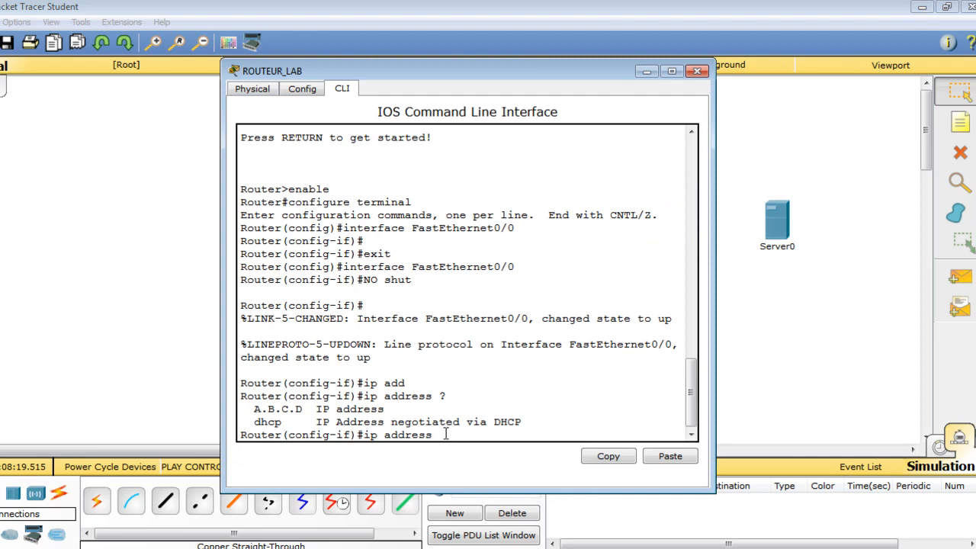
text(dhcp)
key(Return)
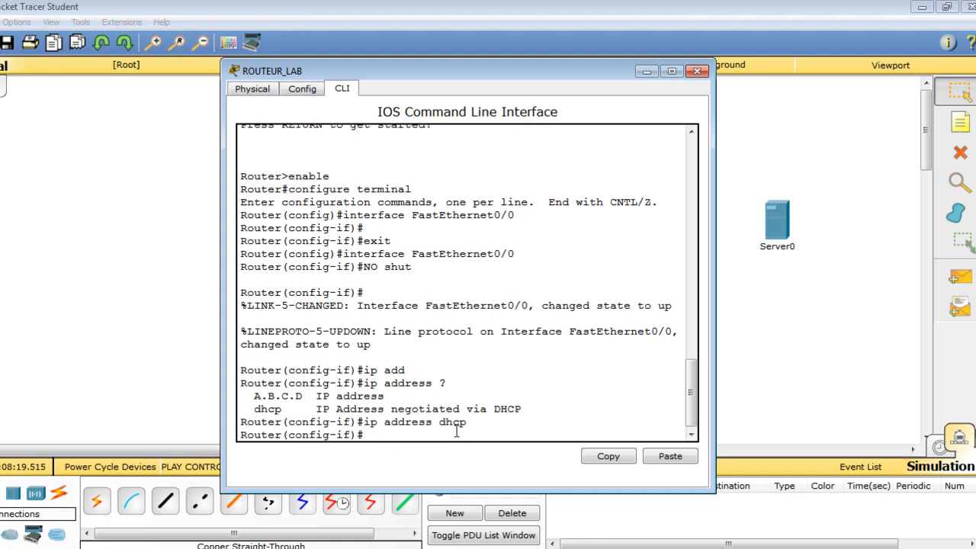
click(648, 71)
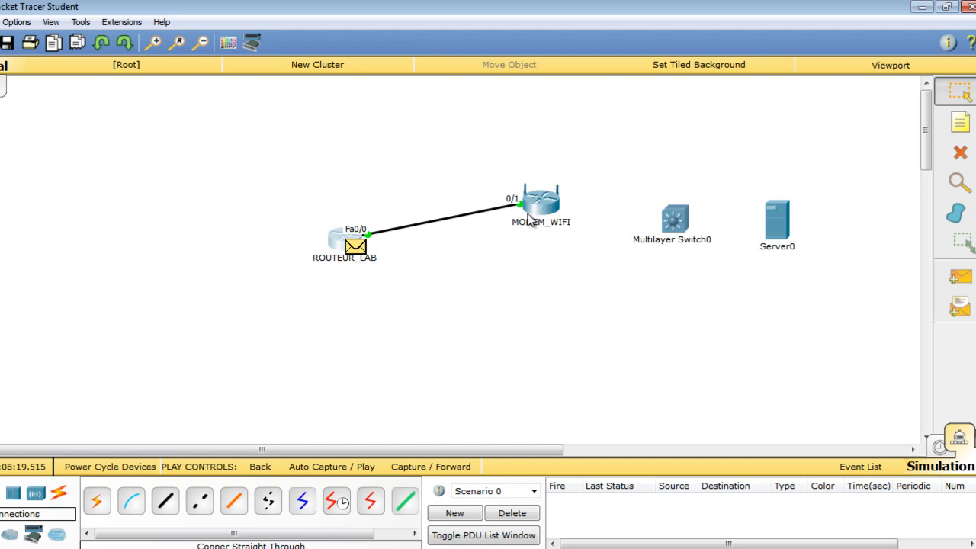
- Advance the simulation one event and examine the outbound PDU details of the DHCP packet at MODEM_WIFI, down to its DHCP section
click(464, 468)
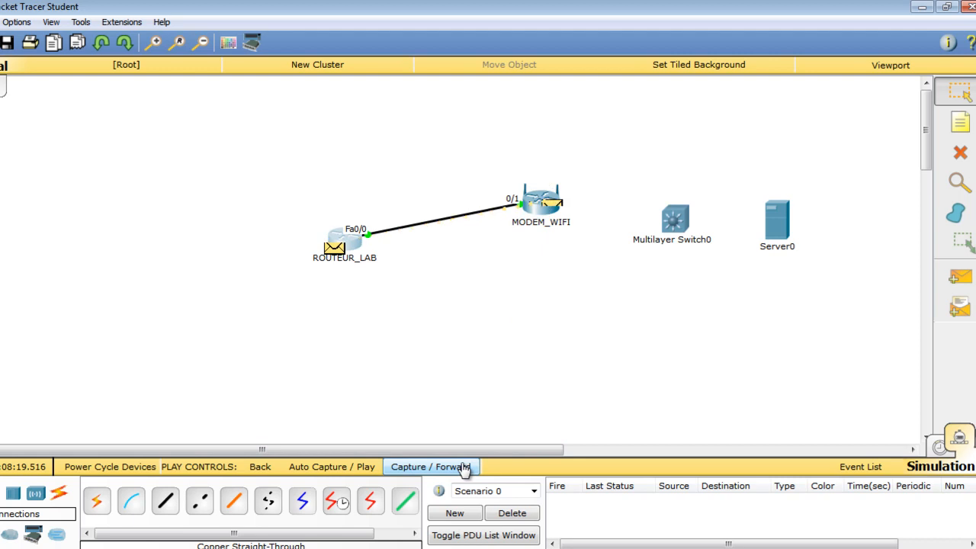
click(550, 207)
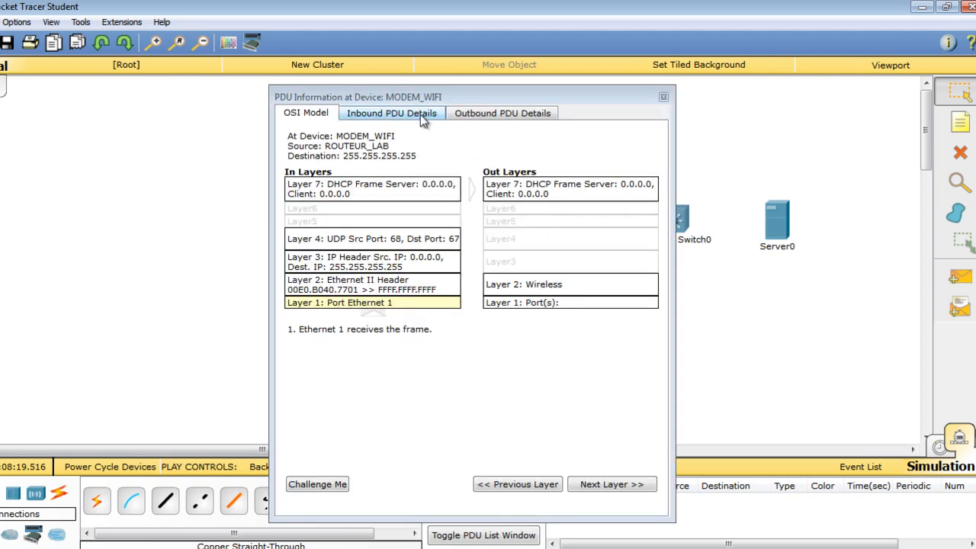
click(490, 121)
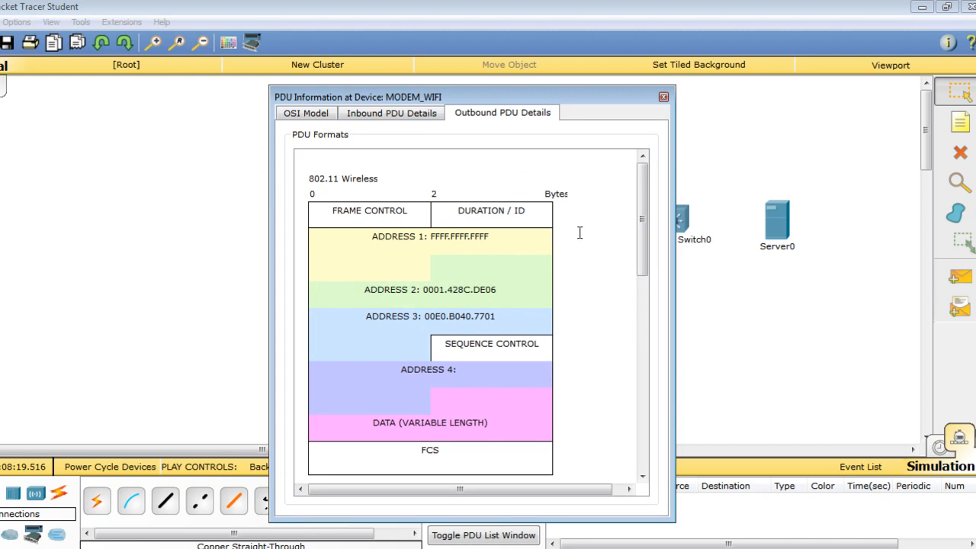
drag(637, 228, 672, 405)
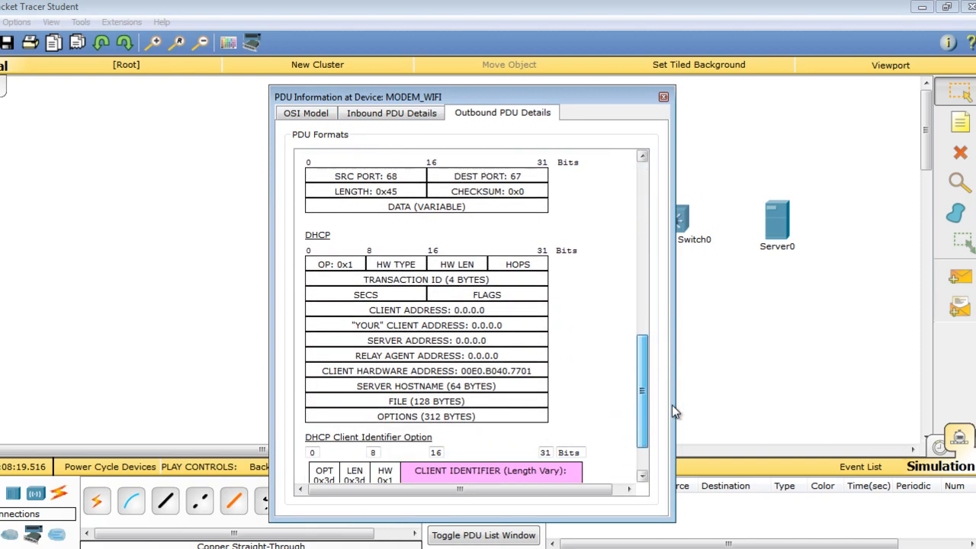
scroll(405, 319, up, 2)
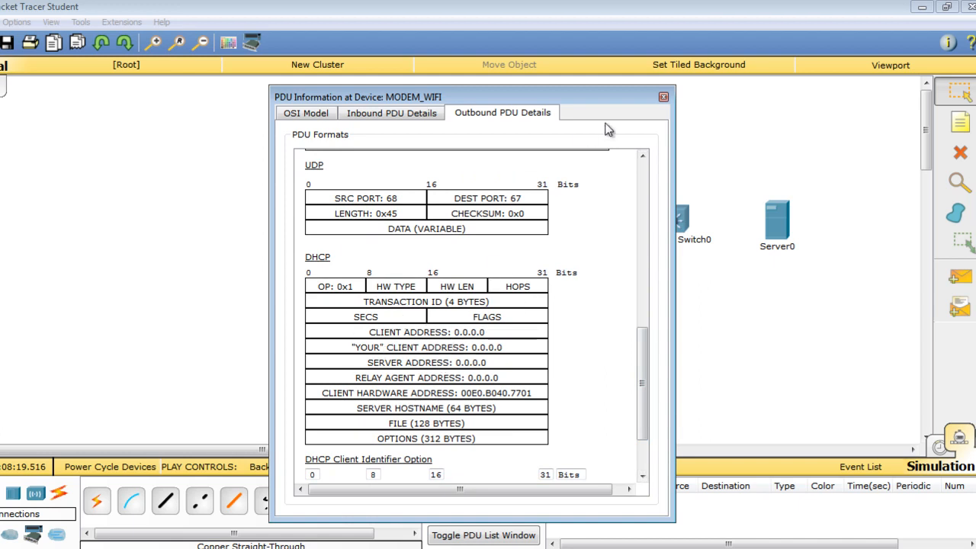
click(663, 98)
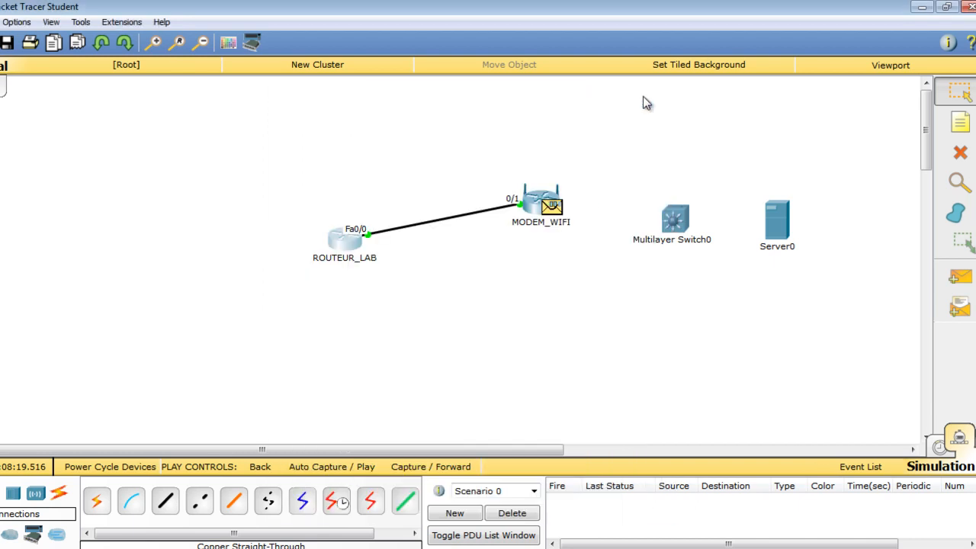
- Step the simulation forward until the modem's reply reaches ROUTEUR_LAB and examine the DHCP section of its inbound PDU details
click(458, 468)
click(458, 467)
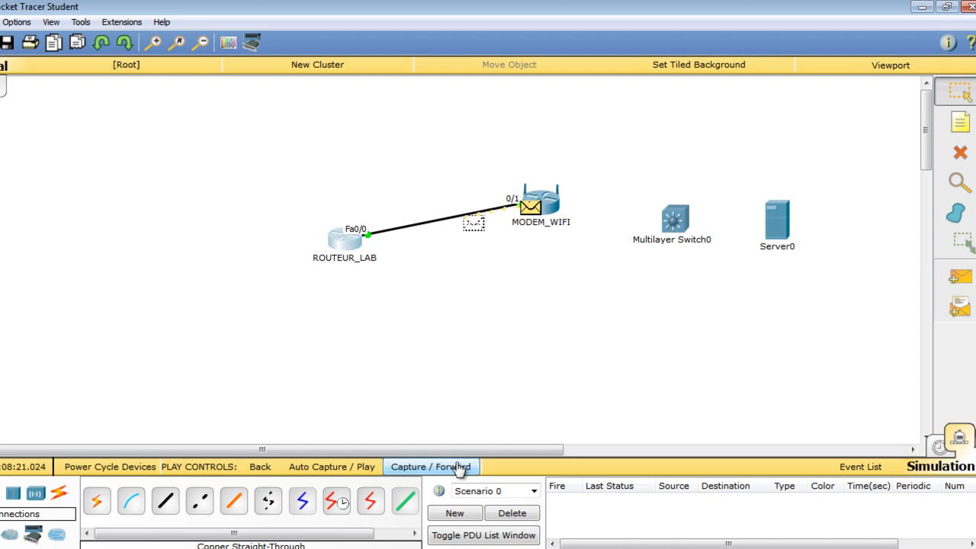
click(458, 468)
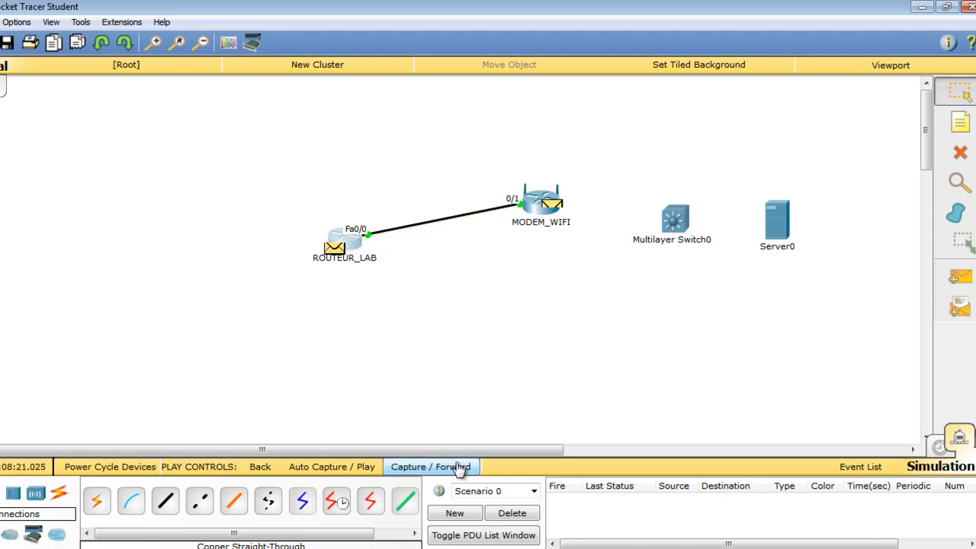
click(458, 468)
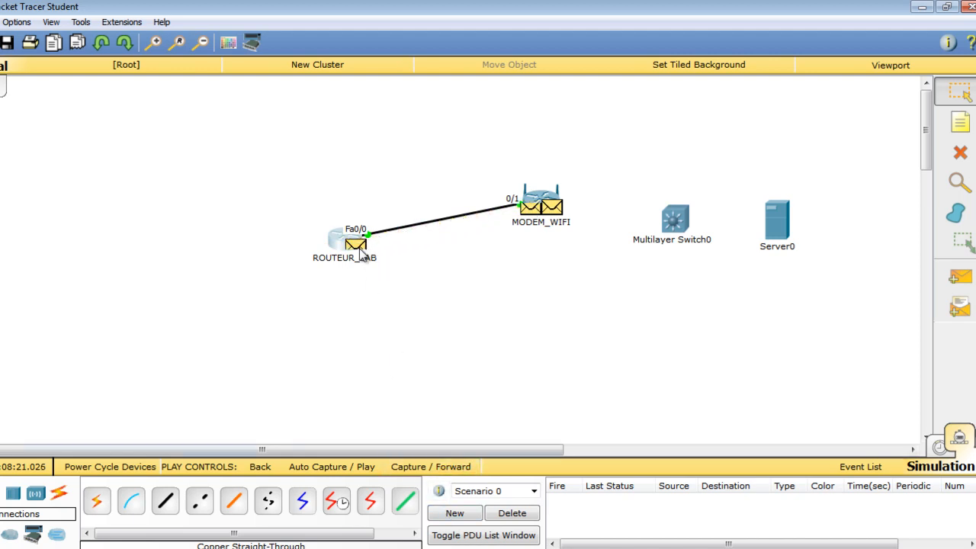
click(363, 254)
click(381, 120)
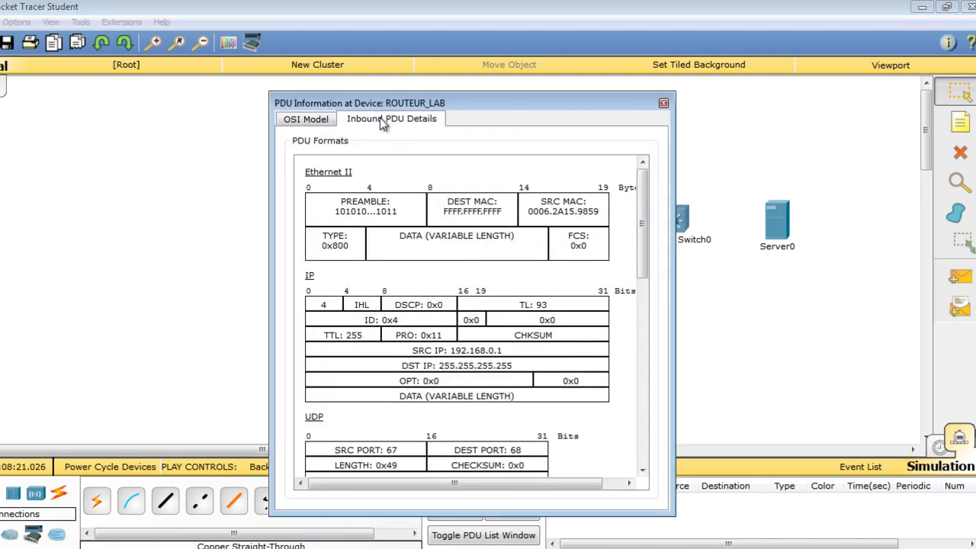
drag(641, 215, 652, 332)
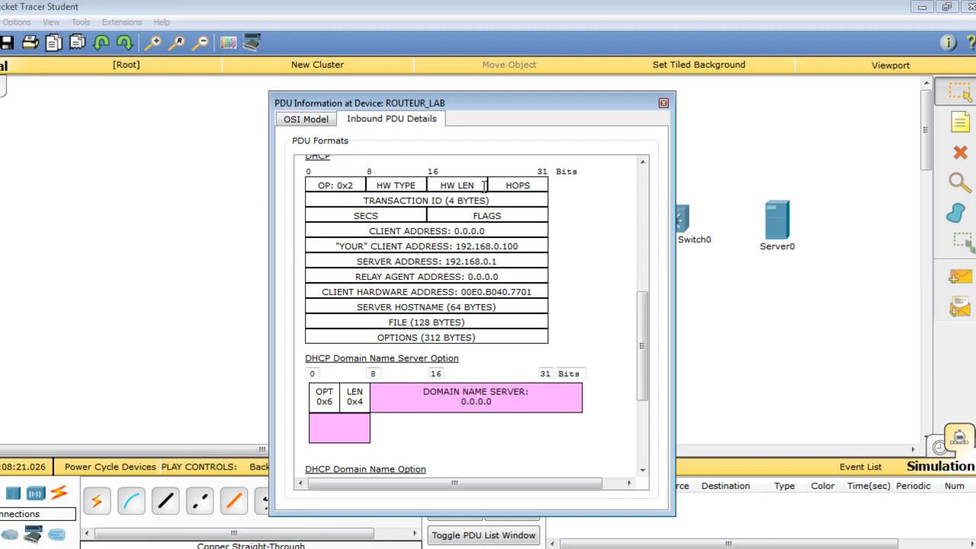
click(664, 103)
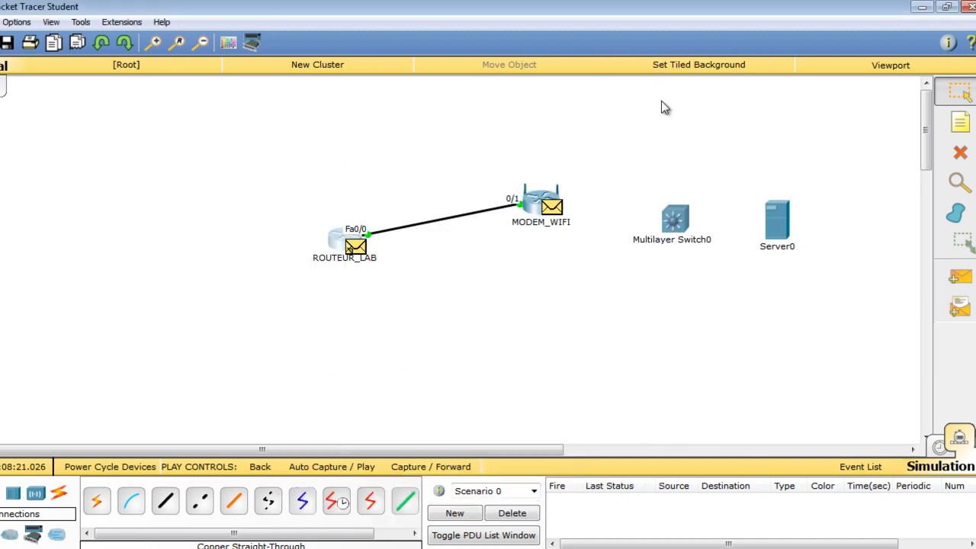
- Return to Realtime mode and check the DHCP address assignment in ROUTEUR_LAB's command line
click(944, 449)
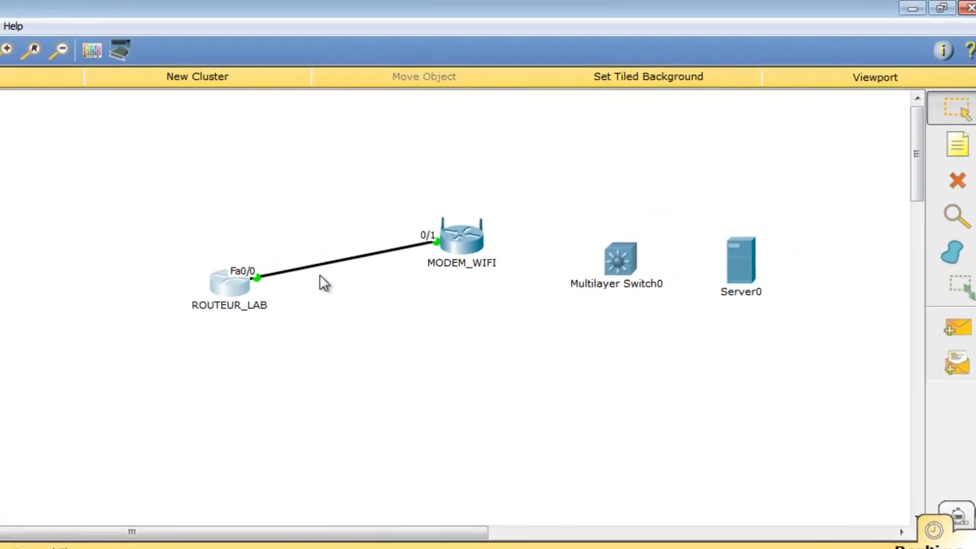
click(232, 288)
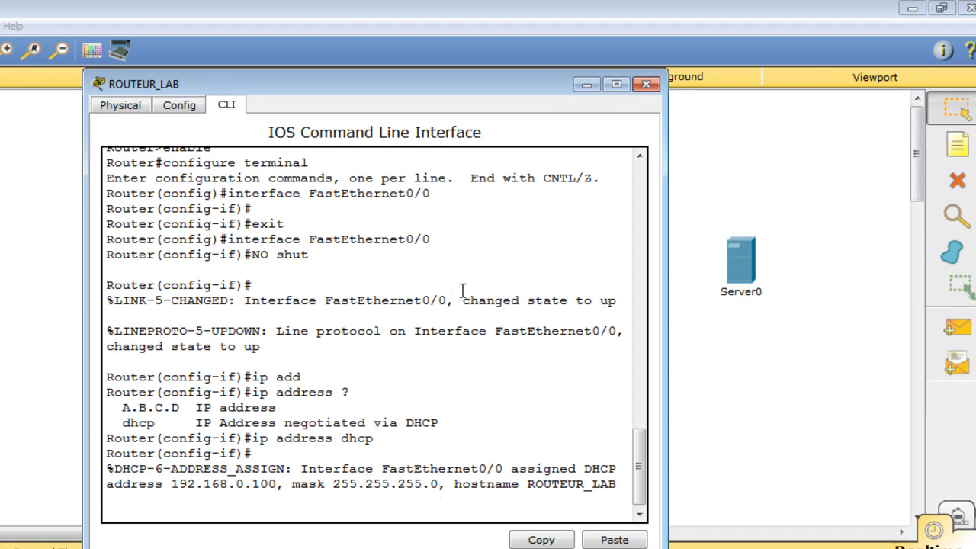
click(646, 86)
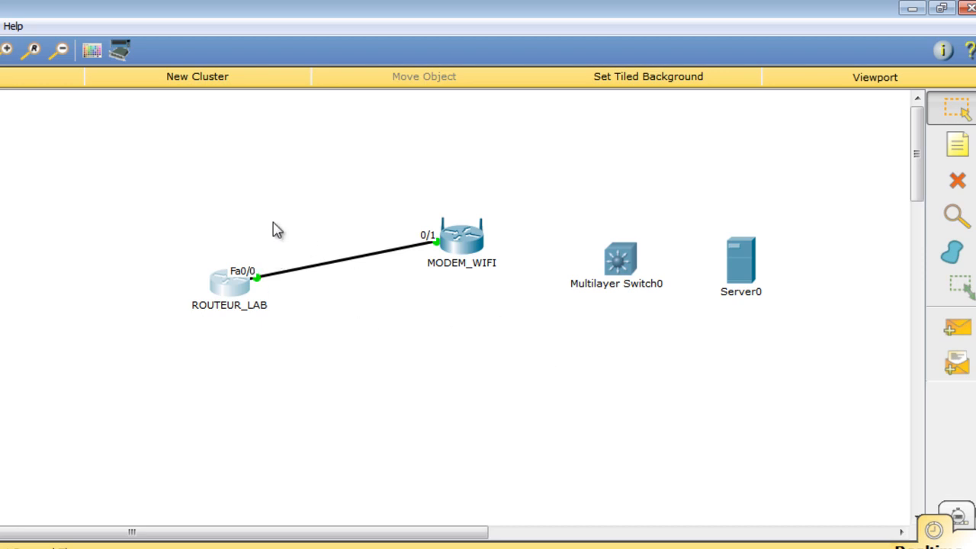
- Exit interface configuration on ROUTEUR_LAB and set the privileged-mode password with the "enable secret" command
click(238, 294)
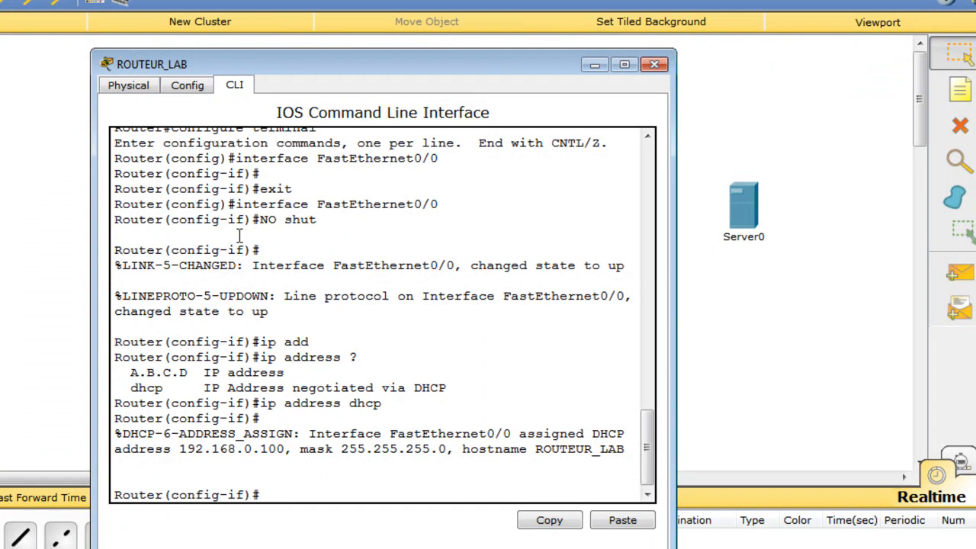
text(exit)
key(Return)
text(en)
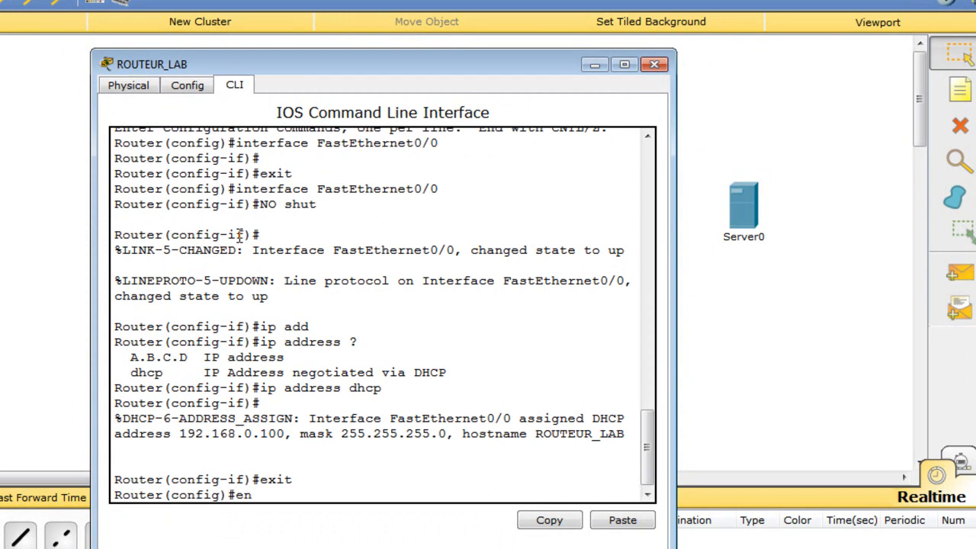
text(able secret cisco)
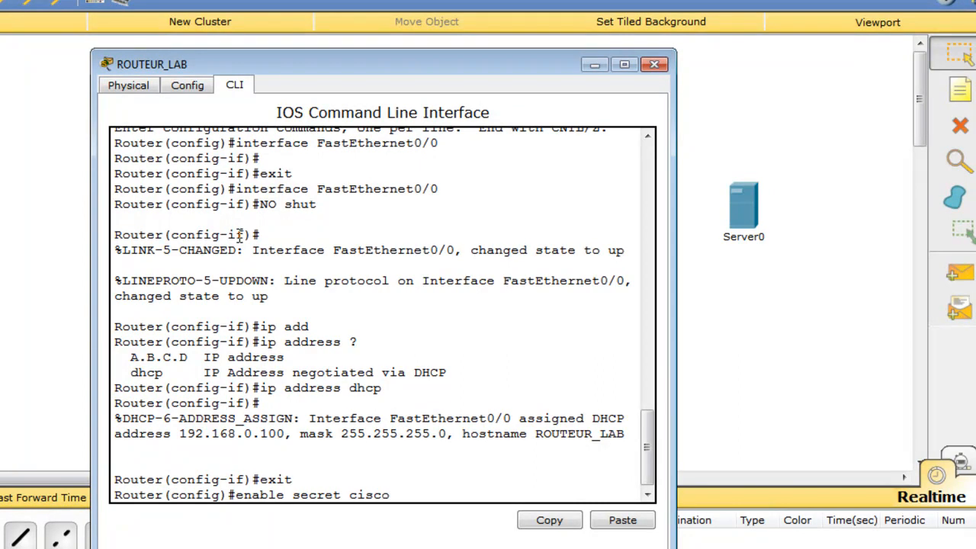
key(Return)
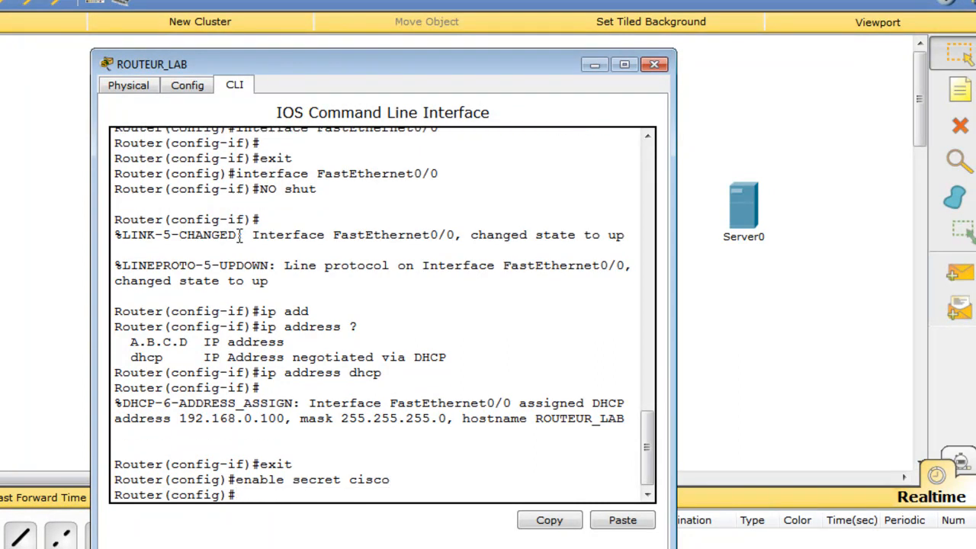
- Secure console line 0 on ROUTEUR_LAB by setting a line password and enabling login
text(line console)
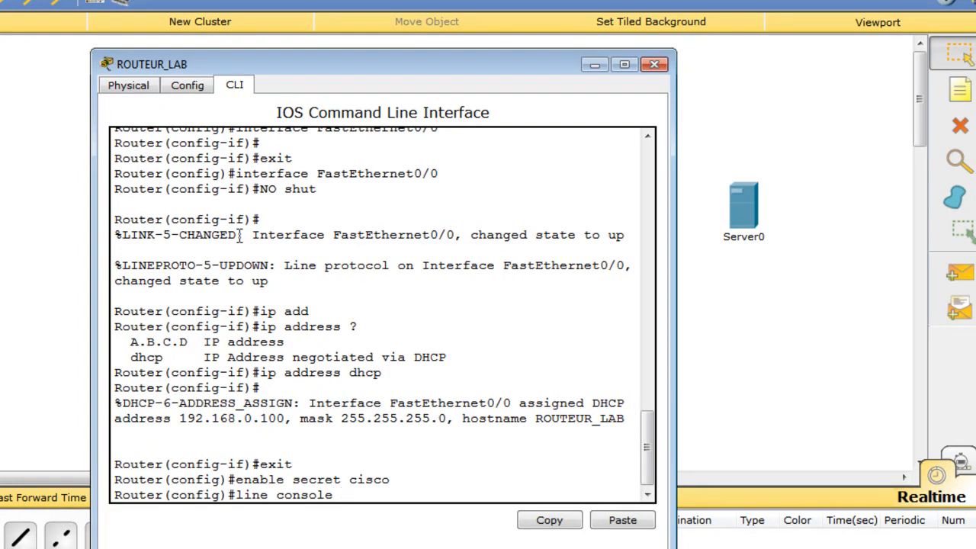
text(0)
key(Return)
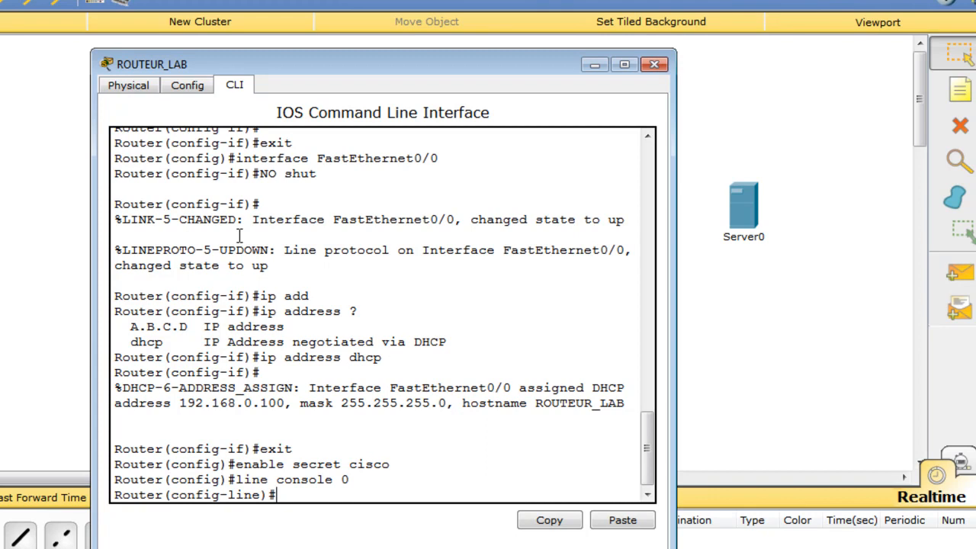
text(password cisco 12)
key(BackSpace)
key(BackSpace)
key(BackSpace)
text(123)
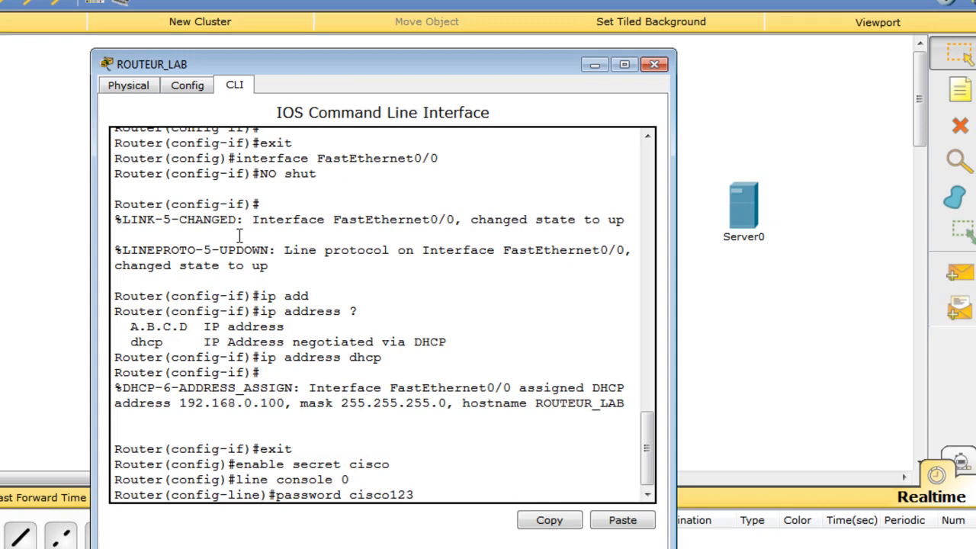
key(Return)
text(logi)
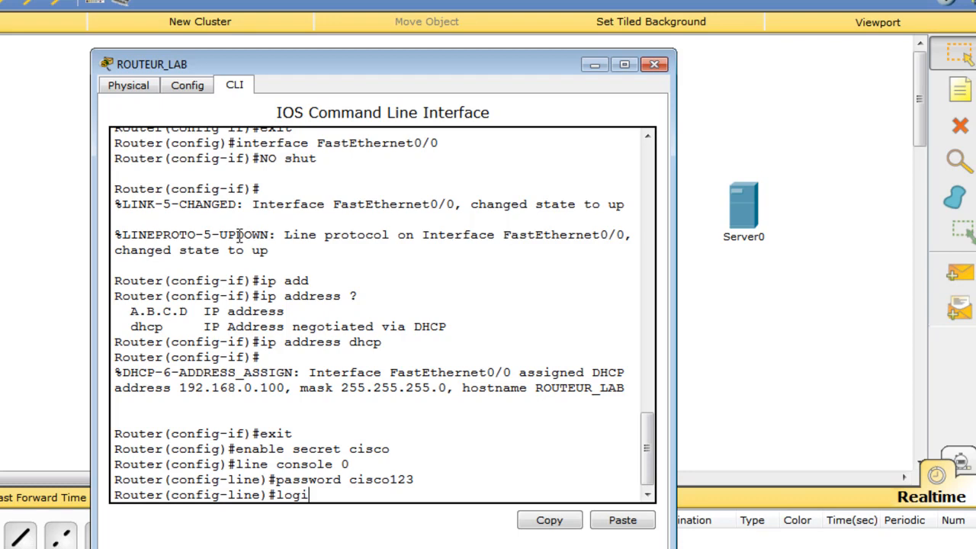
text(n)
key(Return)
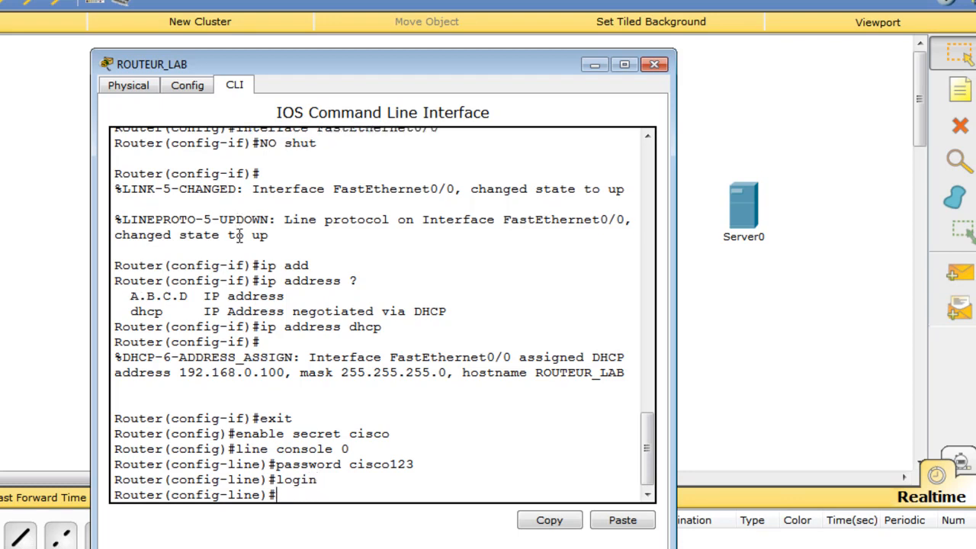
- Leave the console line configuration and secure lines vty 0 5 with a line password and login
text(exit)
key(Return)
text(line)
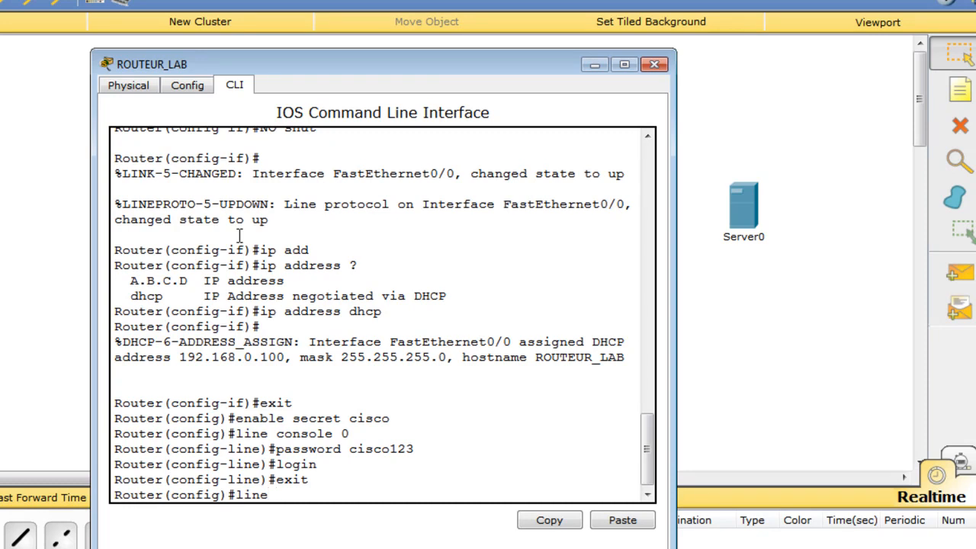
text( vty 0 5)
key(Return)
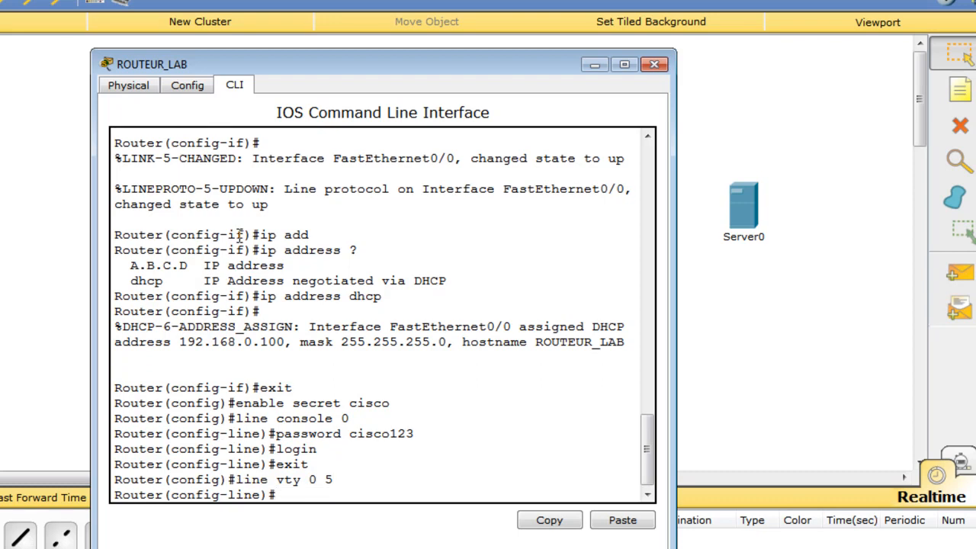
text(password cisc)
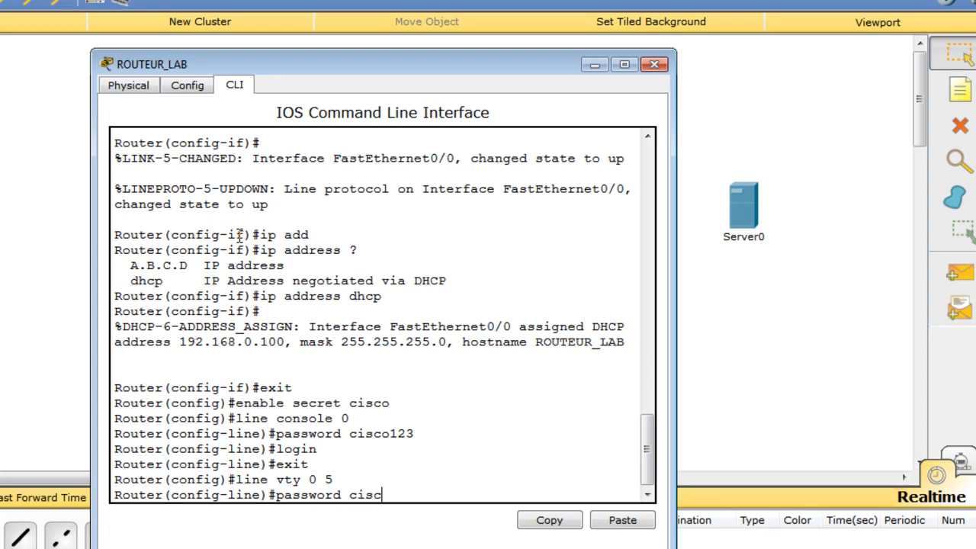
text(o1)
key(Return)
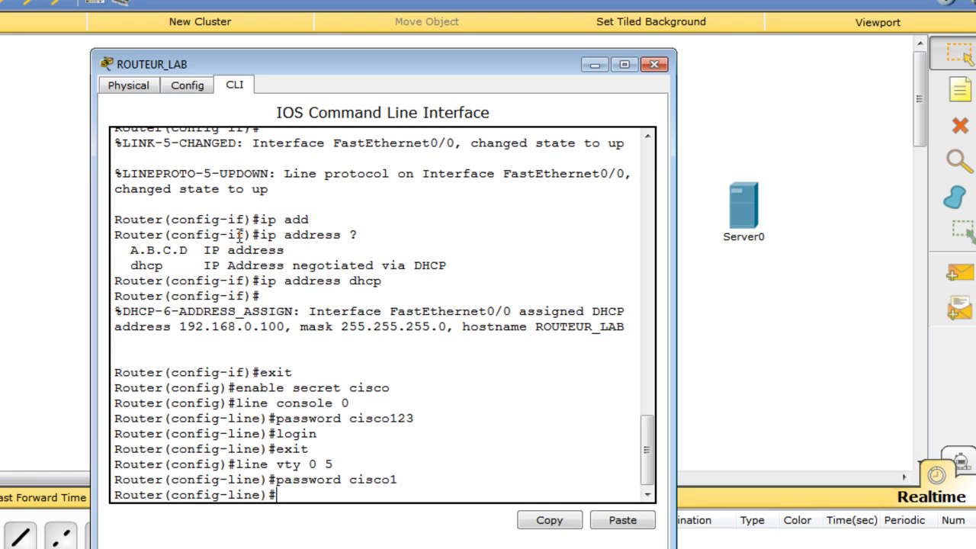
text(login)
key(Return)
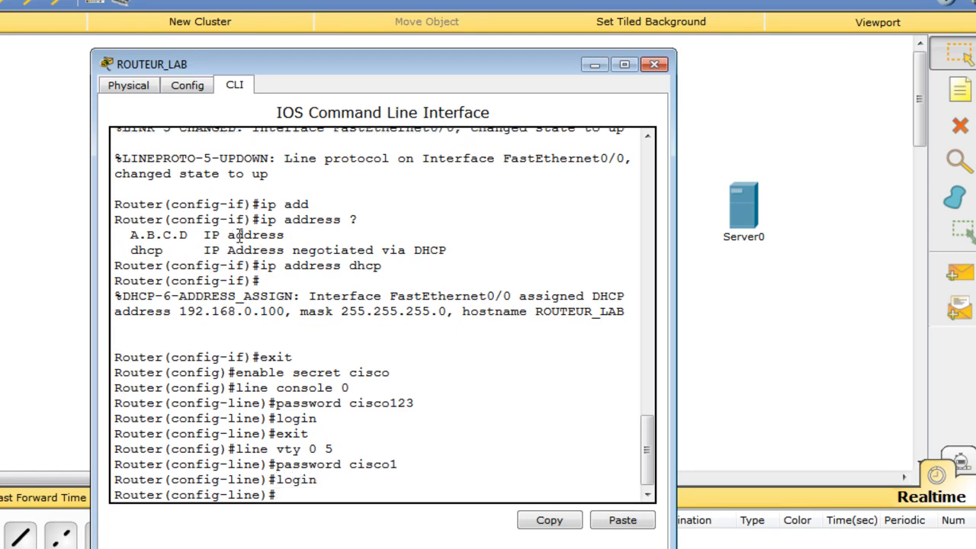
- End configuration mode on ROUTEUR_LAB, save the configuration with "wr" and close the router's window
text(end)
key(Return)
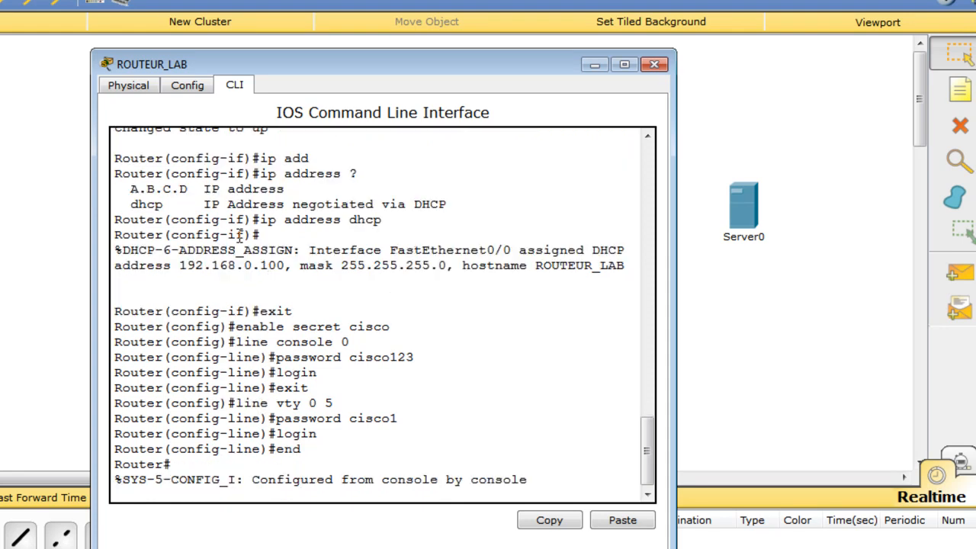
key(Return)
text(w)
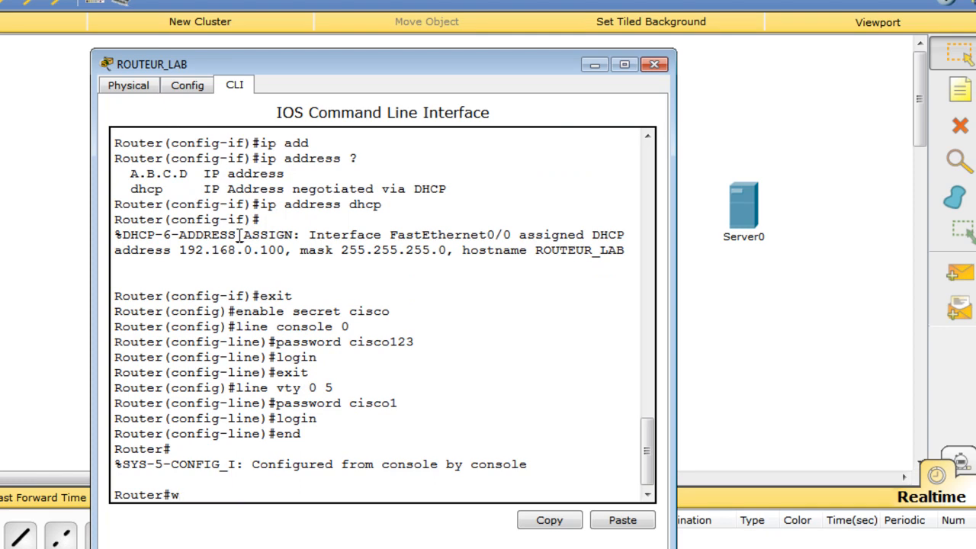
text(r)
key(Return)
key(Return)
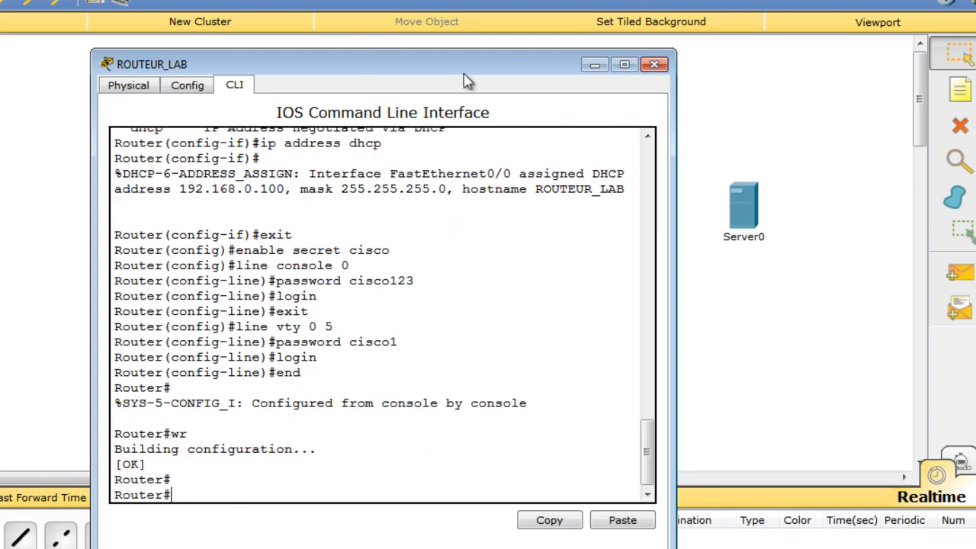
click(649, 66)
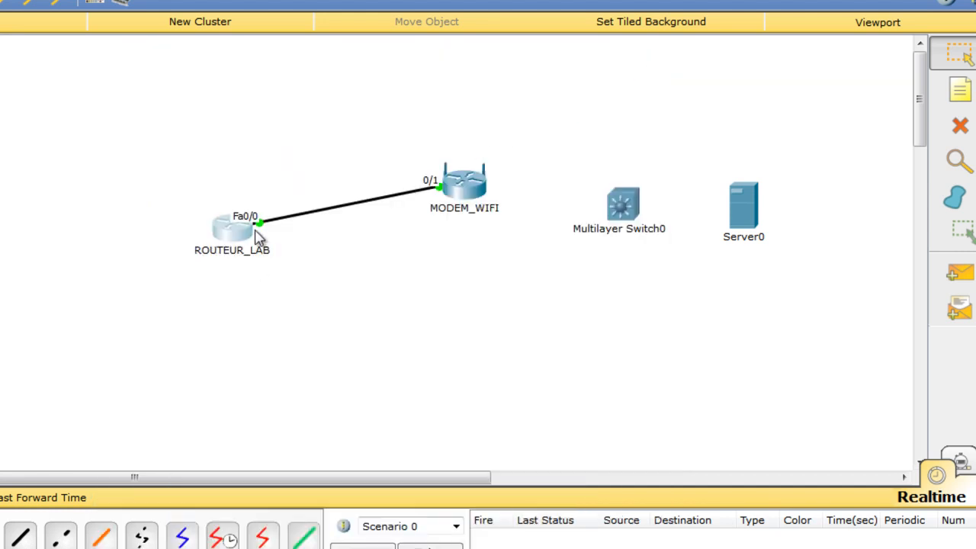
- Add a generic PC to the workspace above ROUTEUR_LAB
drag(244, 244, 225, 246)
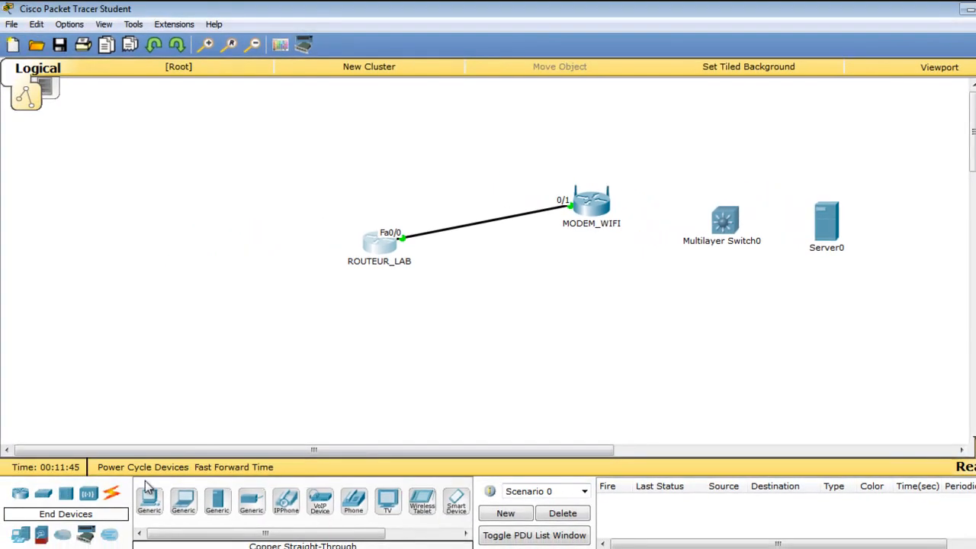
click(150, 497)
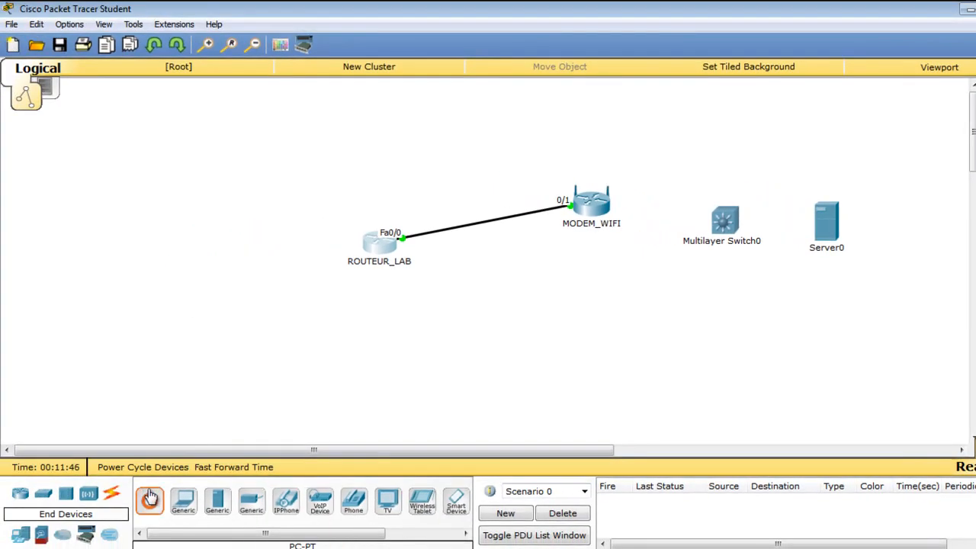
click(319, 153)
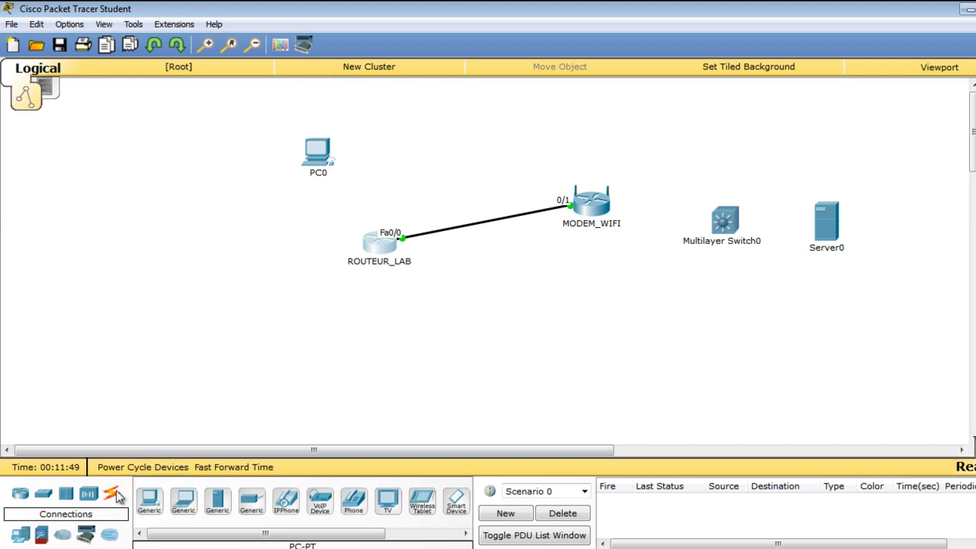
- Connect PC0's Fa0 port to Ethernet 2 on MODEM_WIFI with a copper straight-through cable
click(114, 495)
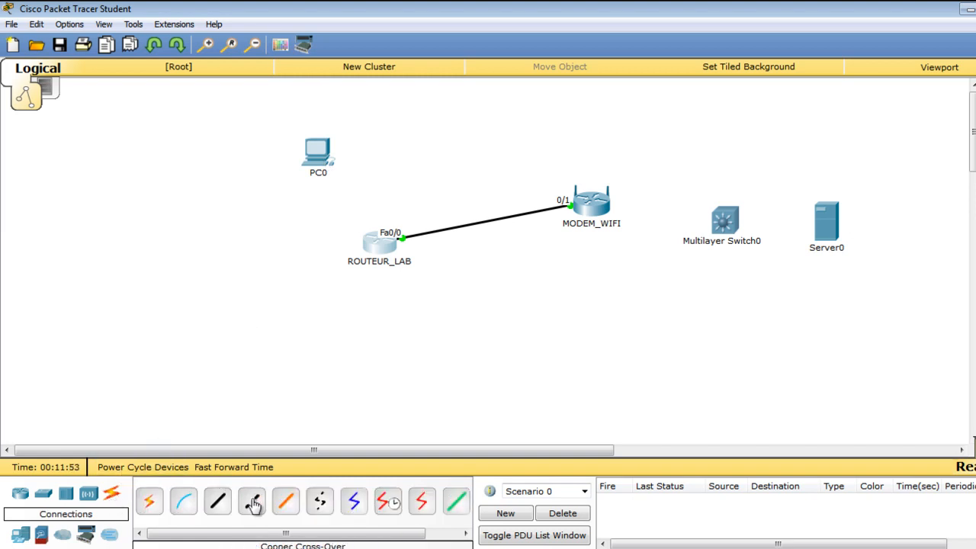
click(218, 501)
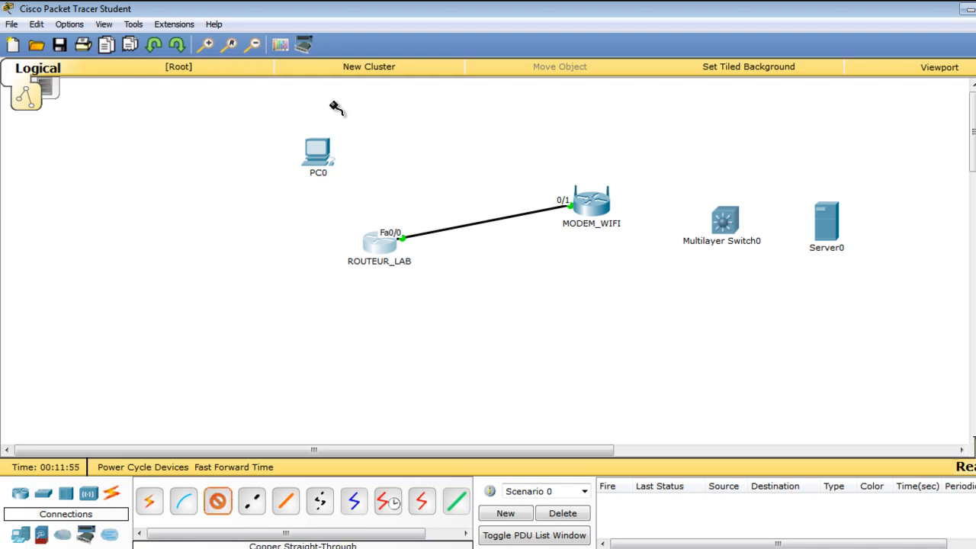
click(318, 154)
click(365, 180)
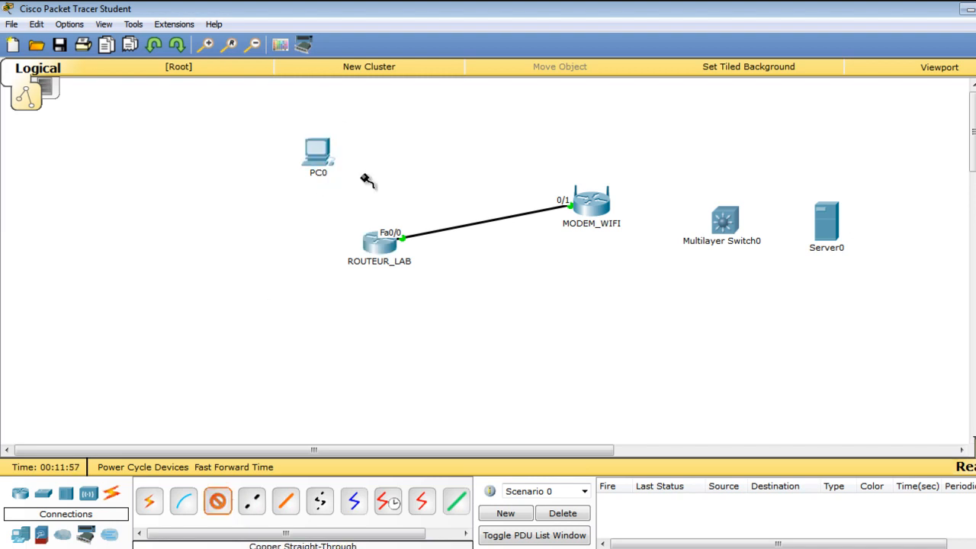
click(592, 205)
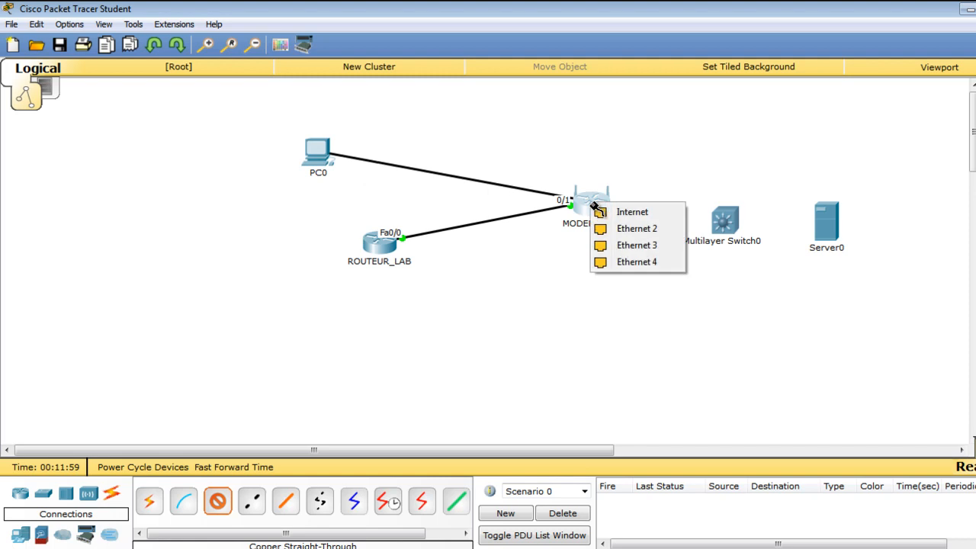
click(629, 228)
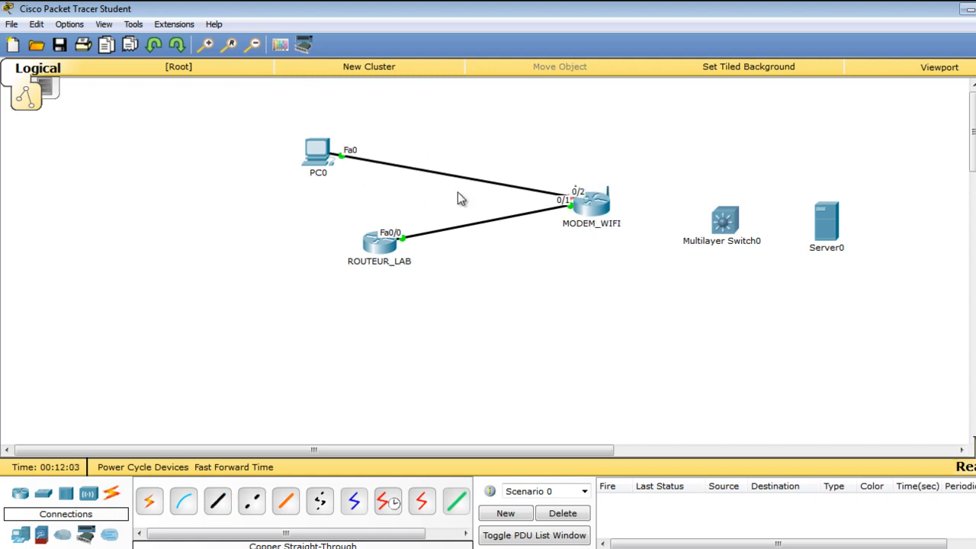
- Set PC0's IP configuration to DHCP, switching to Static and back to repeat the request, and close the PC's window
click(319, 153)
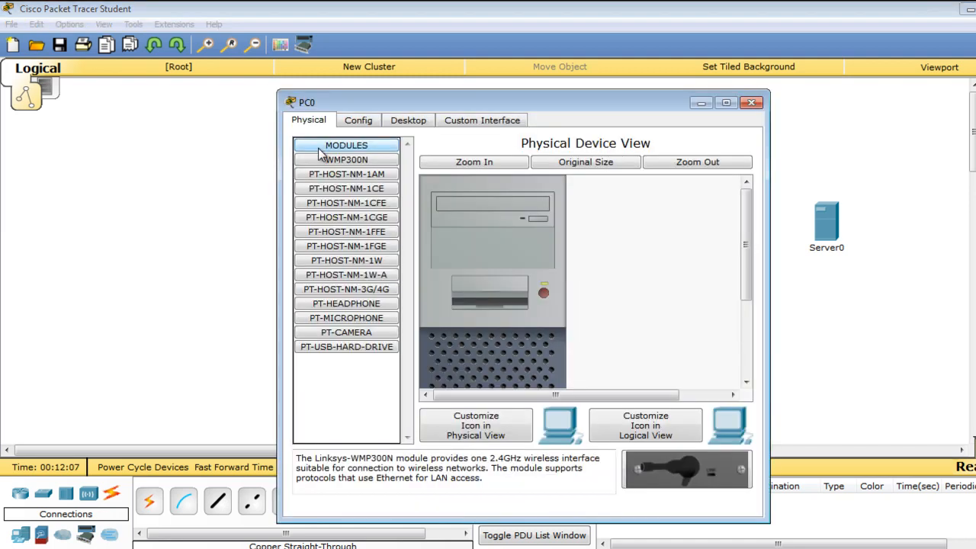
click(415, 122)
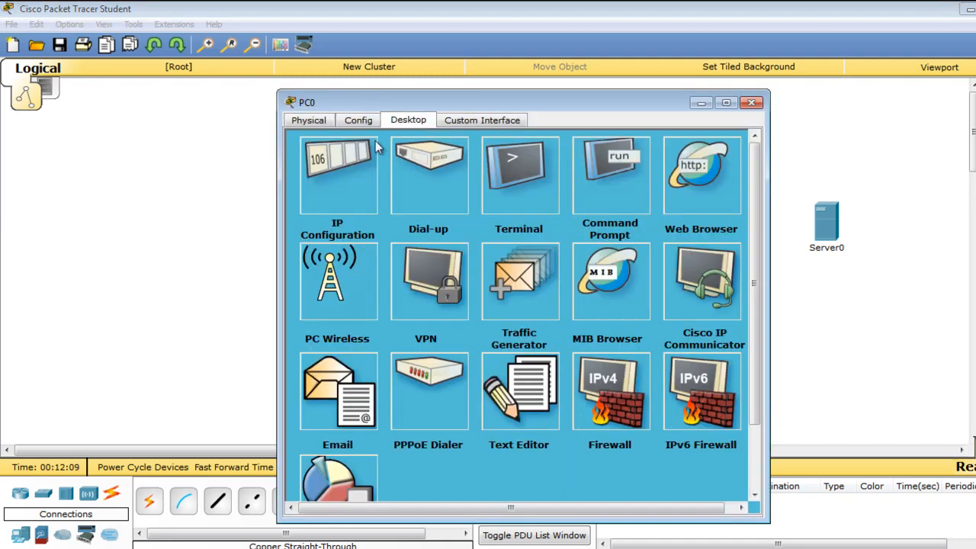
click(353, 167)
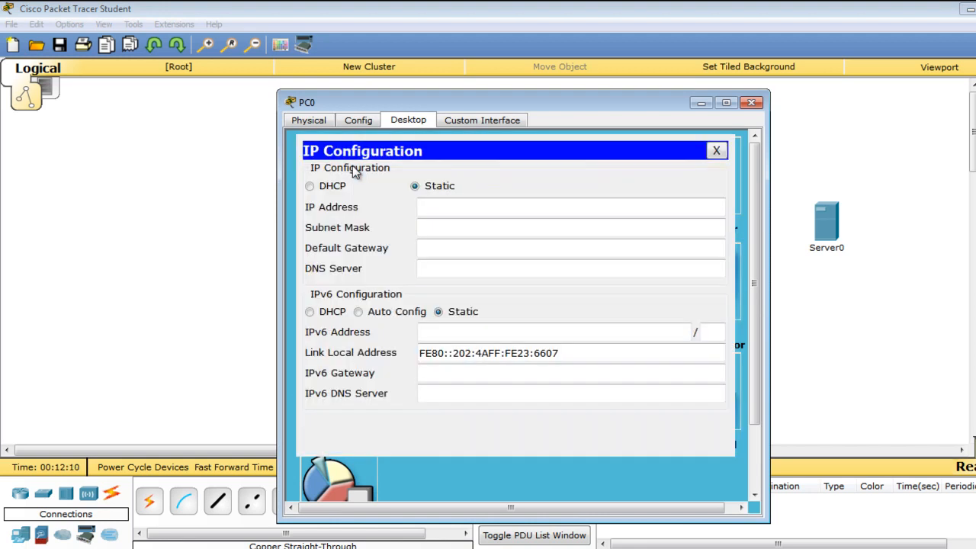
click(310, 187)
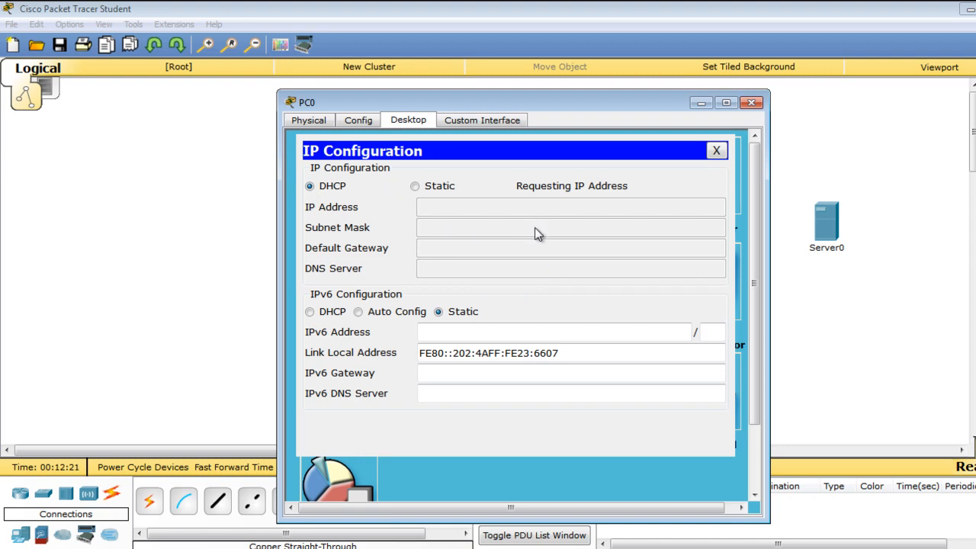
click(416, 187)
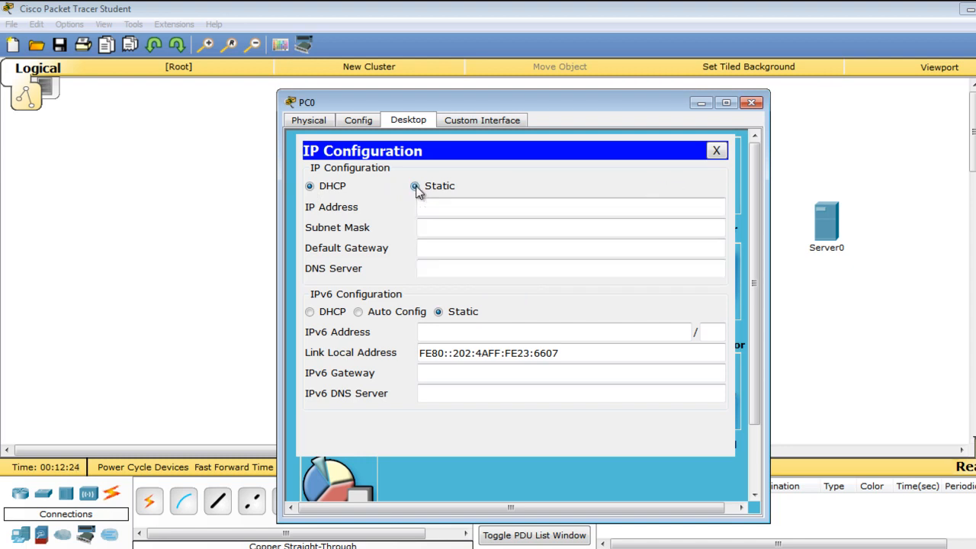
click(310, 186)
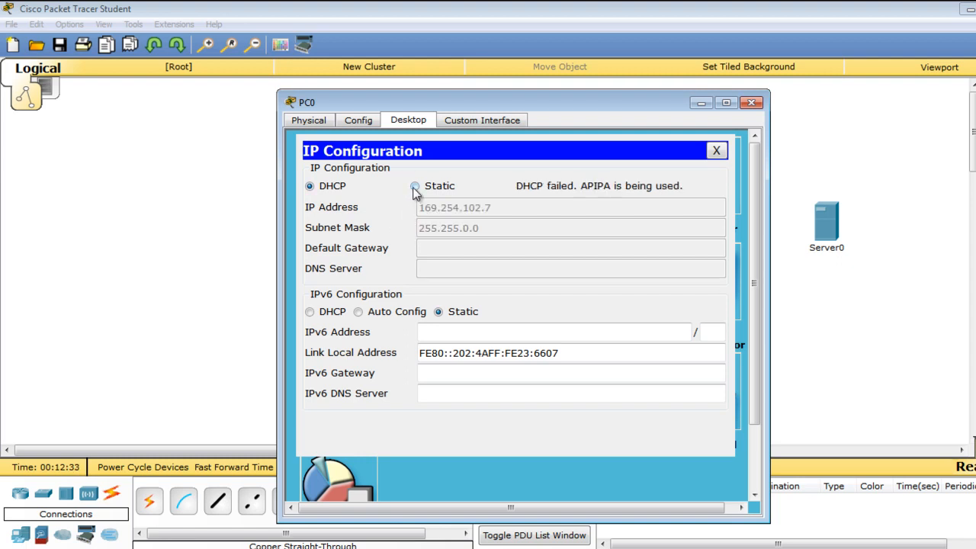
click(414, 187)
click(310, 187)
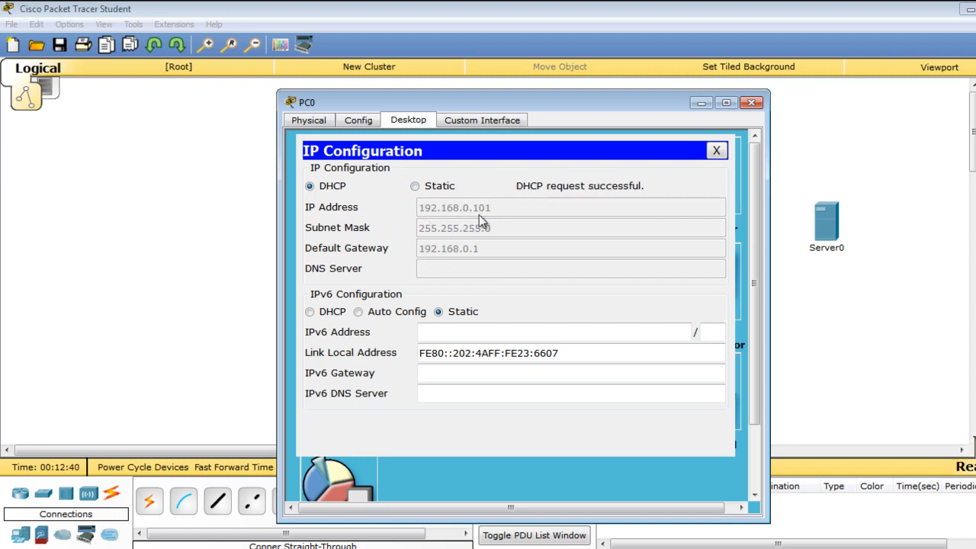
click(752, 103)
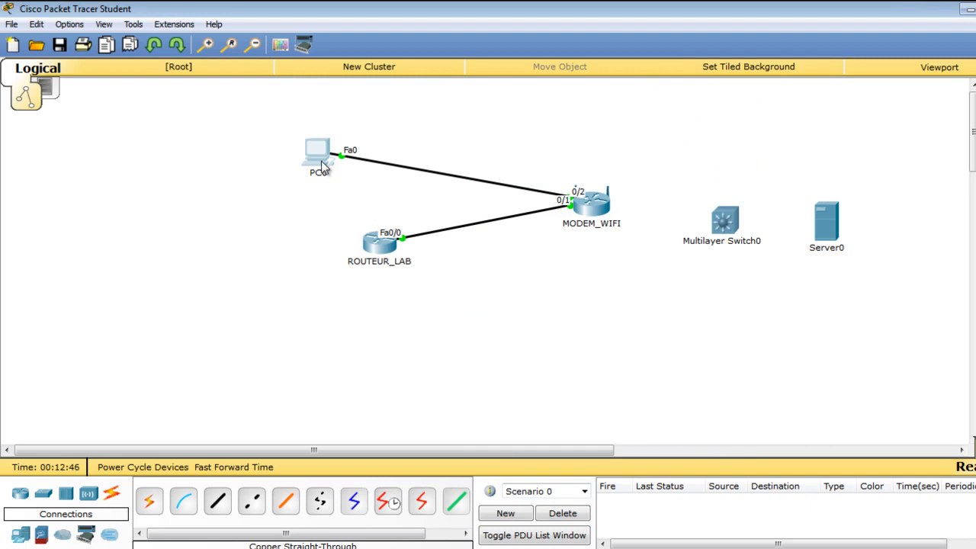
- Move PC0 slightly closer to MODEM_WIFI and start a telnet session to 192.168.0.100 from its Command Prompt
drag(322, 166, 345, 158)
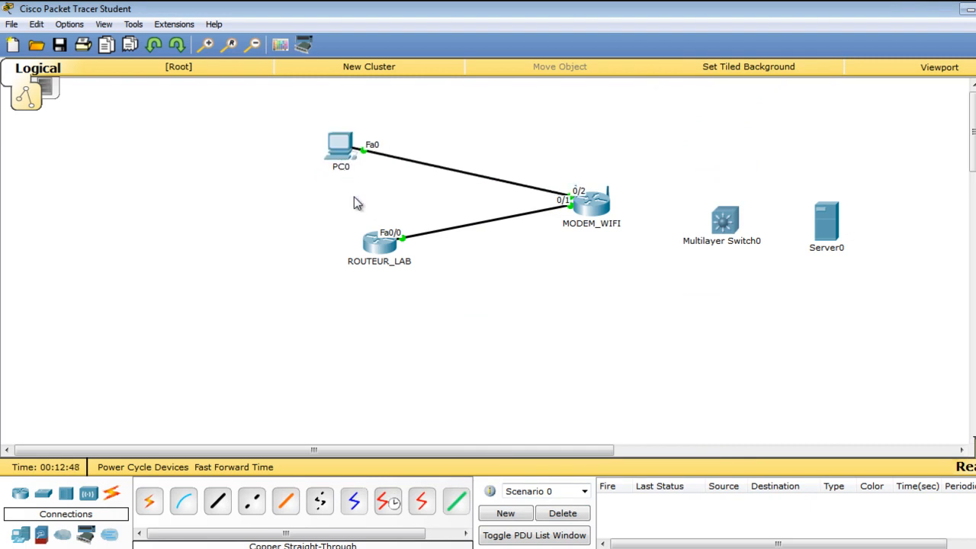
click(344, 138)
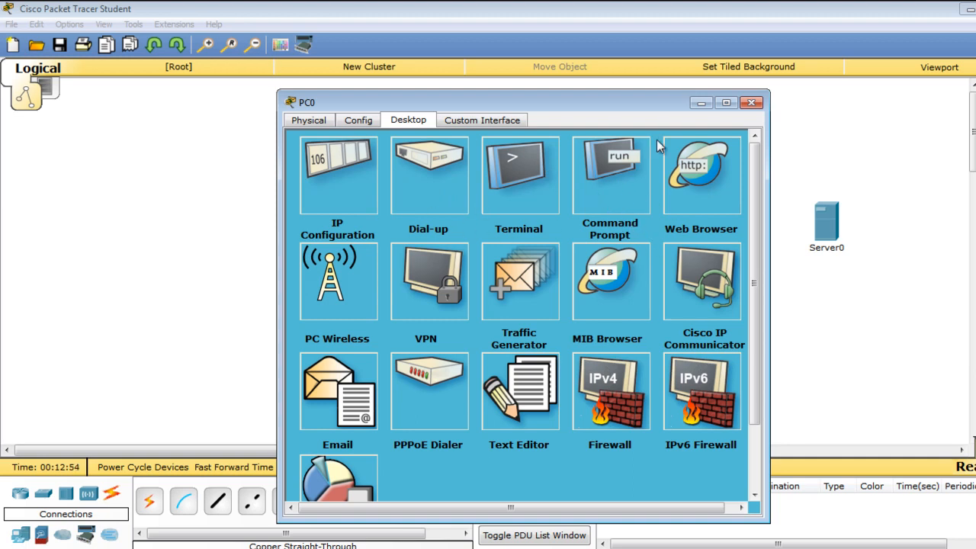
click(628, 158)
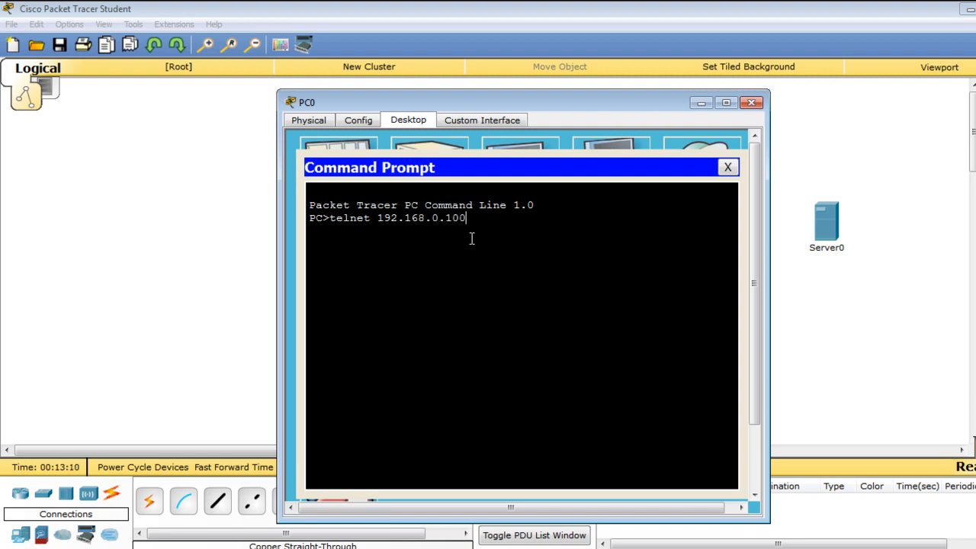
key(Return)
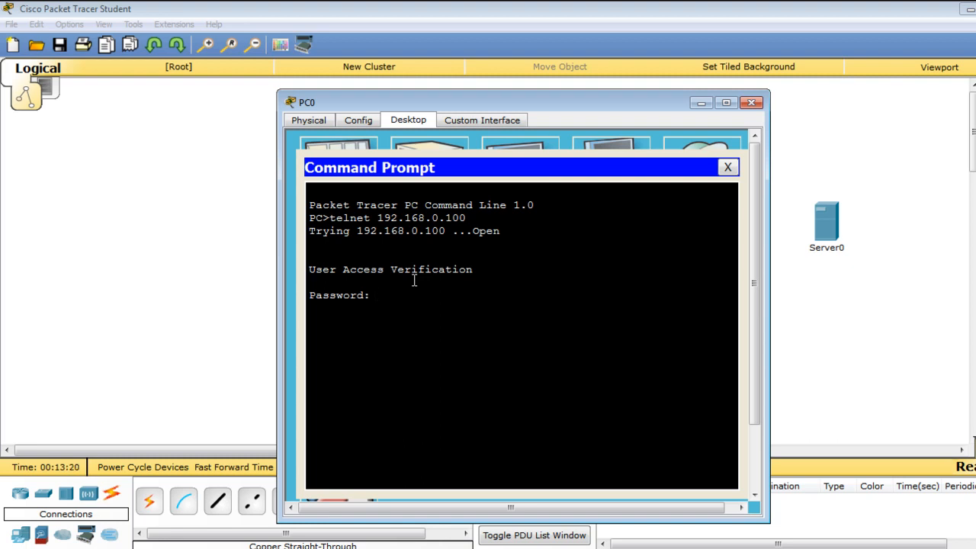
- Log in to the telnet session with the line password, enter privileged mode with the enable password, and close PC0's window
key(Return)
text(a)
key(Tab)
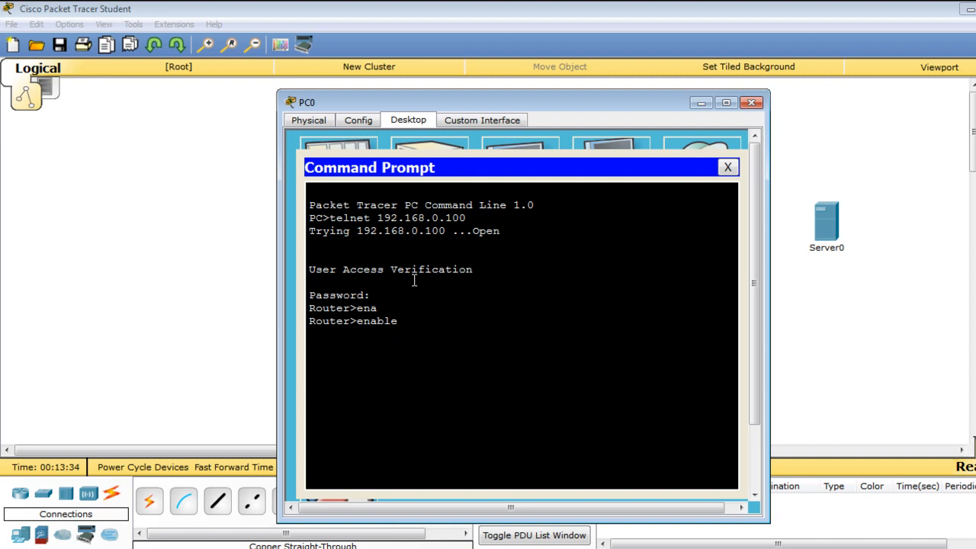
key(Return)
key(Return)
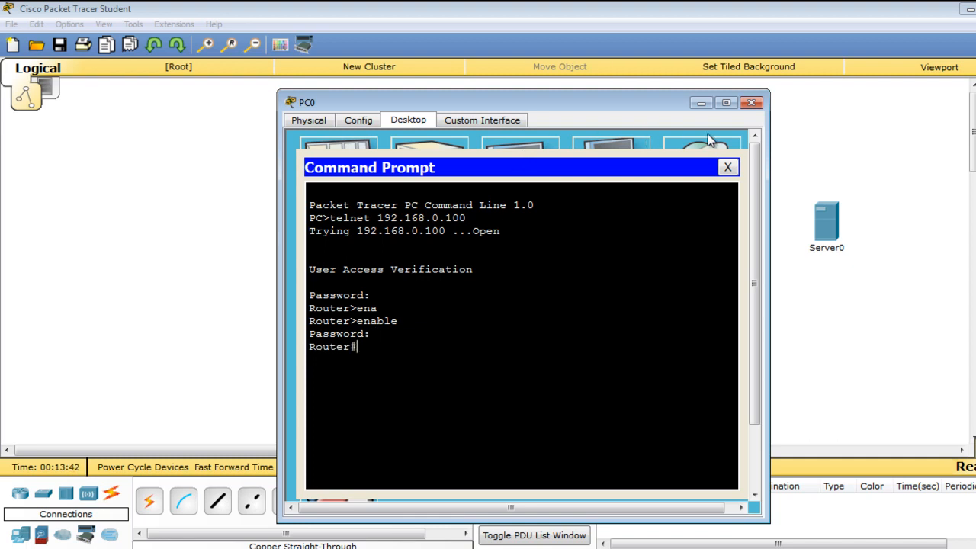
click(750, 106)
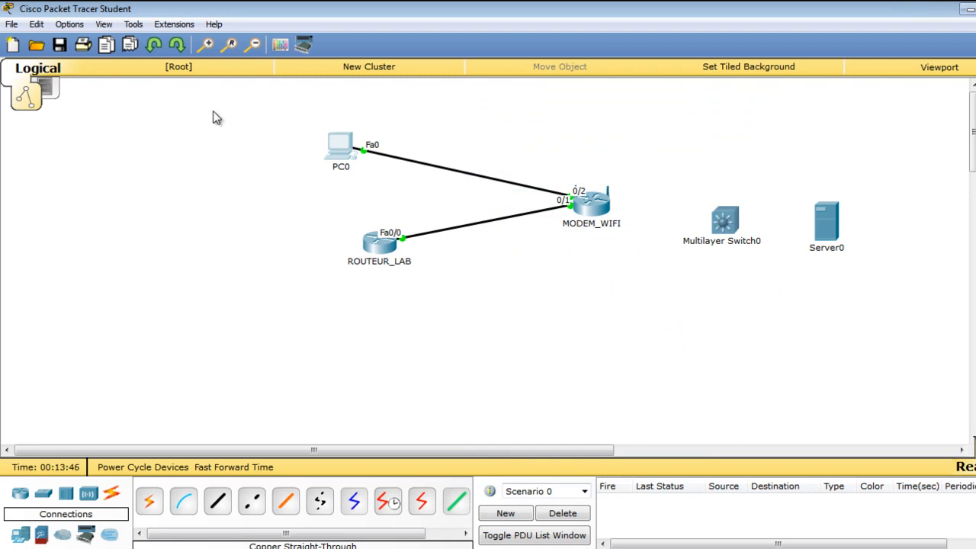
- Draw two unfilled black-outlined rectangles, one around PC0 and ROUTEUR_LAB up to MODEM_WIFI and one around Multilayer Switch0 and Server0
click(281, 46)
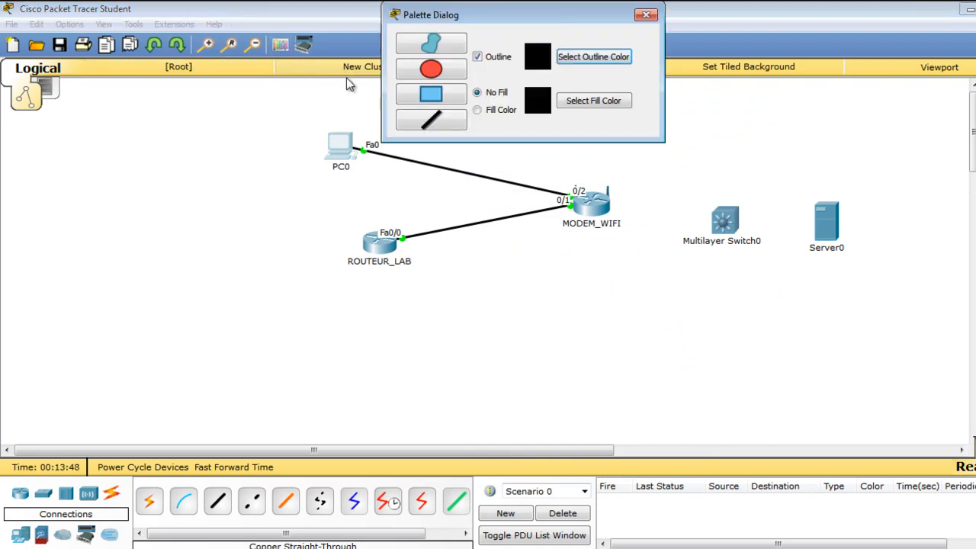
click(433, 94)
mouse_move(299, 118)
mouse_down()
mouse_move(447, 148)
mouse_move(645, 383)
mouse_move(565, 380)
mouse_move(591, 344)
mouse_up()
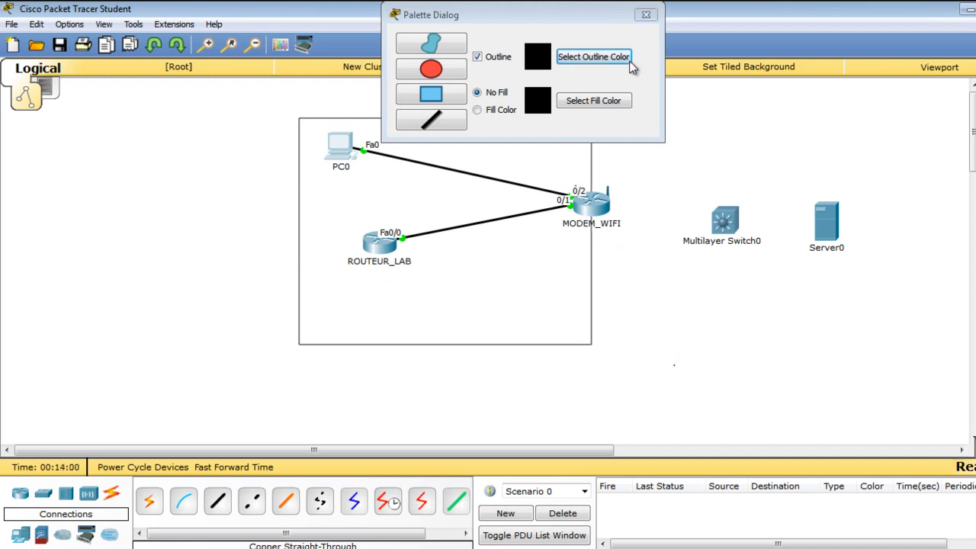
drag(583, 22, 307, 48)
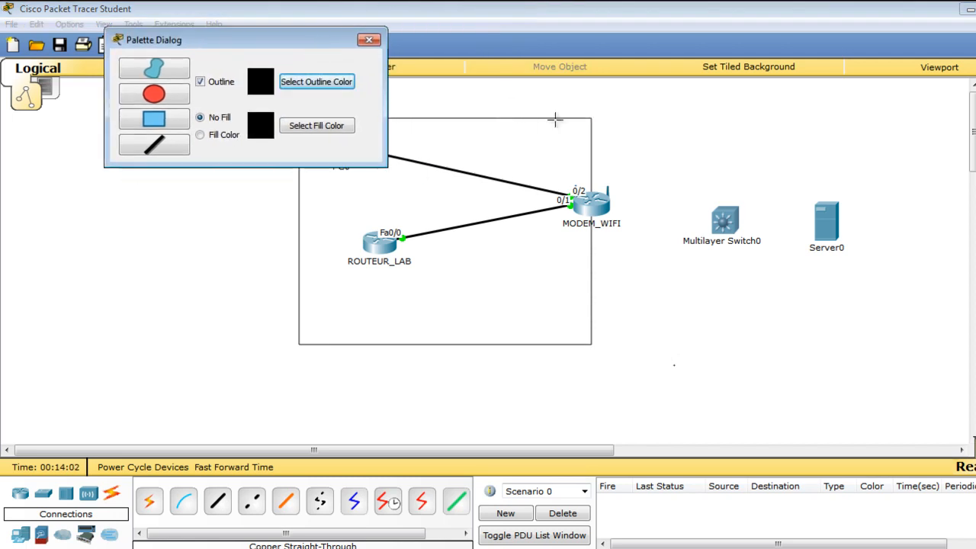
mouse_move(612, 98)
mouse_down()
mouse_move(667, 247)
mouse_move(748, 302)
mouse_move(796, 307)
mouse_move(870, 334)
mouse_move(901, 361)
mouse_up()
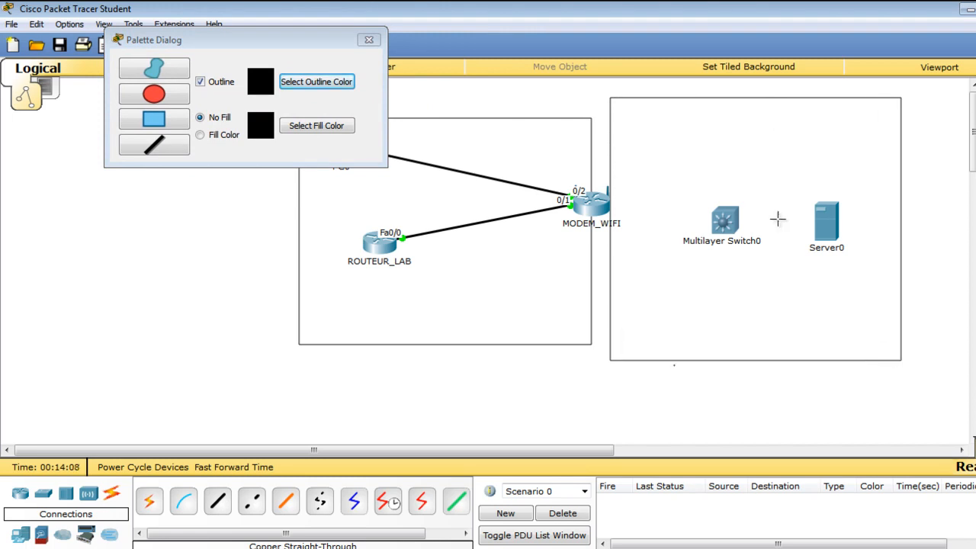
click(369, 39)
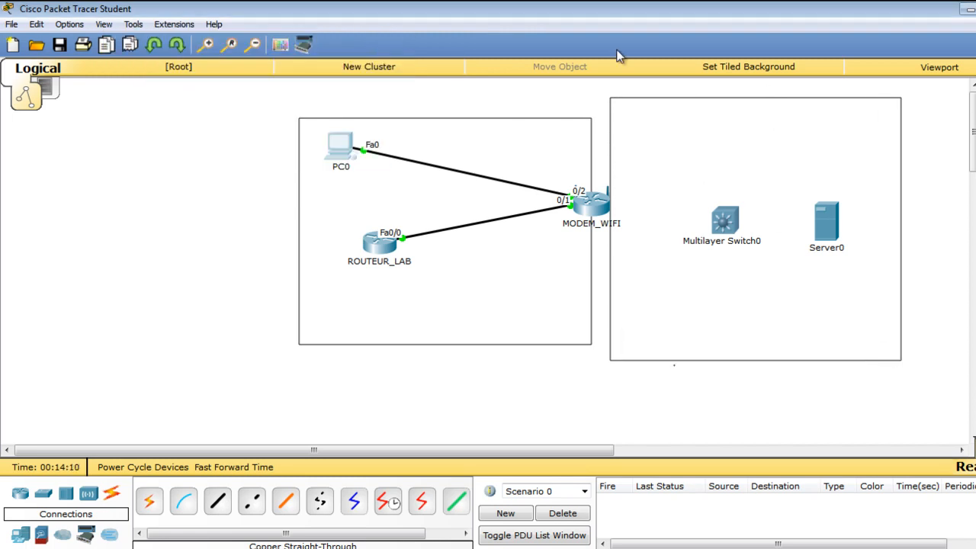
- Shift the rectangle around Multilayer Switch0 and Server0 slightly toward MODEM_WIFI and discard the empty note
click(861, 102)
mouse_move(847, 102)
mouse_down()
mouse_move(851, 94)
mouse_move(843, 100)
mouse_up()
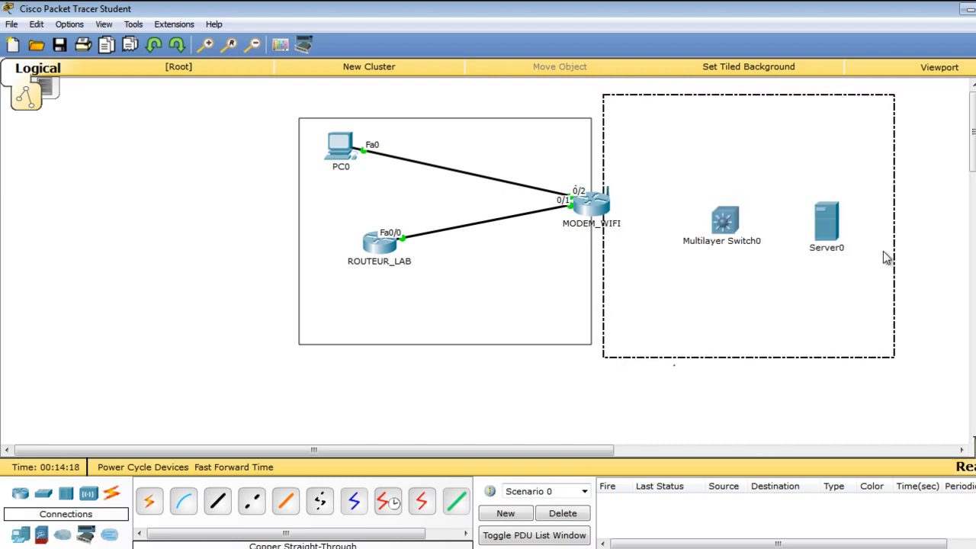
click(845, 327)
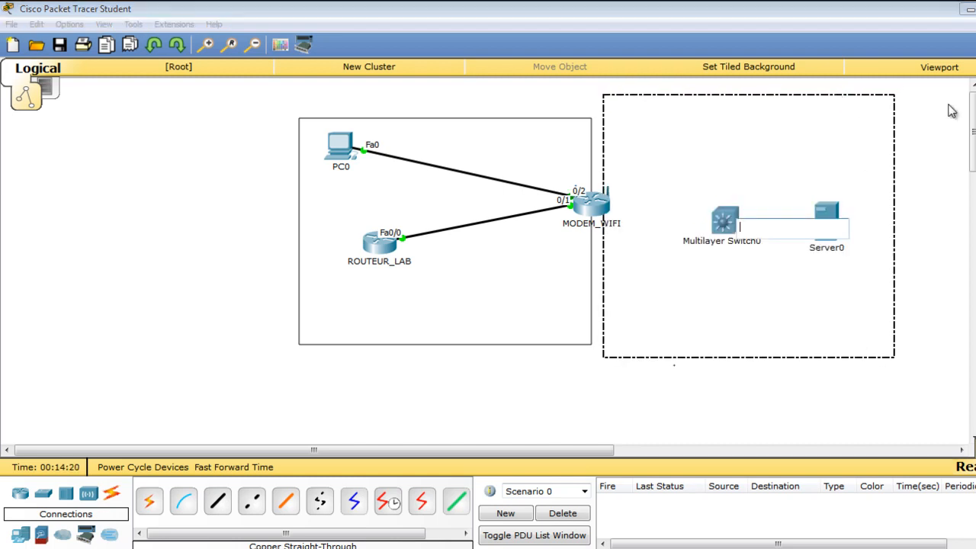
key(Escape)
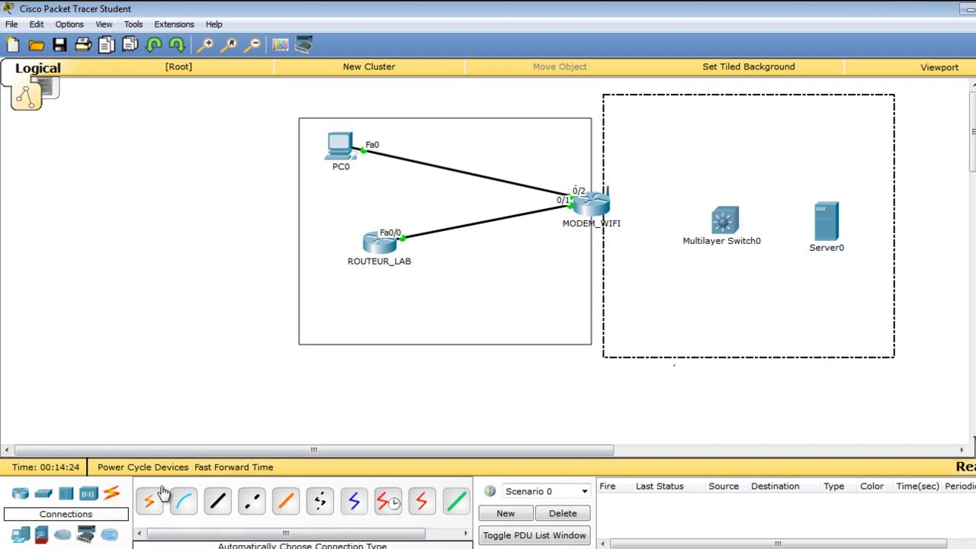
- Connect MODEM_WIFI's Internet port to FastEthernet0/1 on Multilayer Switch0 with a copper straight-through cable
click(213, 508)
click(606, 202)
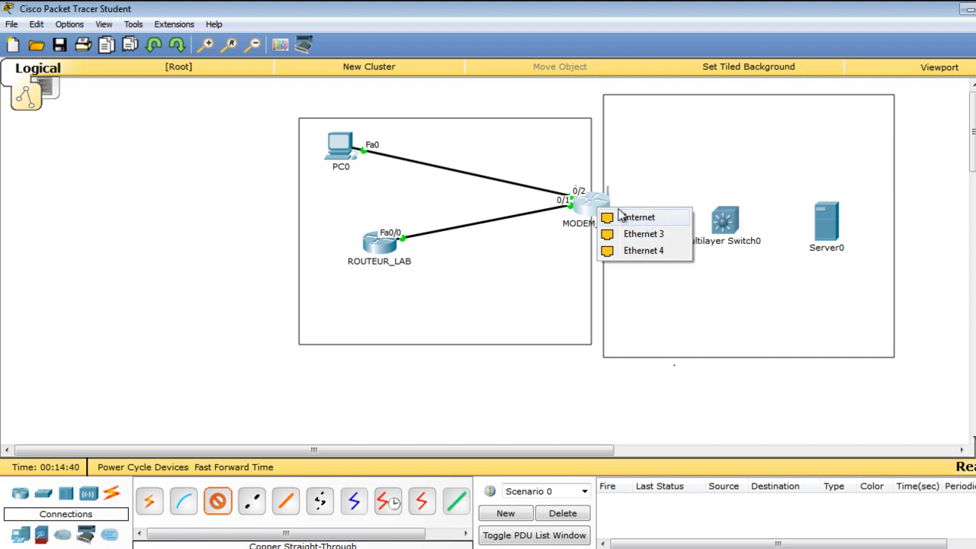
click(633, 218)
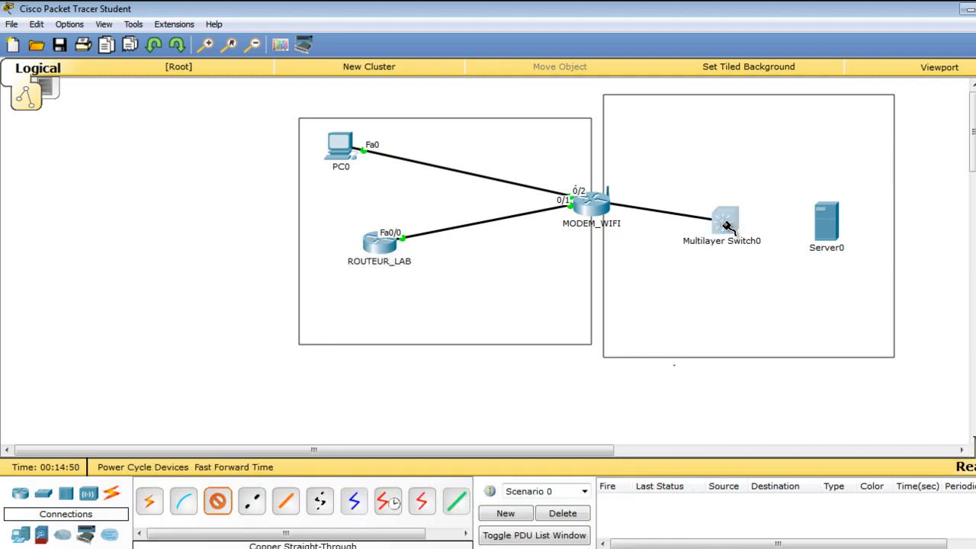
click(725, 223)
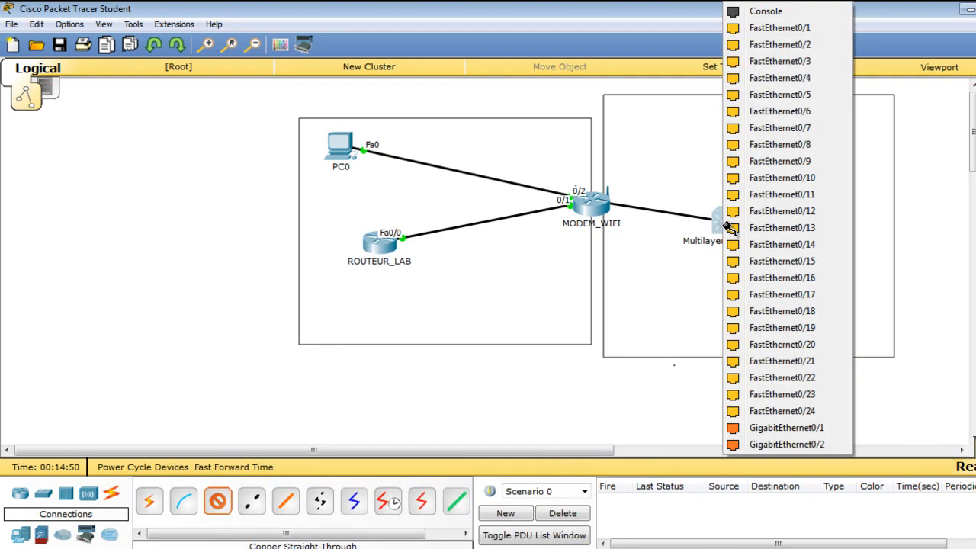
click(772, 29)
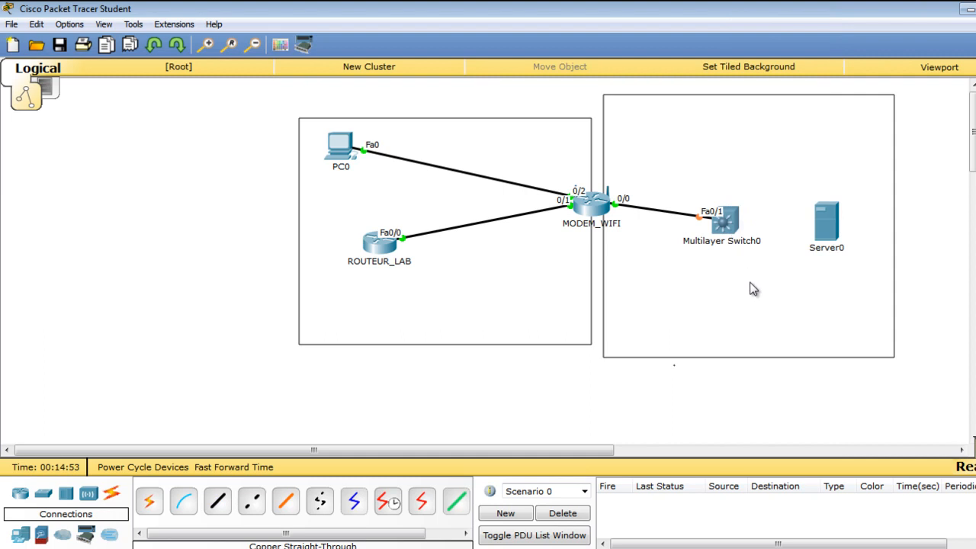
- Connect FastEthernet0/10 on Multilayer Switch0 to Server0's FastEthernet0 with a copper straight-through cable and nudge Server0 slightly down and outward
click(217, 505)
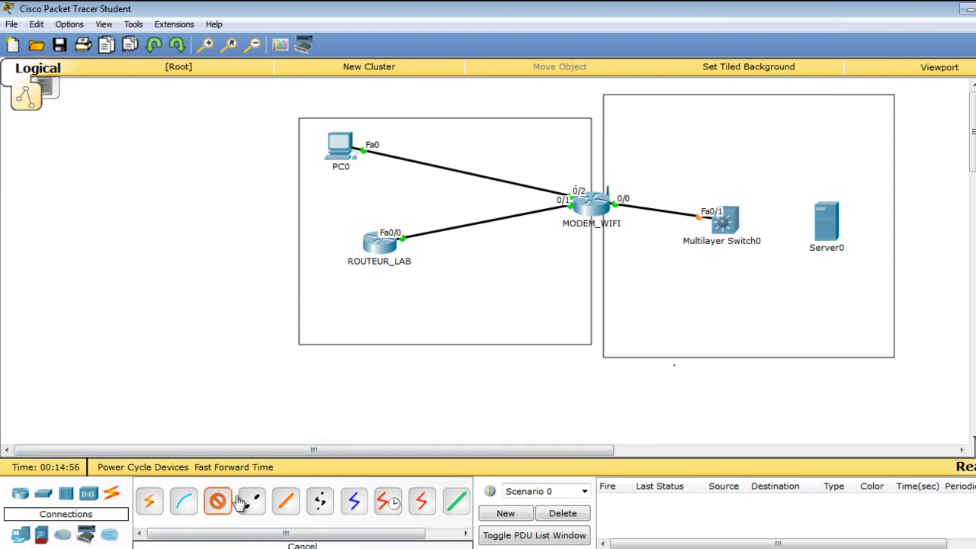
click(732, 227)
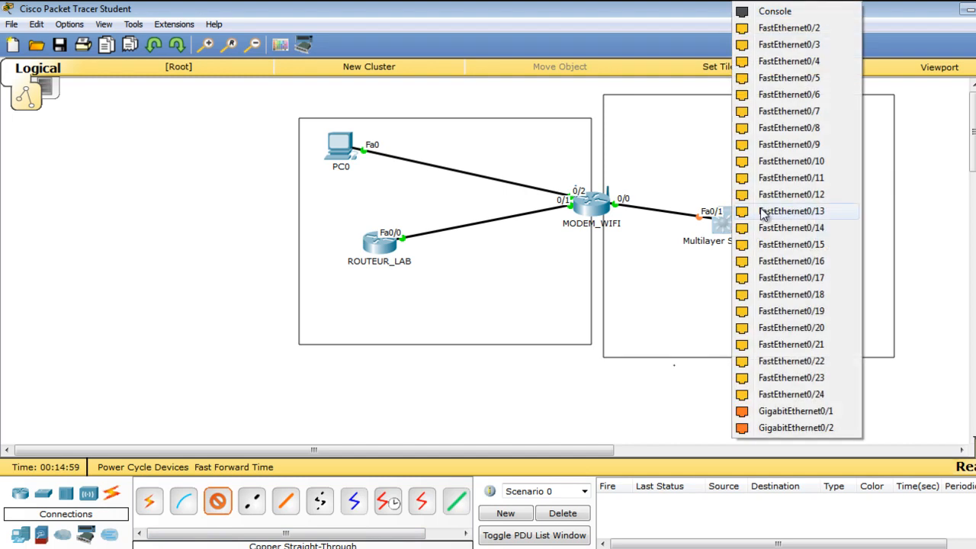
click(796, 161)
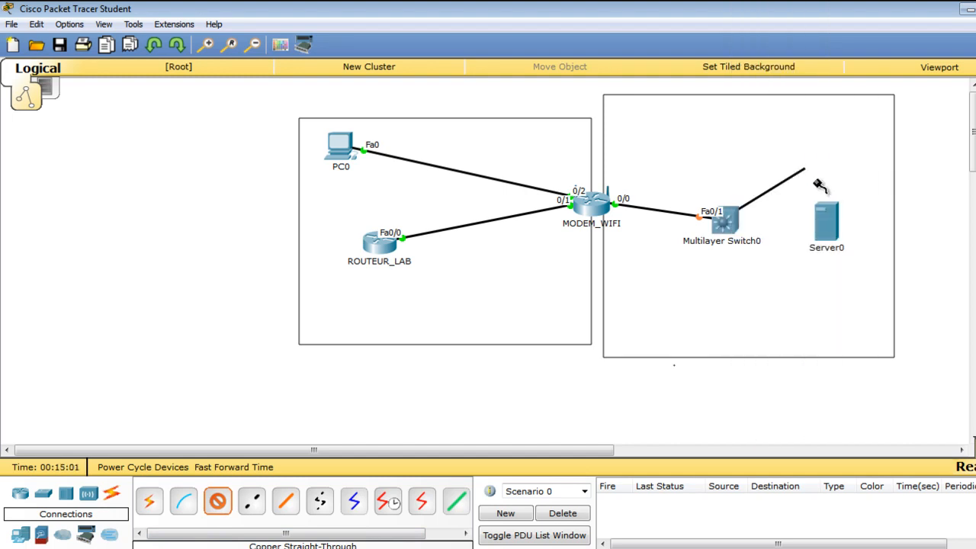
click(838, 233)
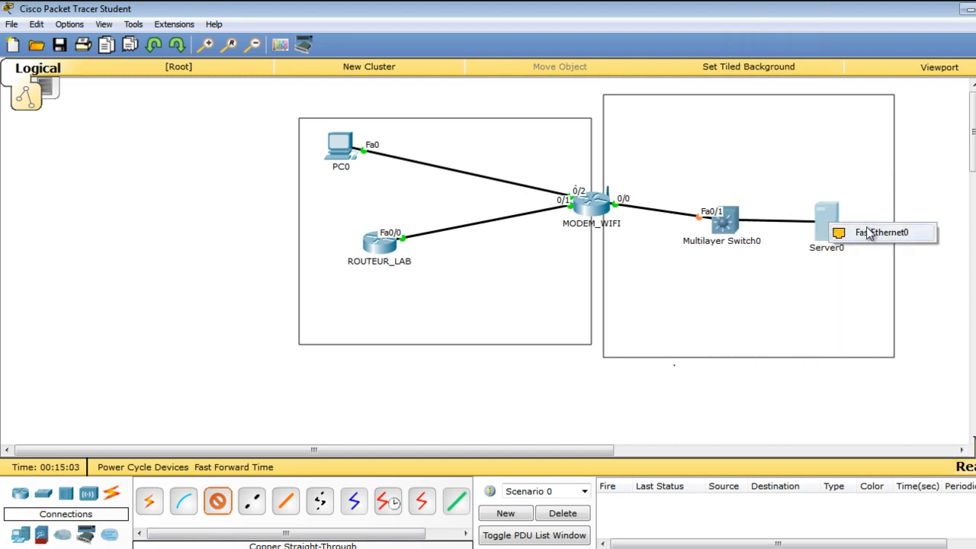
click(869, 231)
drag(823, 233, 833, 240)
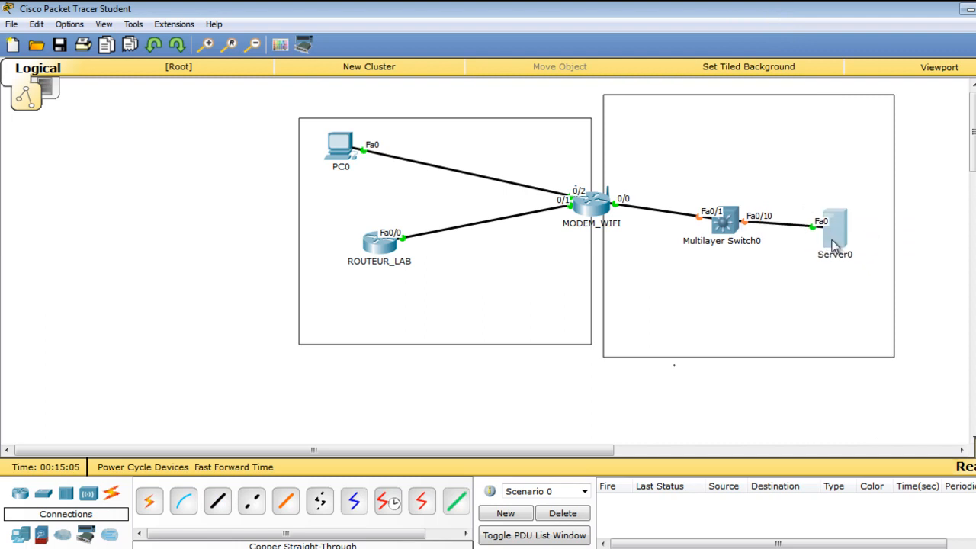
click(803, 305)
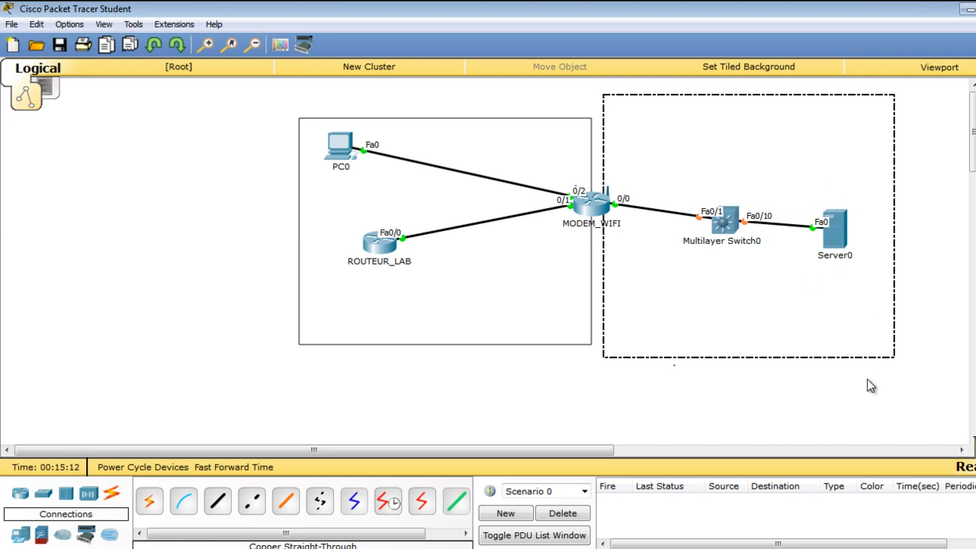
click(873, 407)
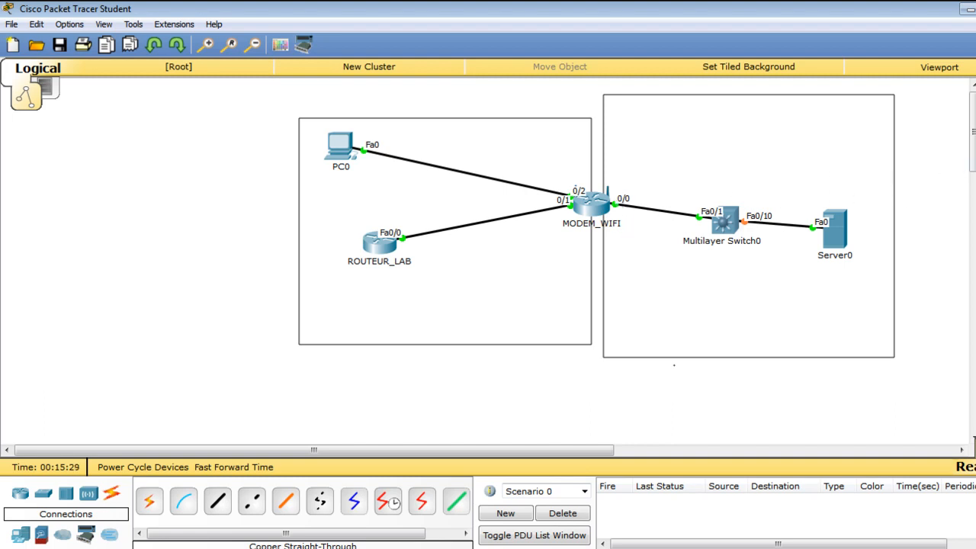
- Add the note "200.1.1.0/24" inside the upper part of the rectangle around Multilayer Switch0 and Server0
click(789, 111)
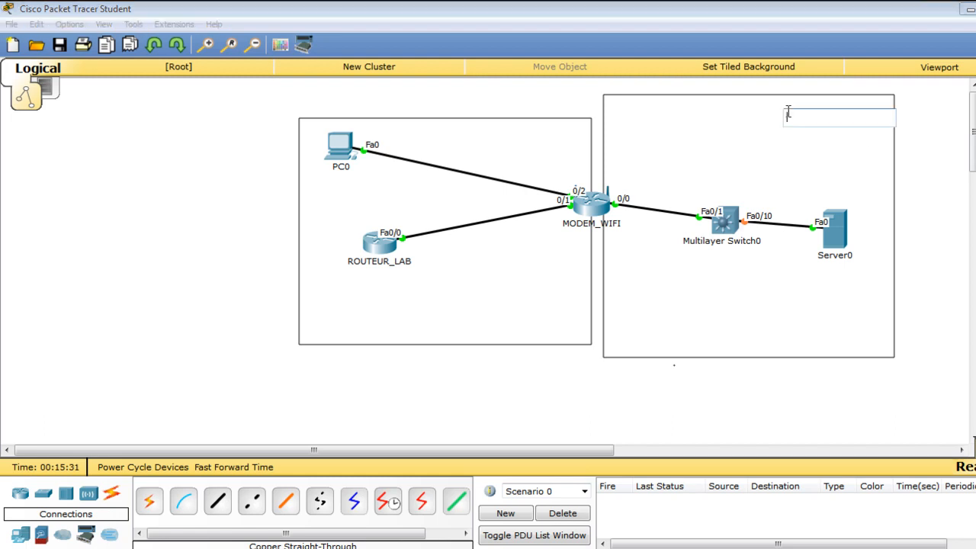
text(200.1.1.0/24)
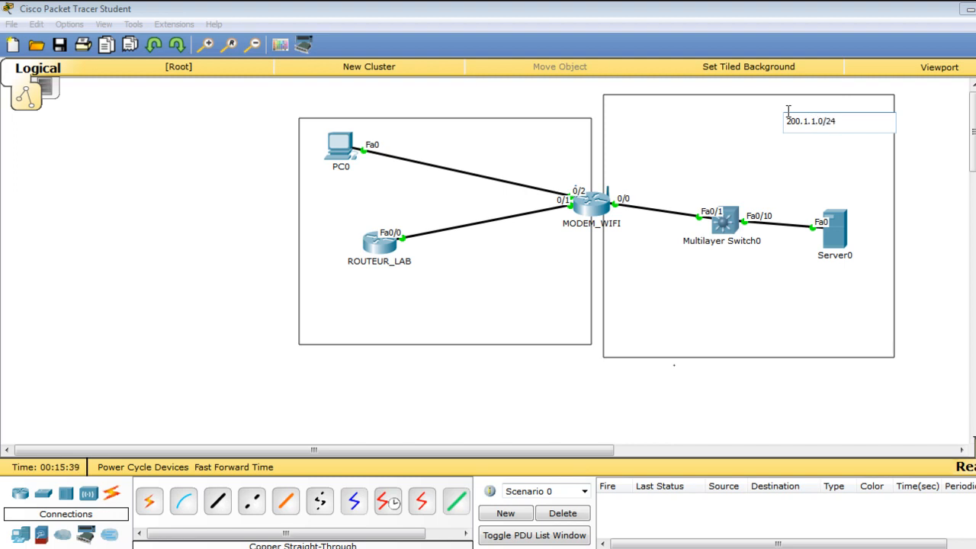
key(Return)
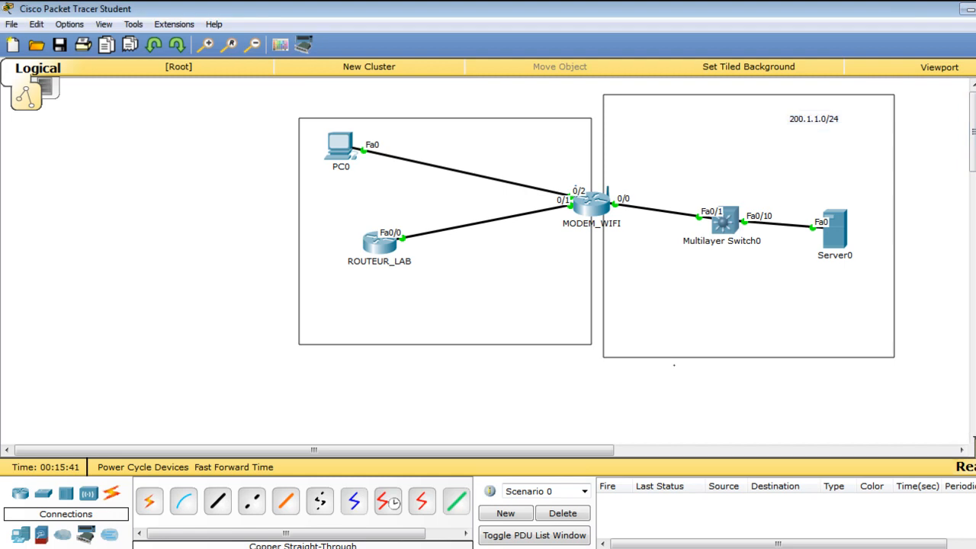
- Set Server0's static IP address to 200.1.1.253 with subnet mask 255.255.255.0
click(836, 235)
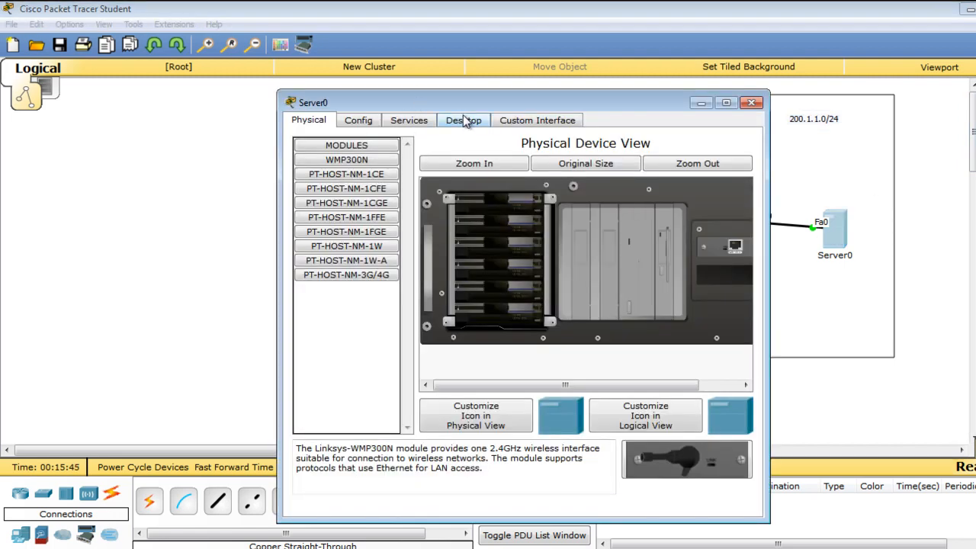
click(465, 122)
click(350, 158)
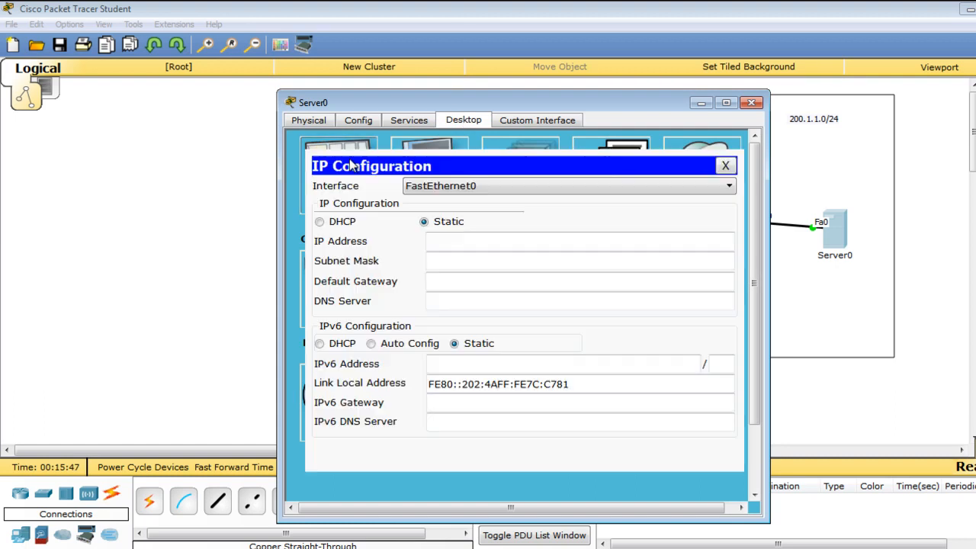
click(477, 236)
text(192.)
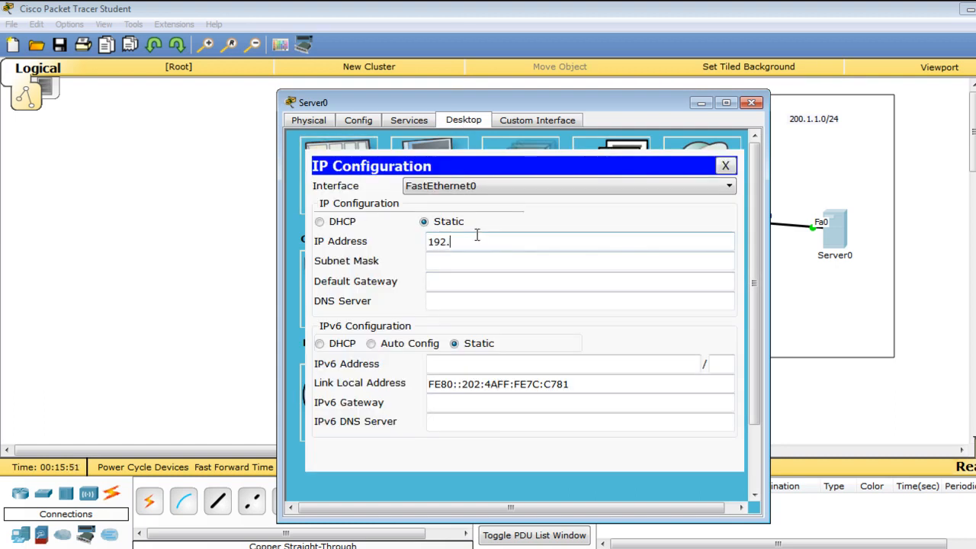
key(BackSpace)
key(BackSpace)
key(BackSpace)
key(BackSpace)
text(200.1.1.253)
click(488, 261)
- Set Server0's default gateway to 200.1.1.1 and close the server's window
click(491, 281)
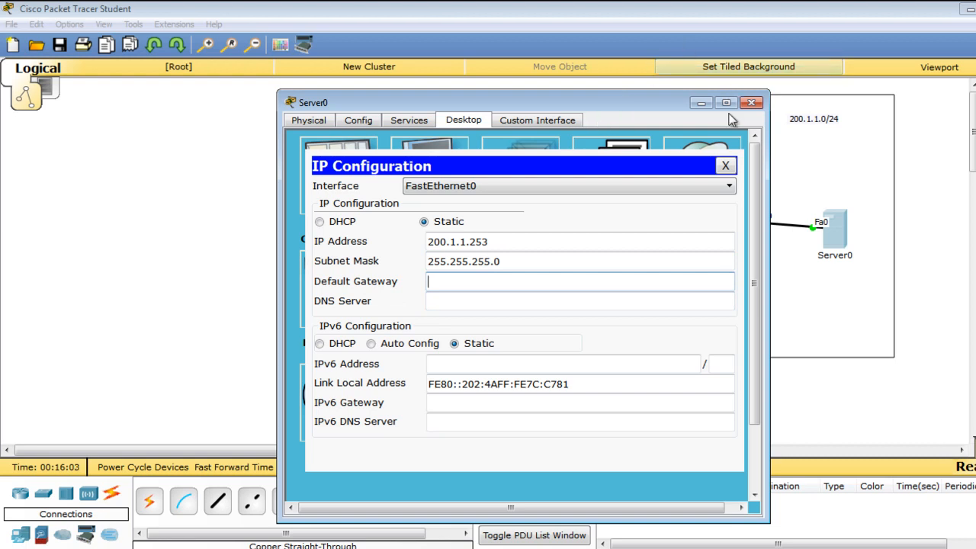
text(200)
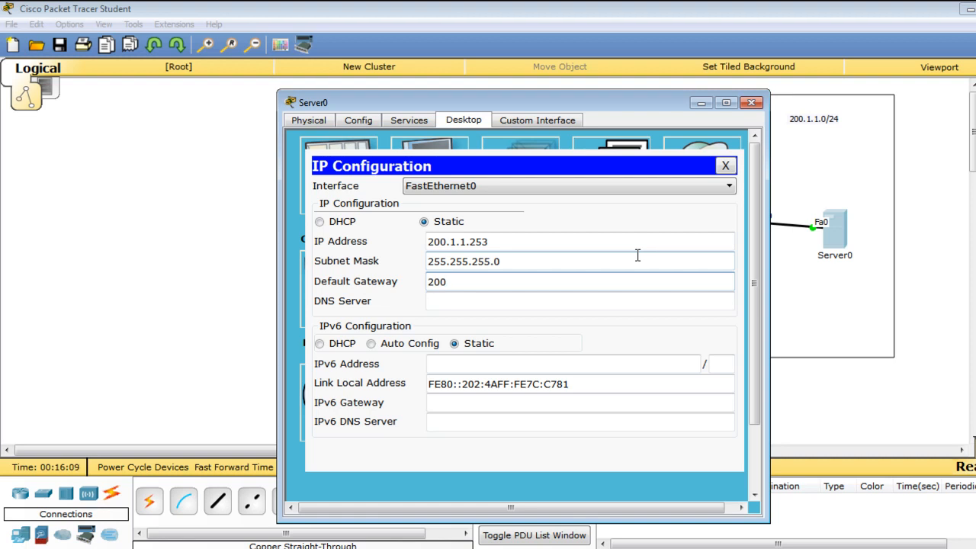
text(.1.1.1)
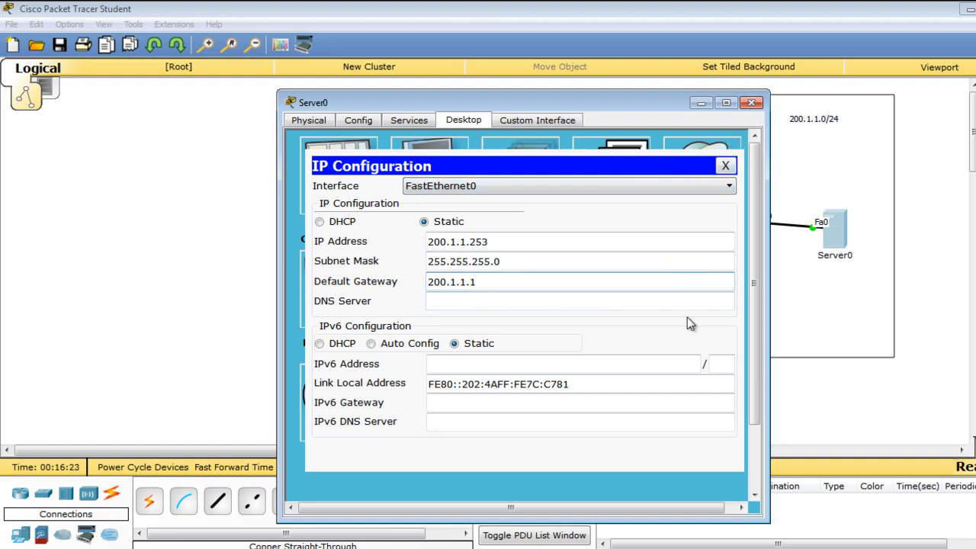
click(727, 167)
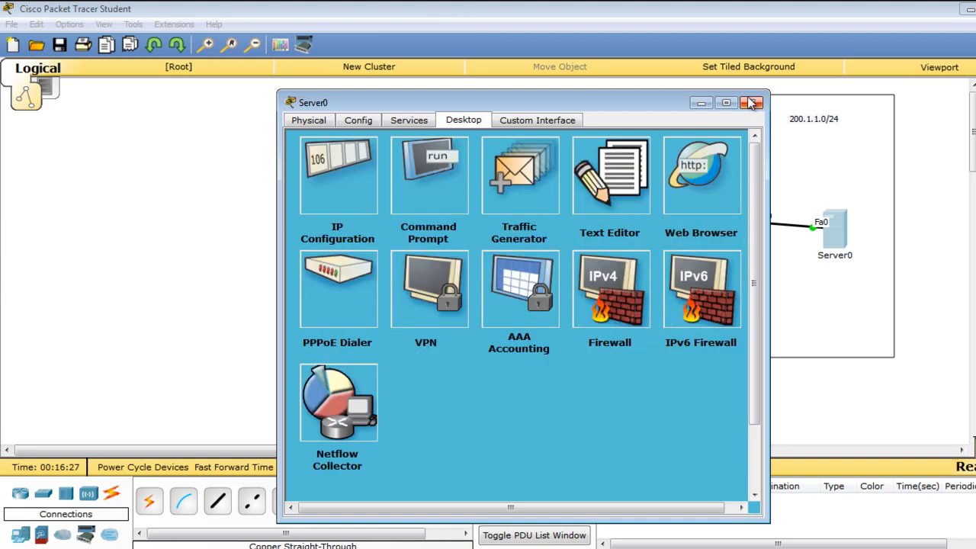
click(753, 103)
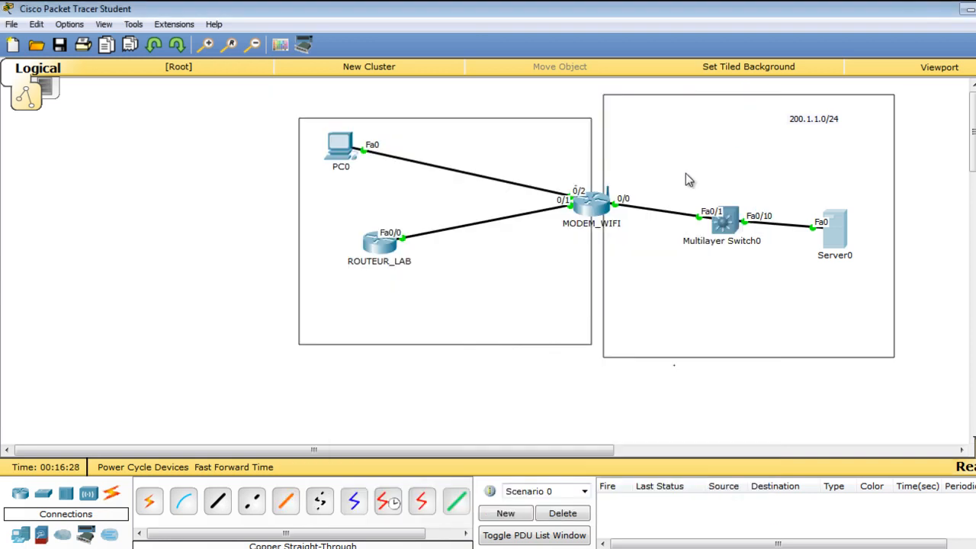
- Open Multilayer Switch0's command line and enter global configuration mode
click(737, 230)
click(370, 122)
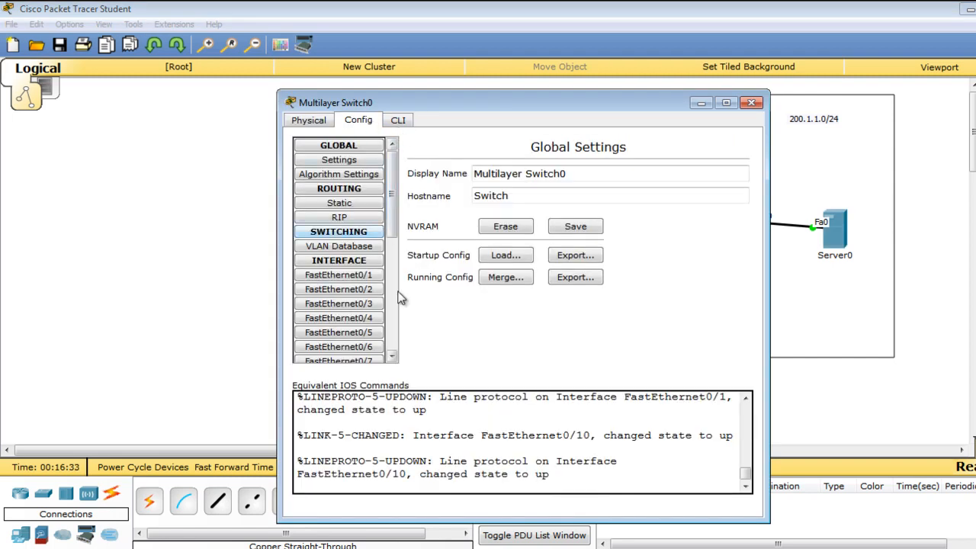
click(400, 122)
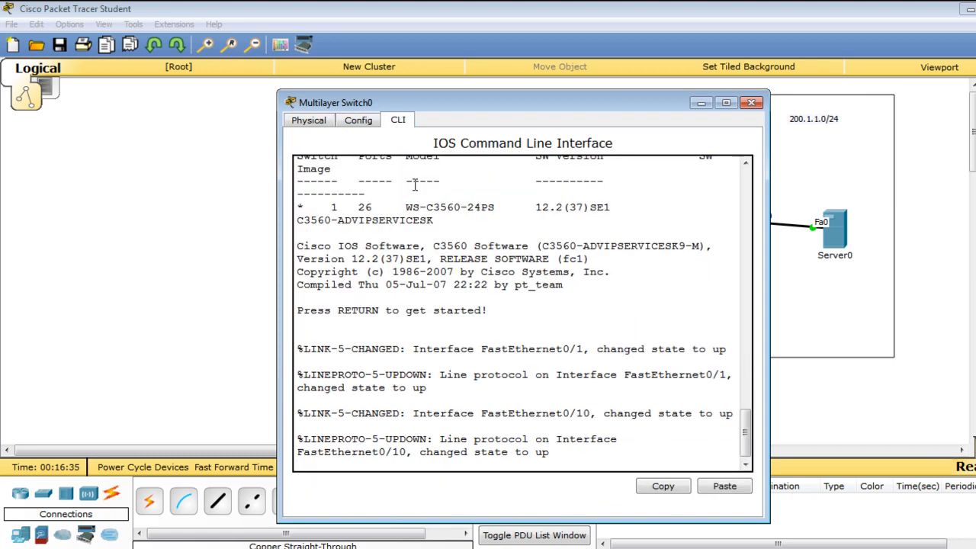
key(Return)
text(en)
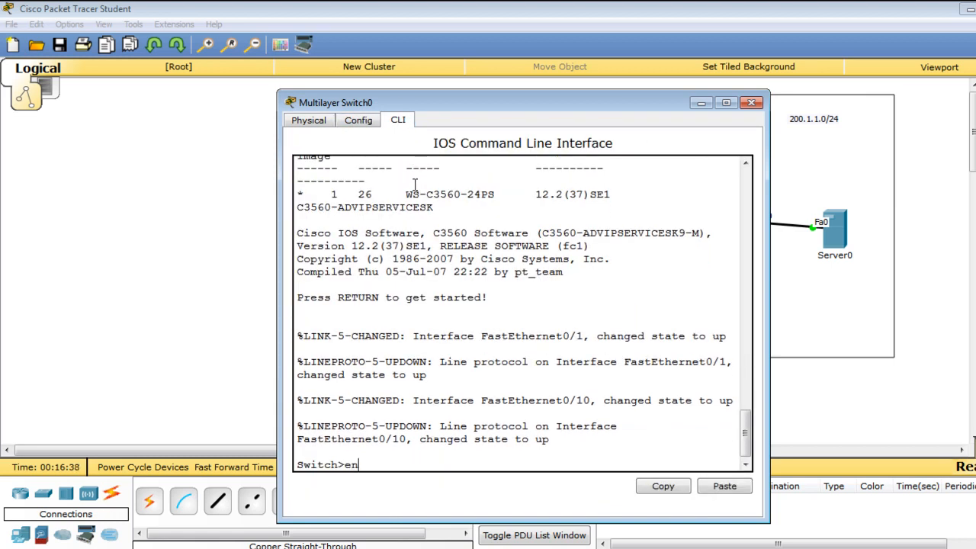
key(Return)
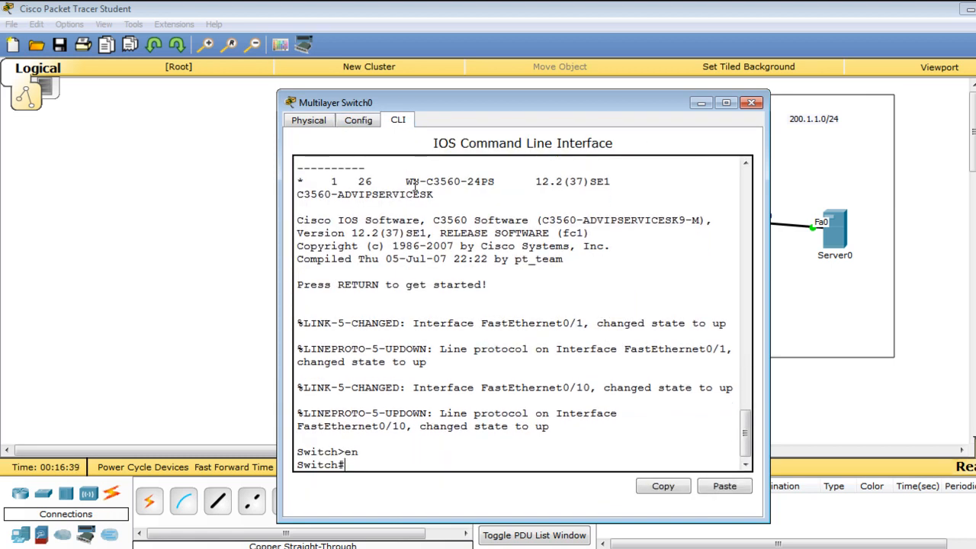
text(conf  t)
key(Return)
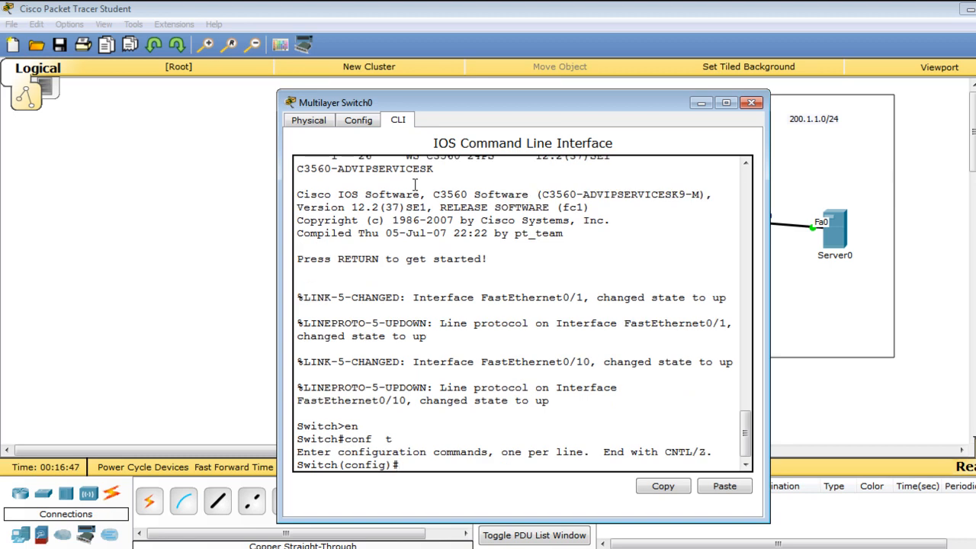
- Assign IP address 200.1.1.1 with mask 255.255.255.0 to the VLAN 1 interface on Multilayer Switch0
text(inter vlan 1)
key(Return)
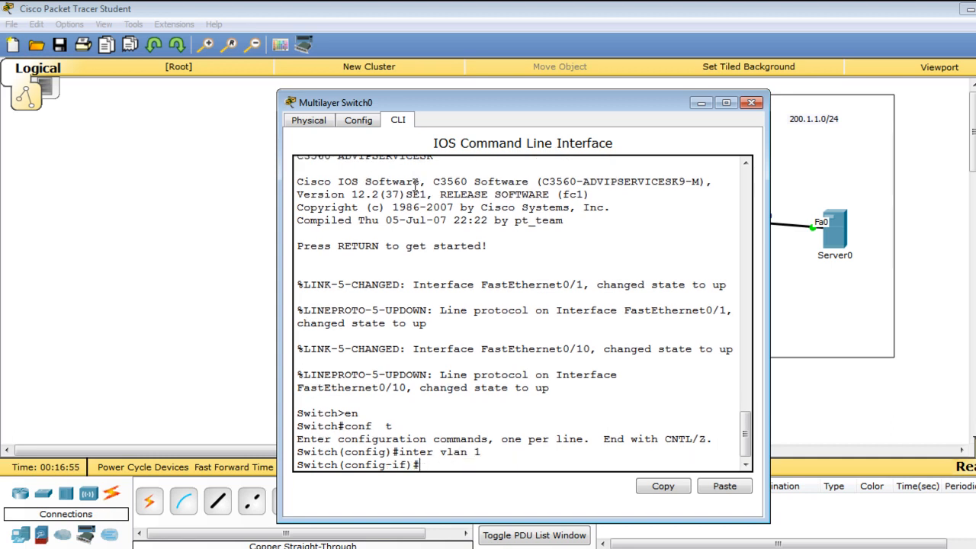
text(ip add 1)
key(BackSpace)
text(200.1.1.1)
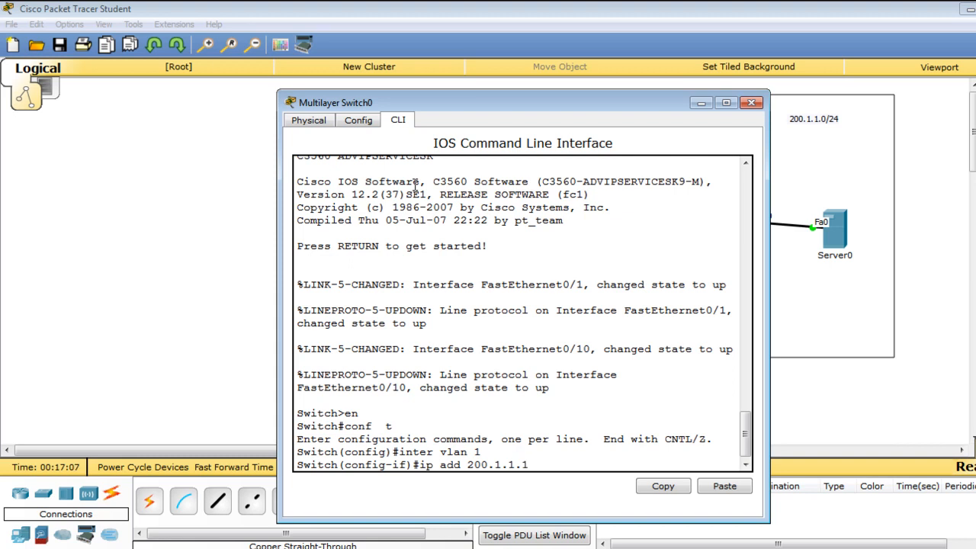
text( 255.255.255.0)
key(Return)
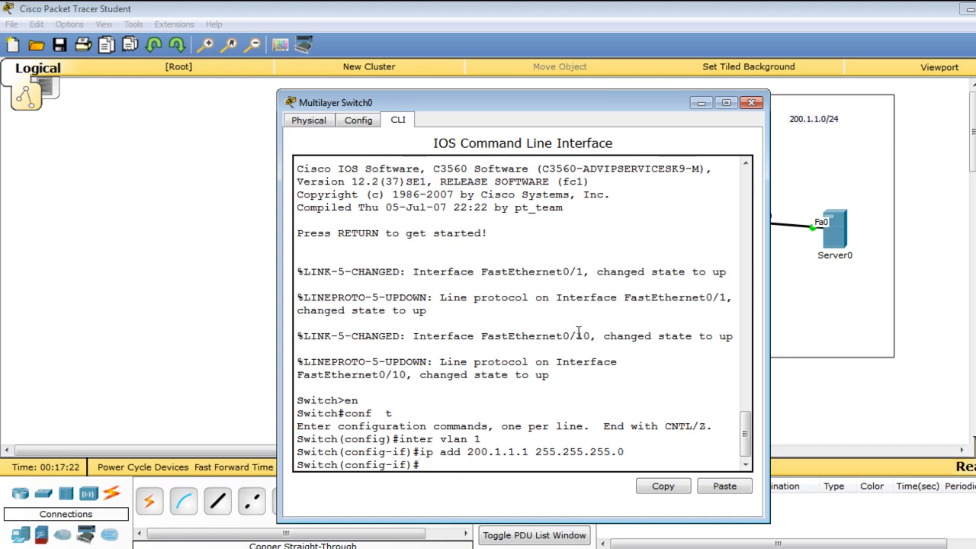
- Enable the VLAN 1 interface with no shut and close the switch's window
text(noshut)
key(BackSpace)
key(BackSpace)
key(BackSpace)
key(BackSpace)
text(shut)
key(Return)
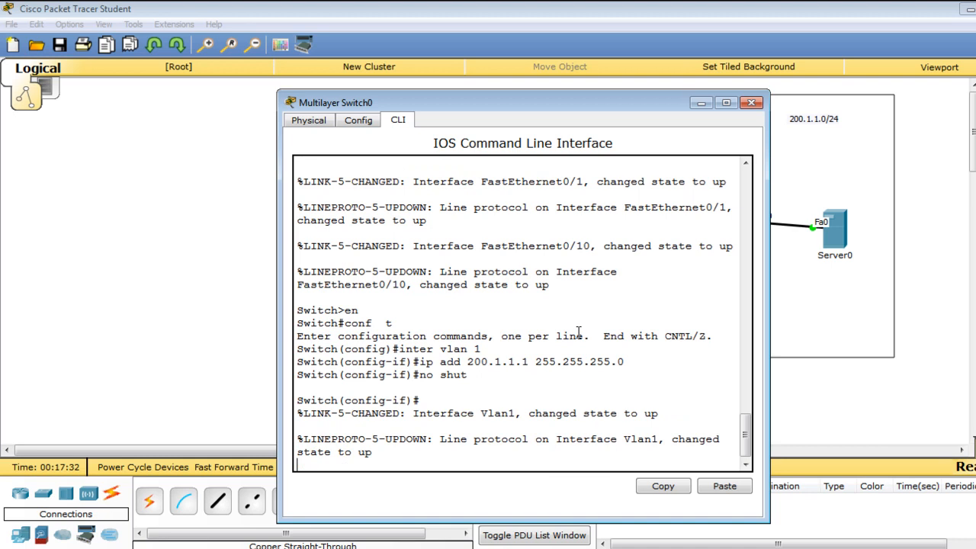
click(751, 103)
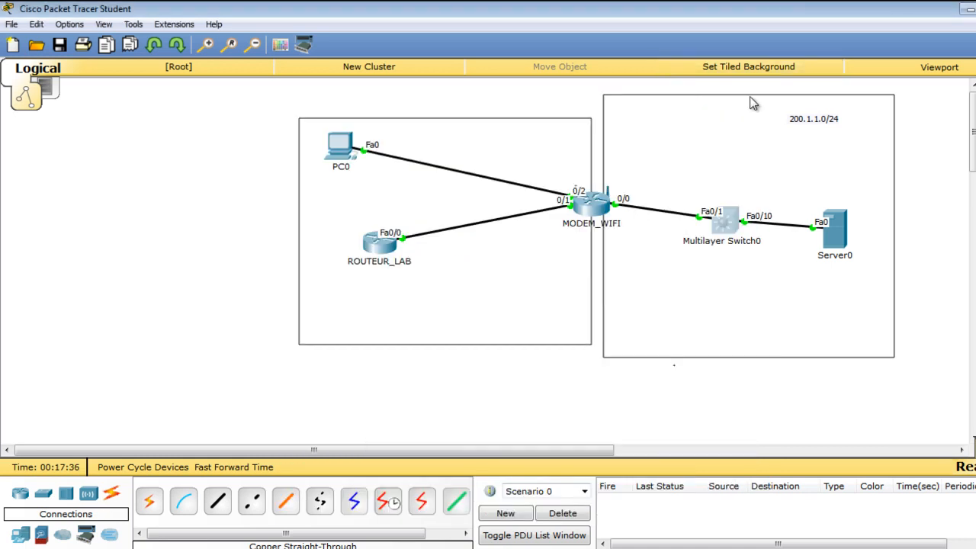
- Open Server0's DHCP service settings and set serverPool's default gateway to 200.1.1.1
click(845, 234)
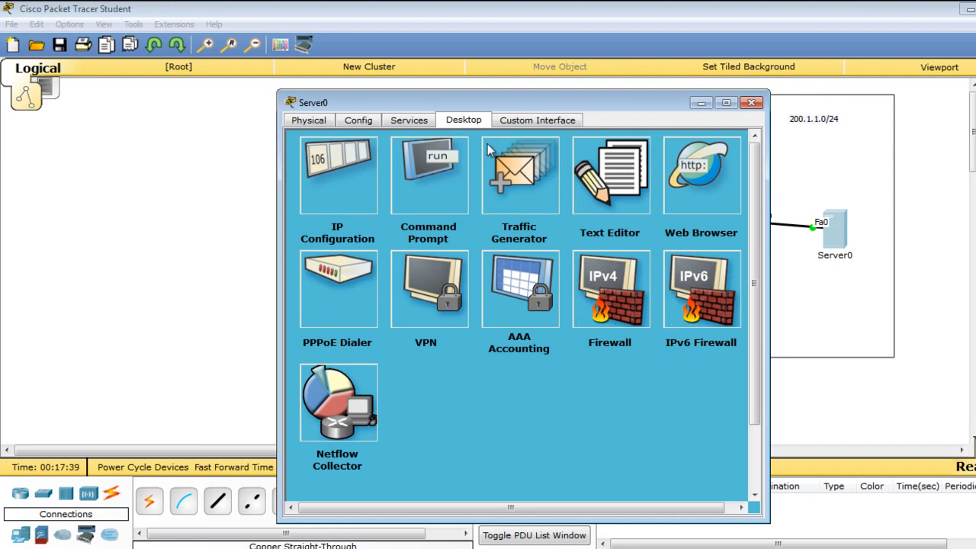
click(410, 122)
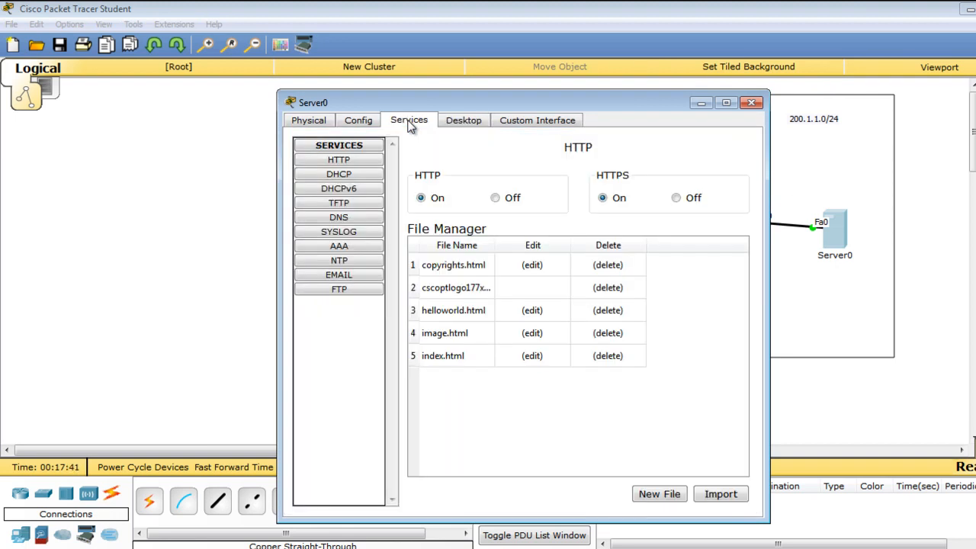
click(360, 175)
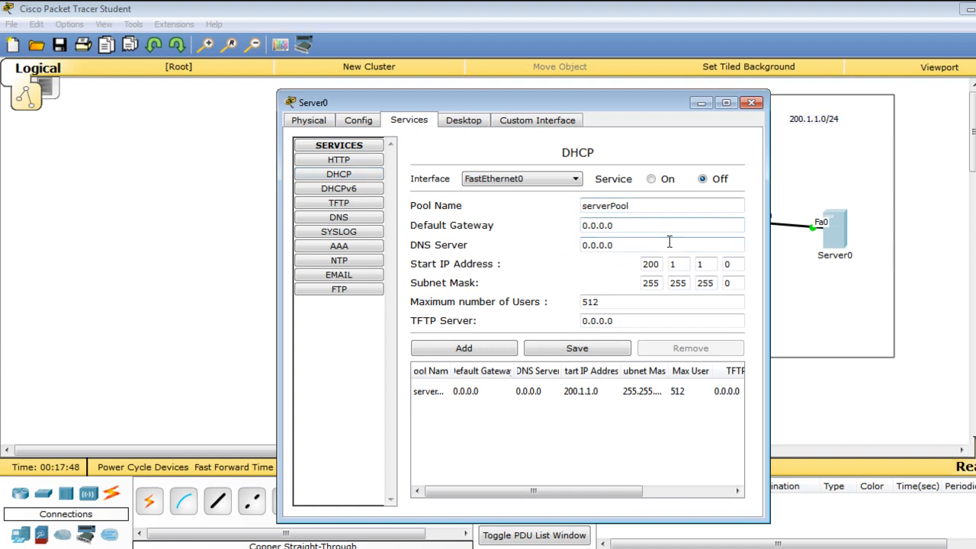
click(629, 221)
drag(629, 221, 581, 225)
key(BackSpace)
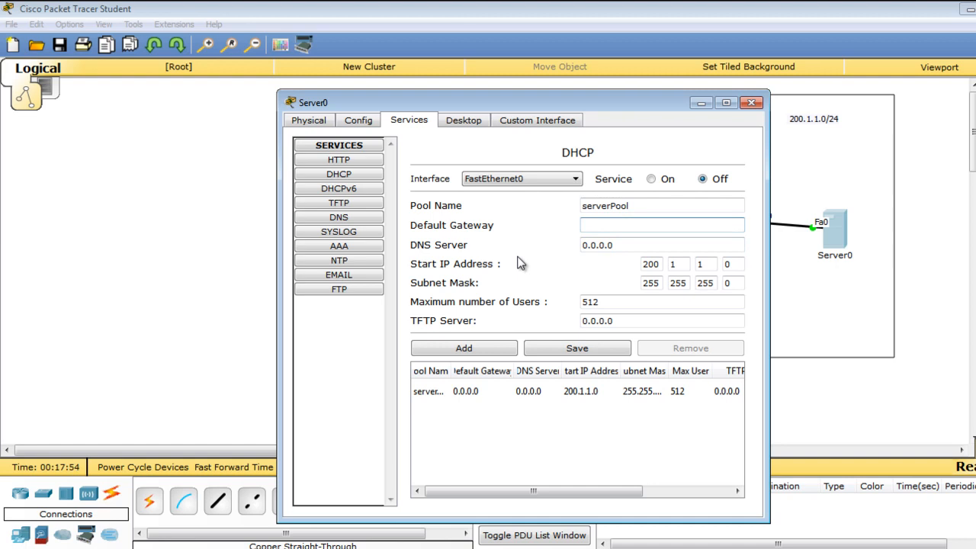
text(200.1.1.1)
- Set serverPool's start IP address to 200.1.1.2 and its maximum number of users to 200, and save the pool
click(736, 266)
key(BackSpace)
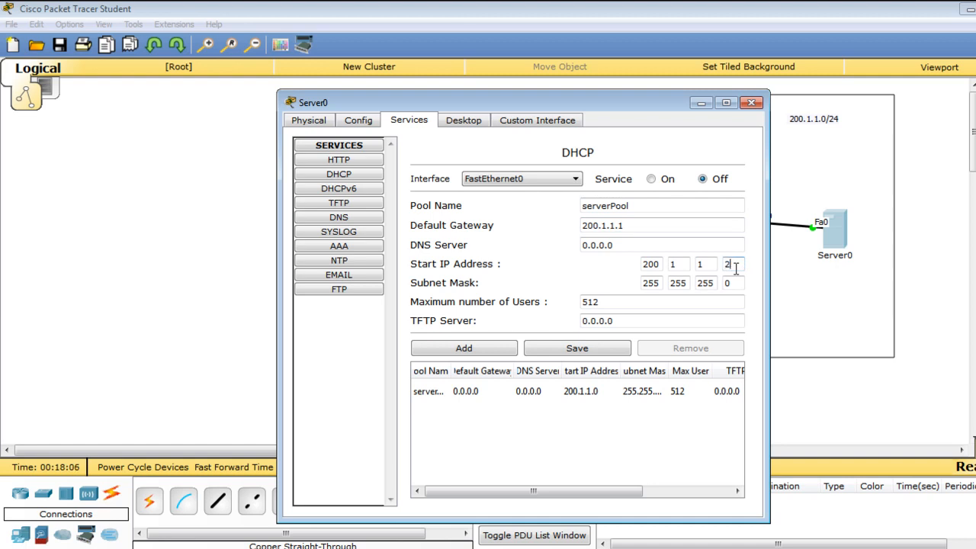
text(2)
drag(602, 304, 566, 304)
key(BackSpace)
text(200)
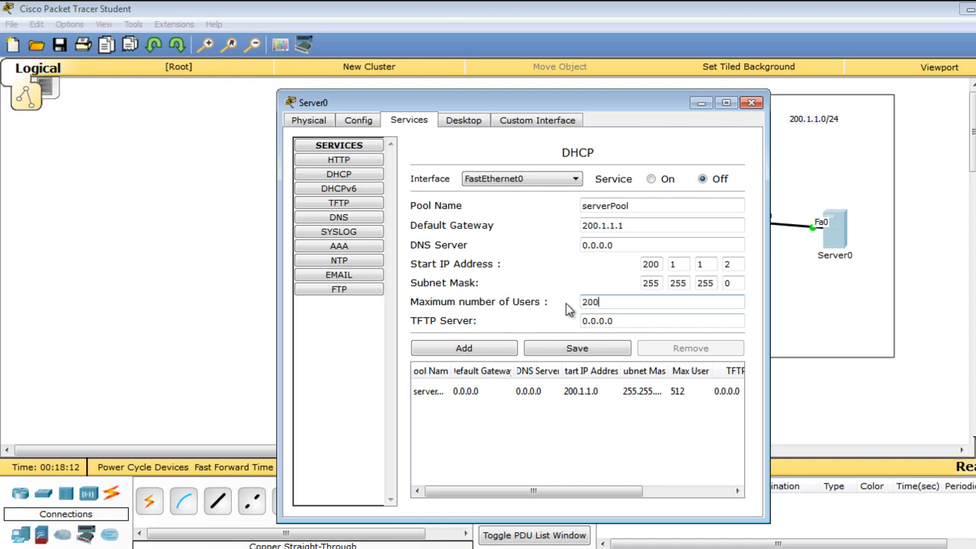
click(576, 349)
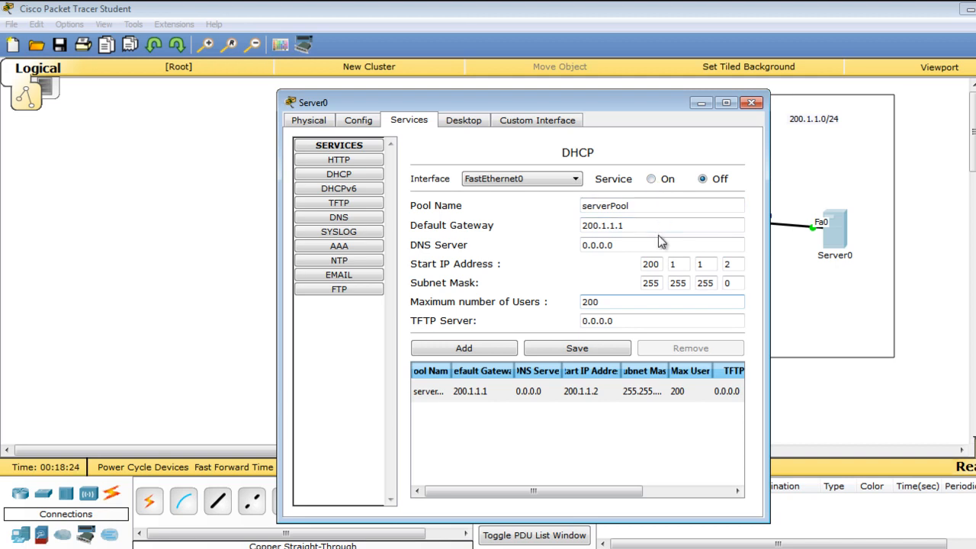
- Turn on the DHCP service for Server0's FastEthernet0 and close the server's window
drag(641, 100, 661, 100)
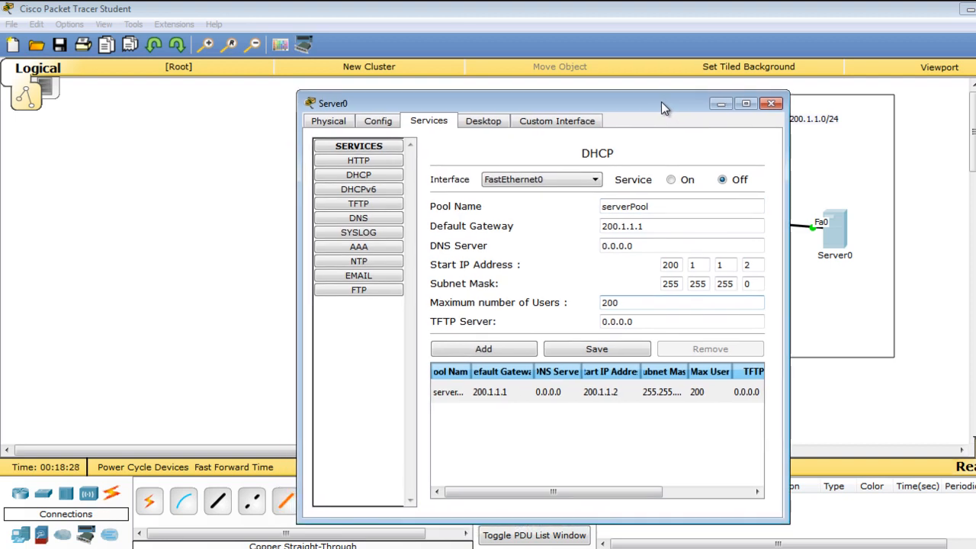
click(671, 181)
click(774, 103)
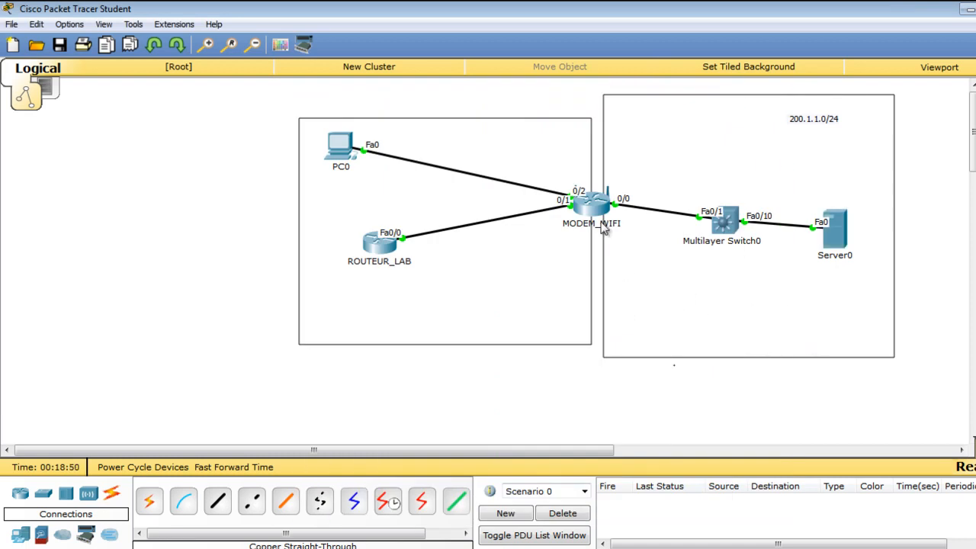
- Add the note "internet" inside the lower part of the rectangle around Multilayer Switch0 and Server0
mouse_move(596, 213)
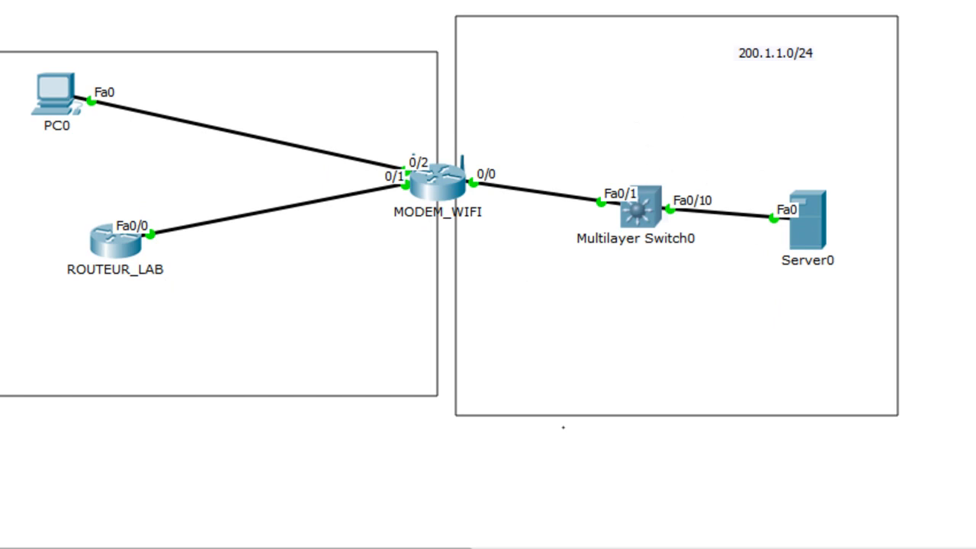
click(740, 374)
text(i)
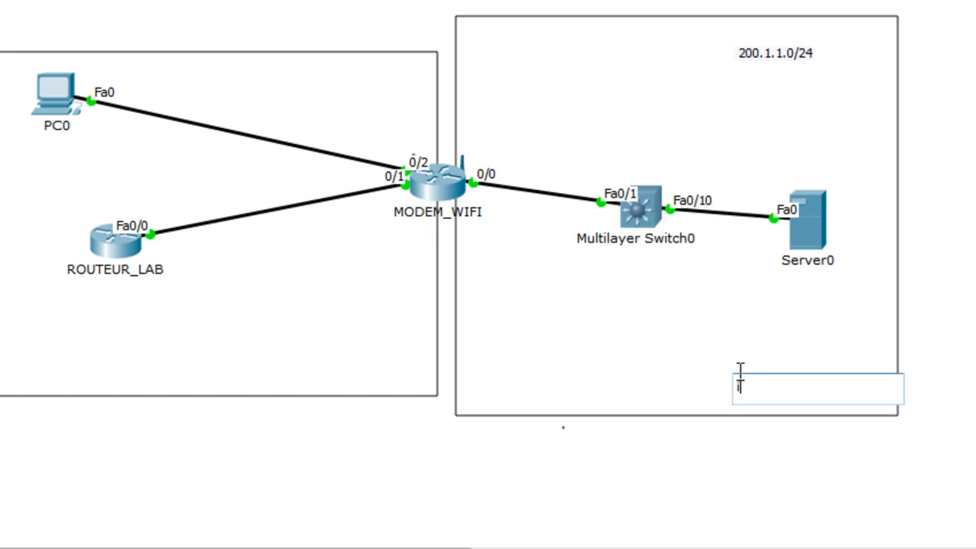
text(nternet)
click(967, 381)
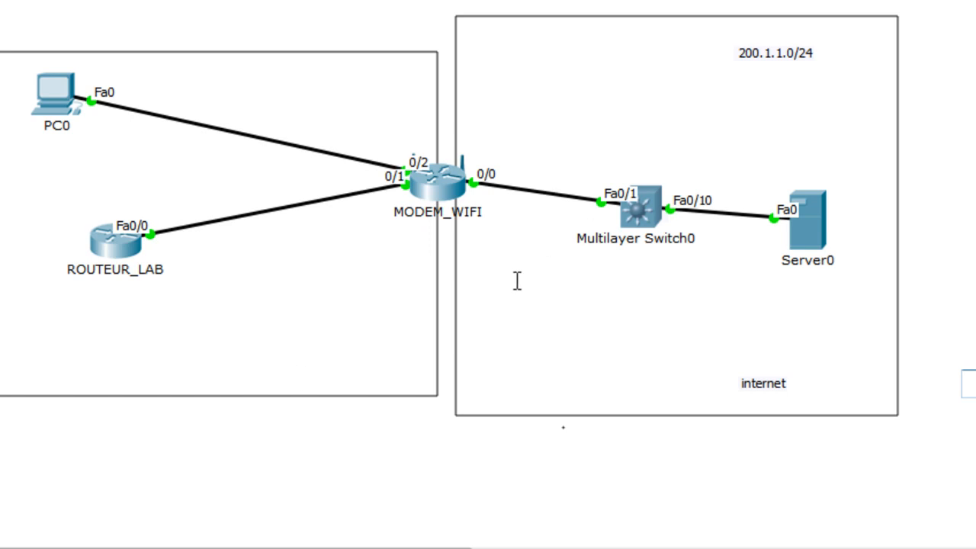
- Add the note "notre reseau" in the lower corner of the PC0 and ROUTEUR_LAB rectangle, and leave note placement
click(325, 363)
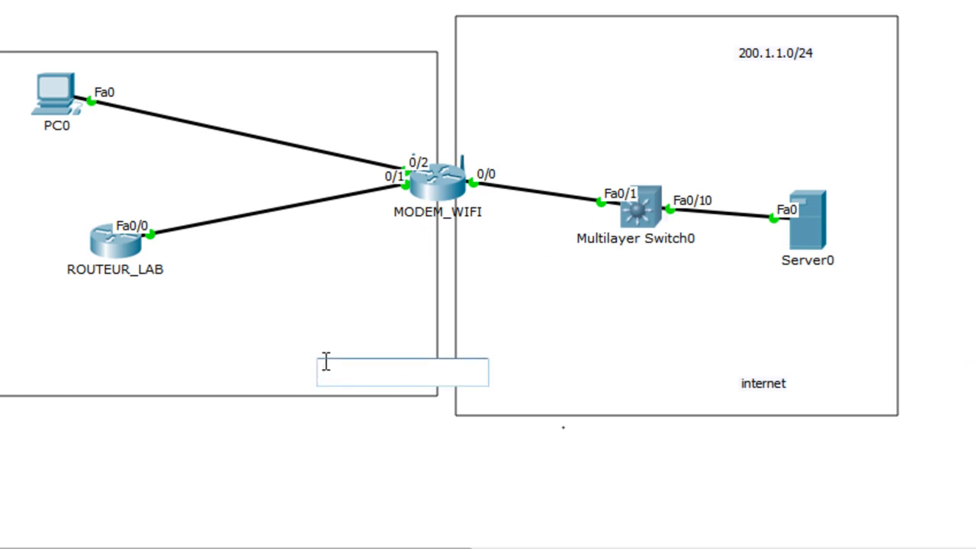
text(no)
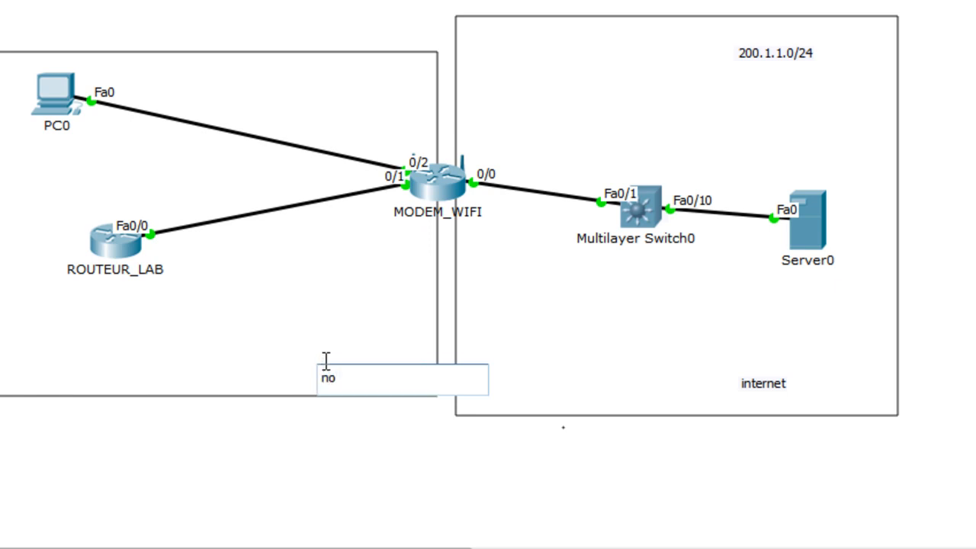
text(tre reseau)
click(669, 421)
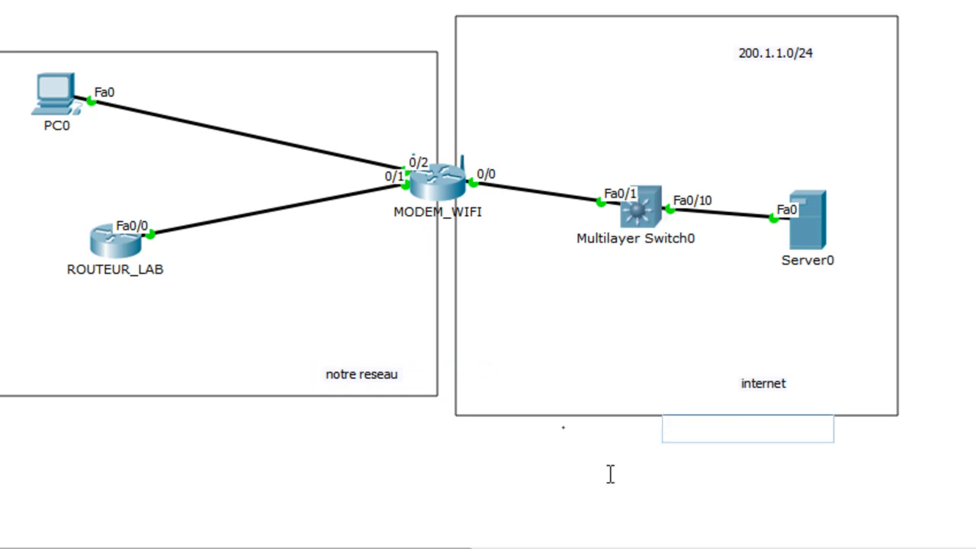
key(Escape)
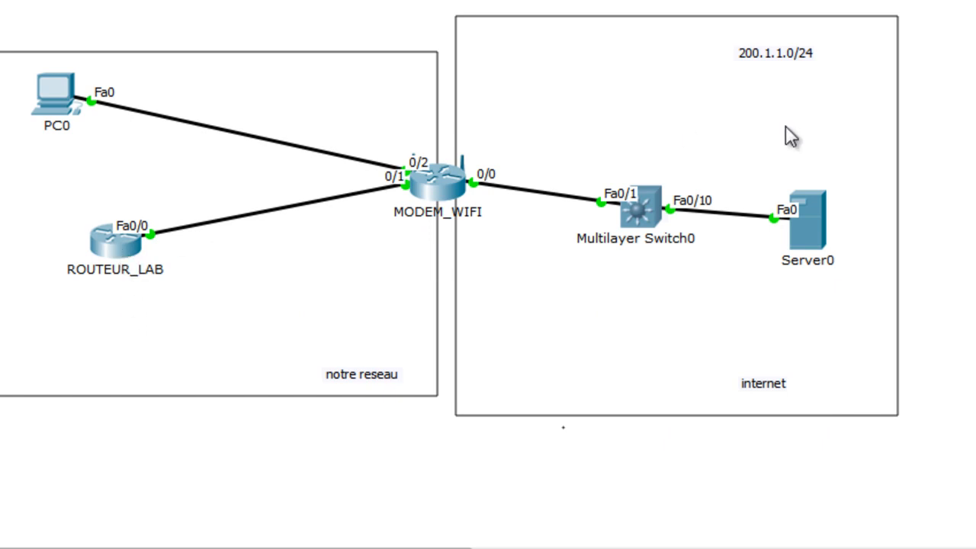
- Check Server0's IP address in its IP configuration and close the server's window
click(805, 220)
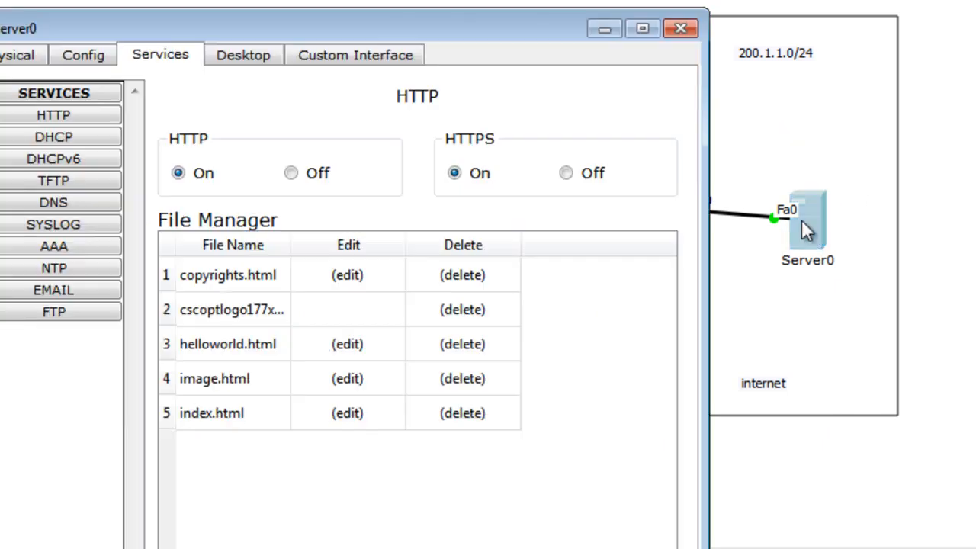
click(85, 57)
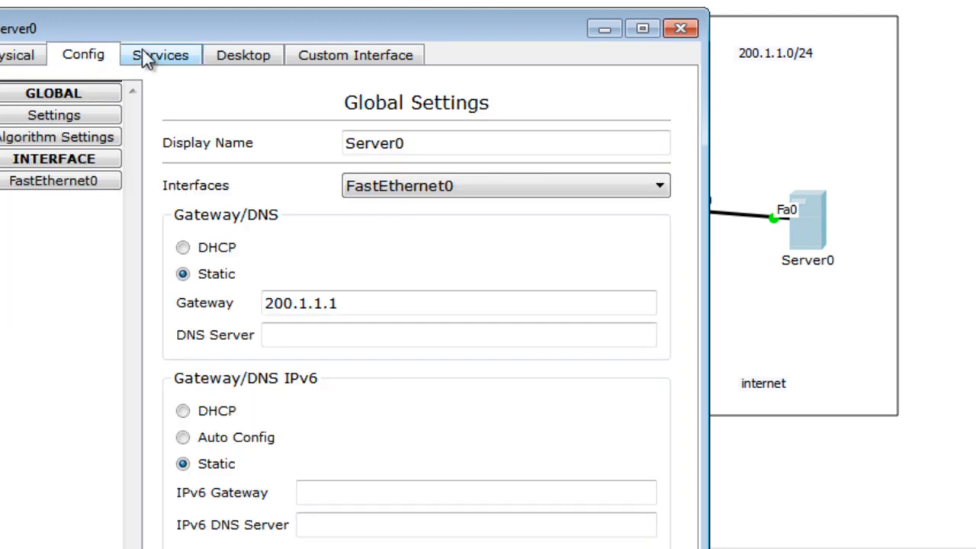
click(226, 57)
click(9, 172)
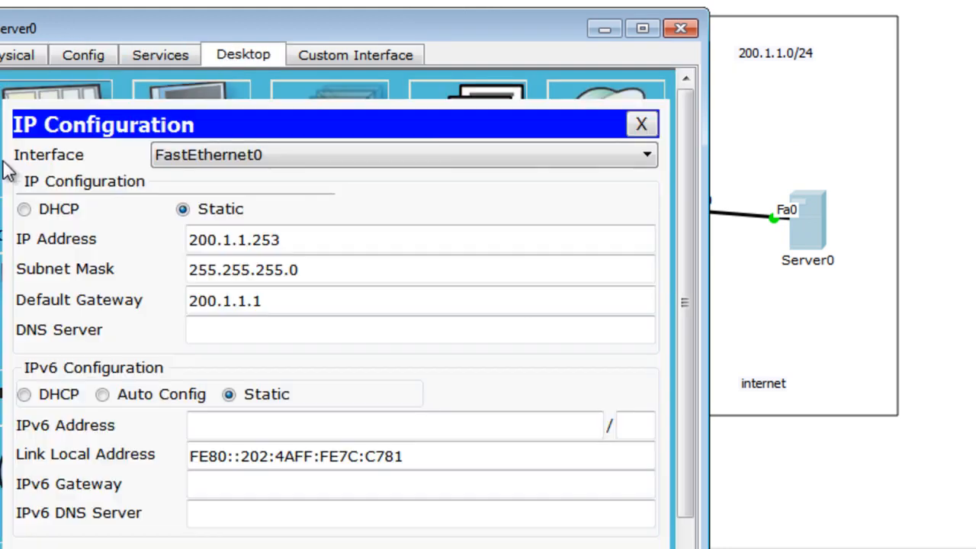
click(234, 260)
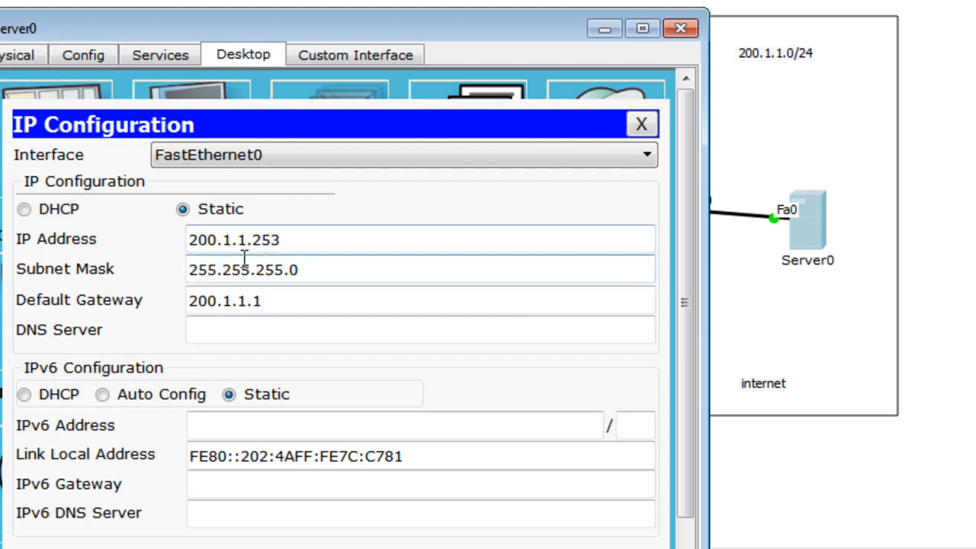
click(691, 32)
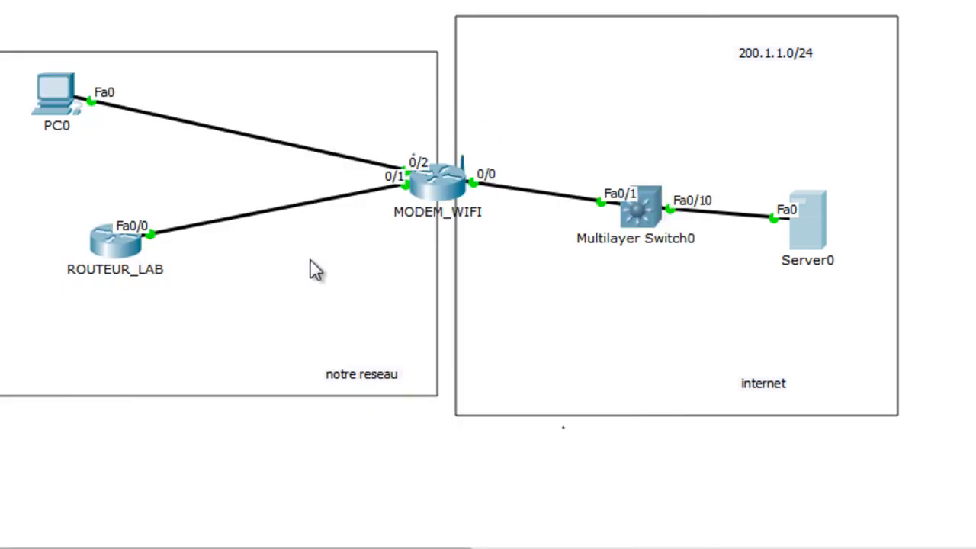
- Ping Server0 at 200.1.1.253 from ROUTEUR_LAB's command line
click(106, 250)
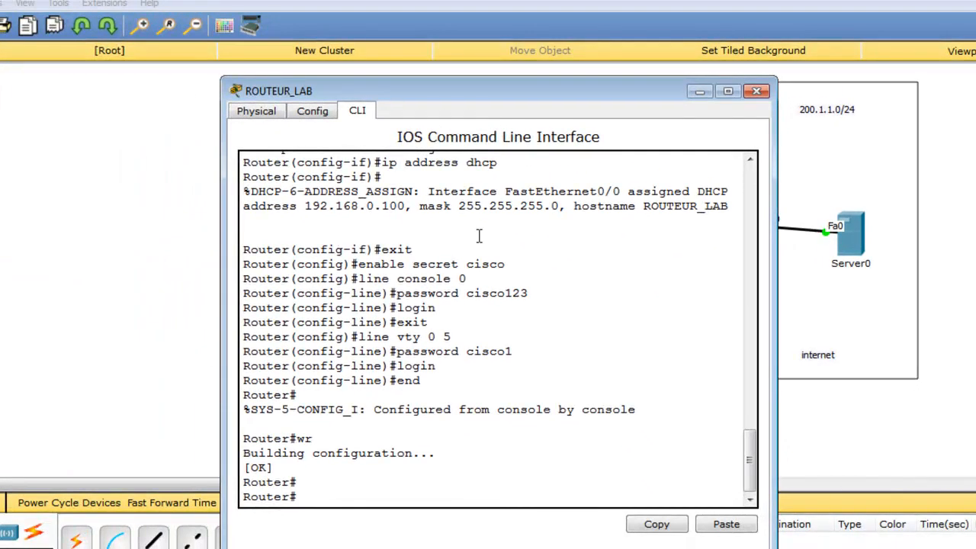
drag(645, 91, 568, 70)
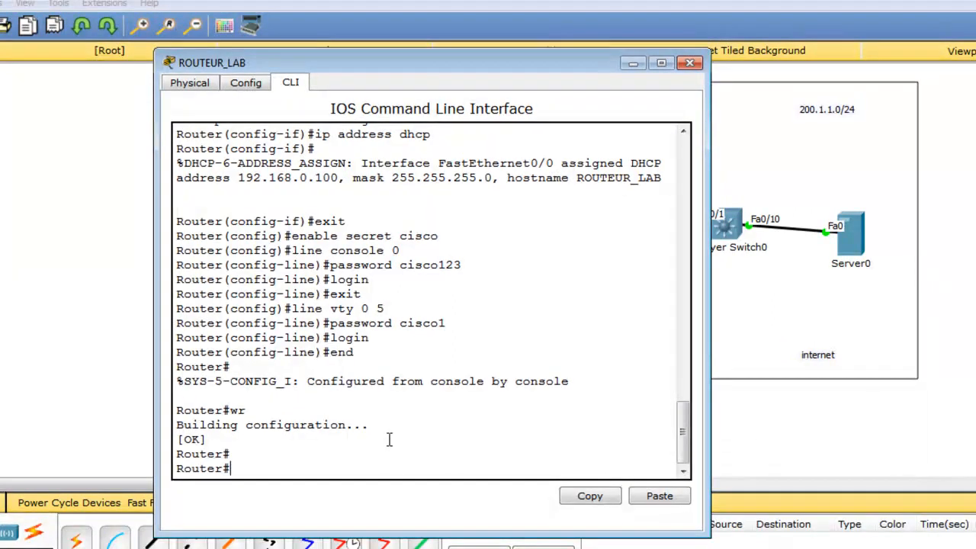
text(ping )
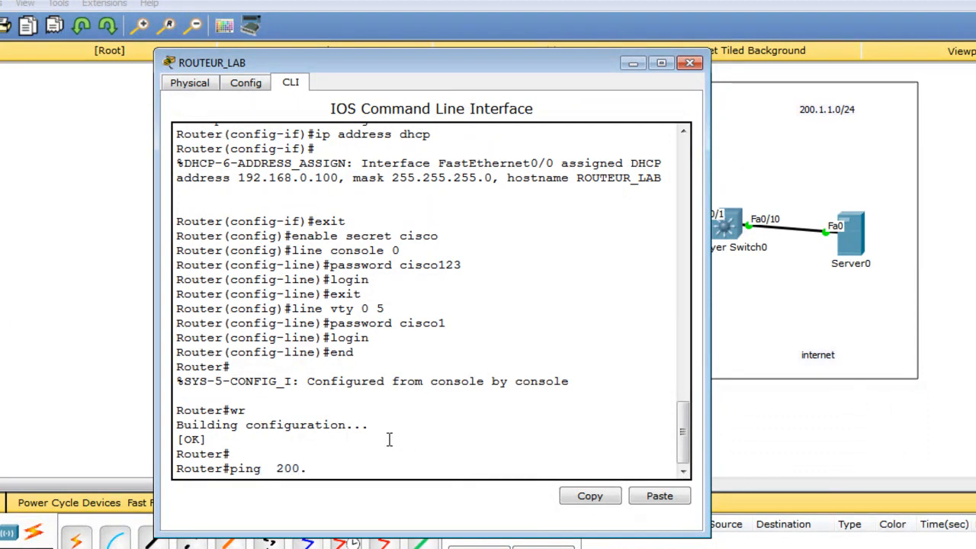
text( 200.1.1.253)
key(Return)
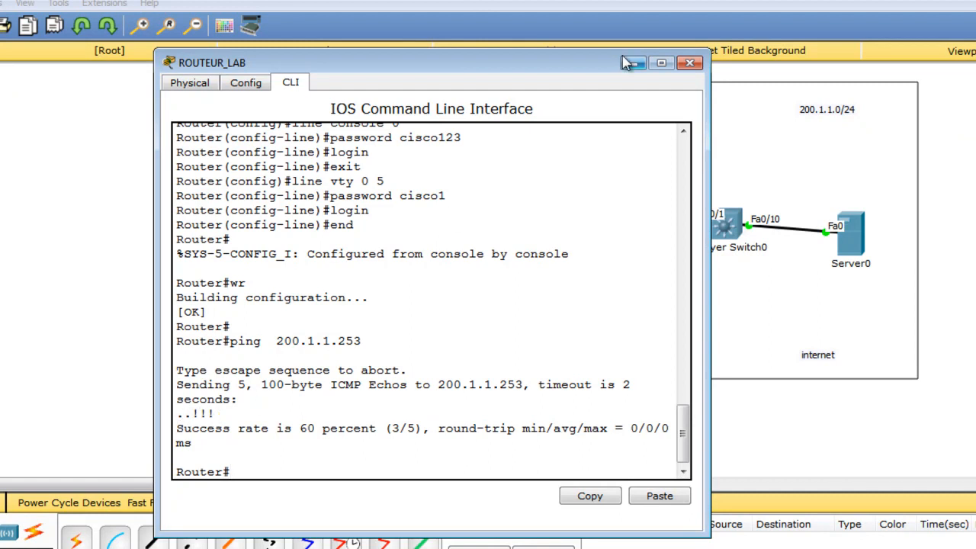
- Switch to simulation mode and limit the visible events to Telnet only, leaving the event list hidden
click(690, 64)
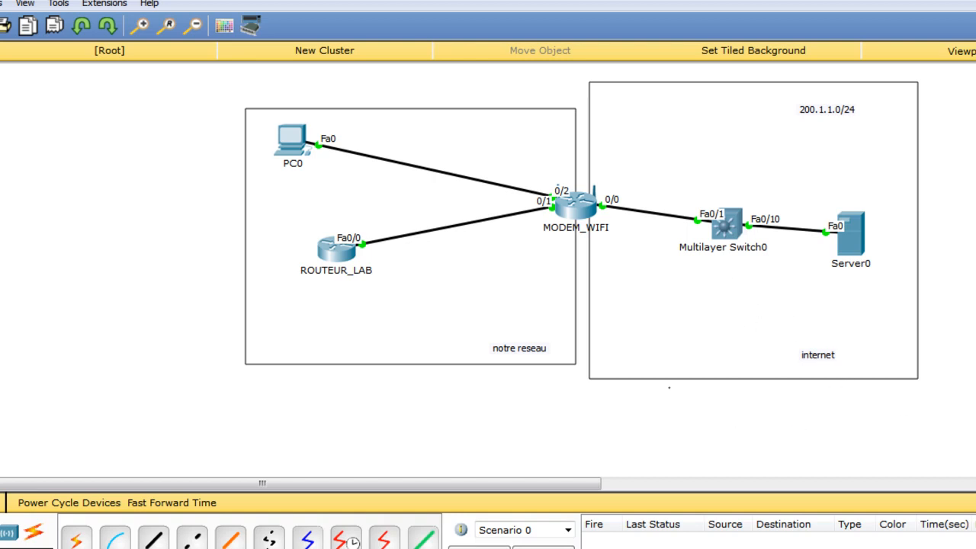
key(shift+s)
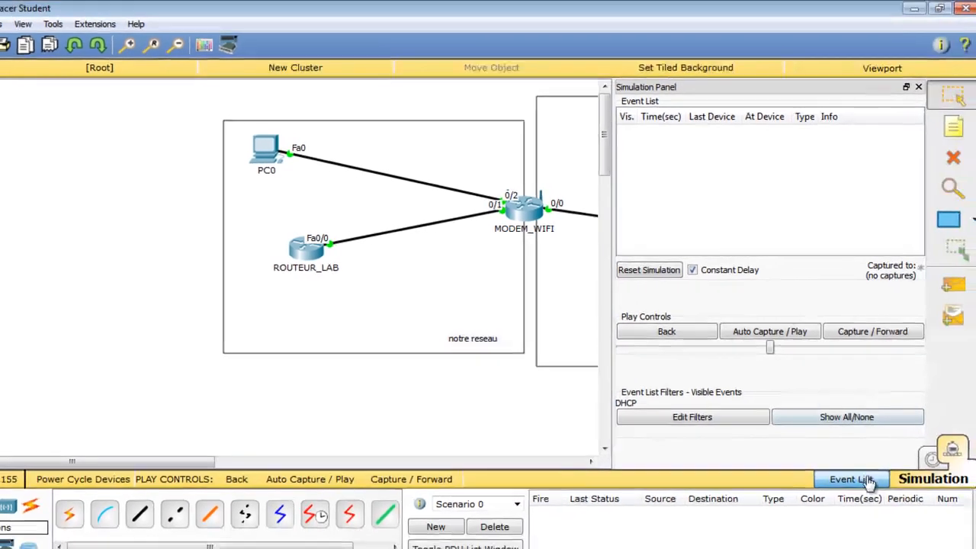
click(863, 480)
click(864, 480)
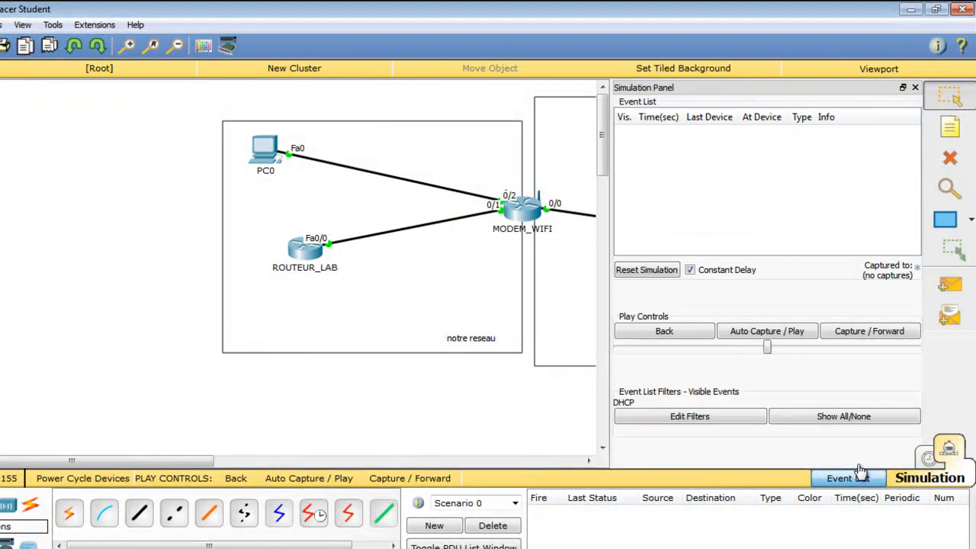
click(829, 419)
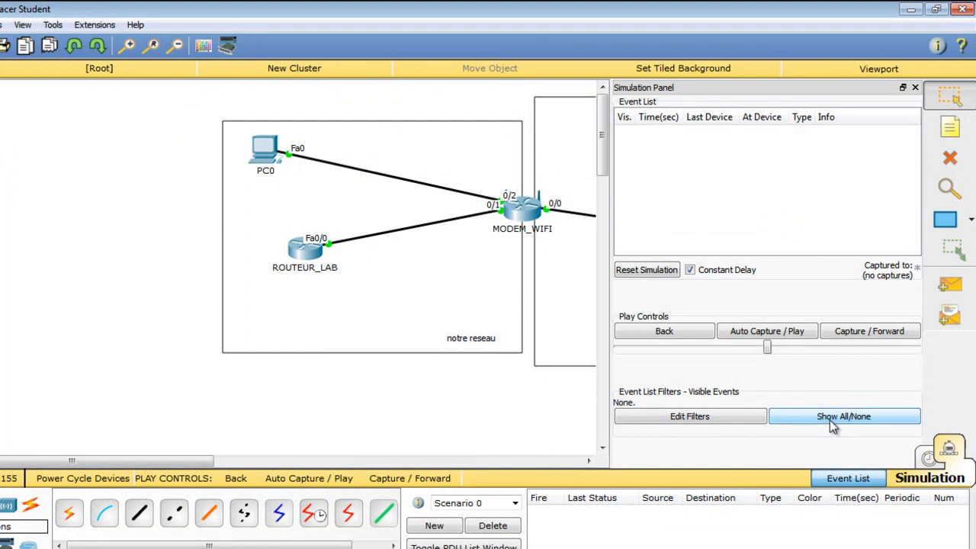
click(721, 420)
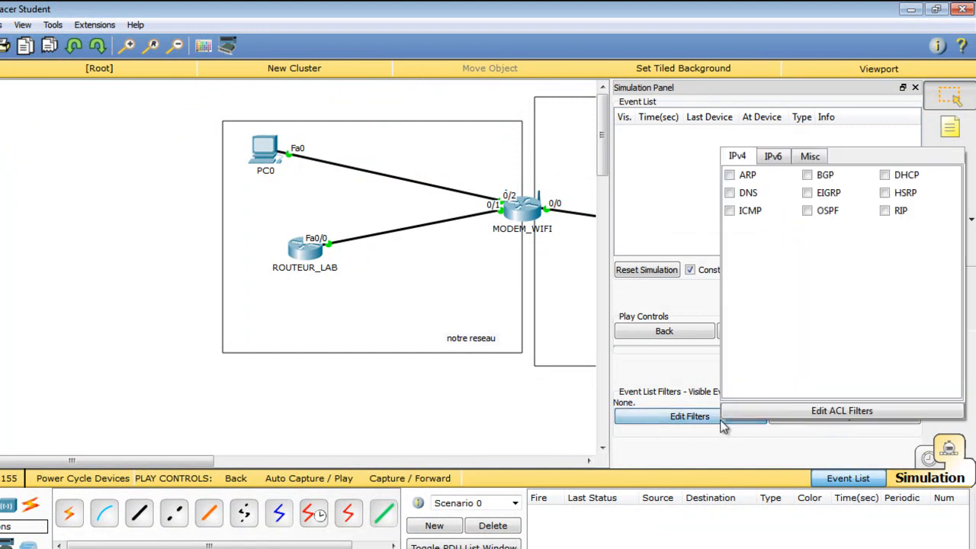
click(808, 157)
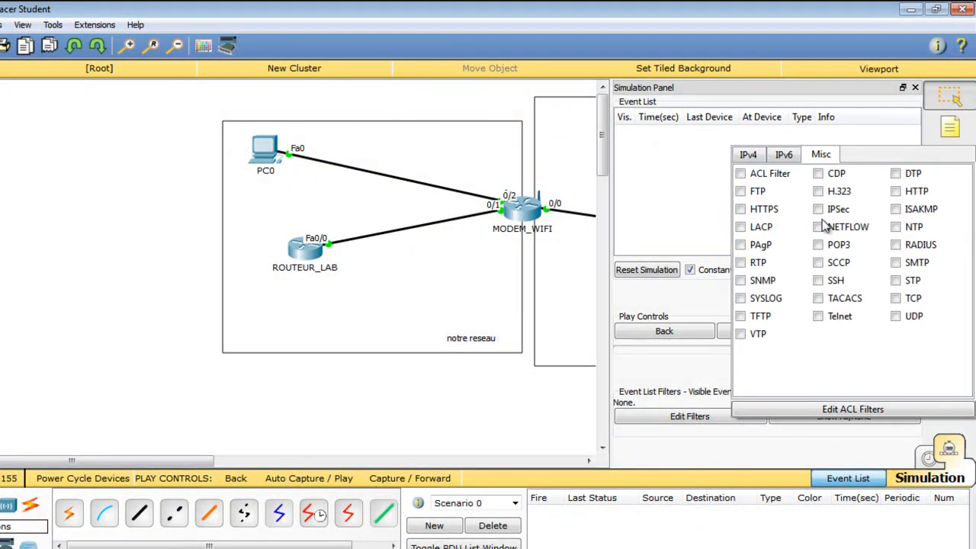
click(818, 317)
click(818, 478)
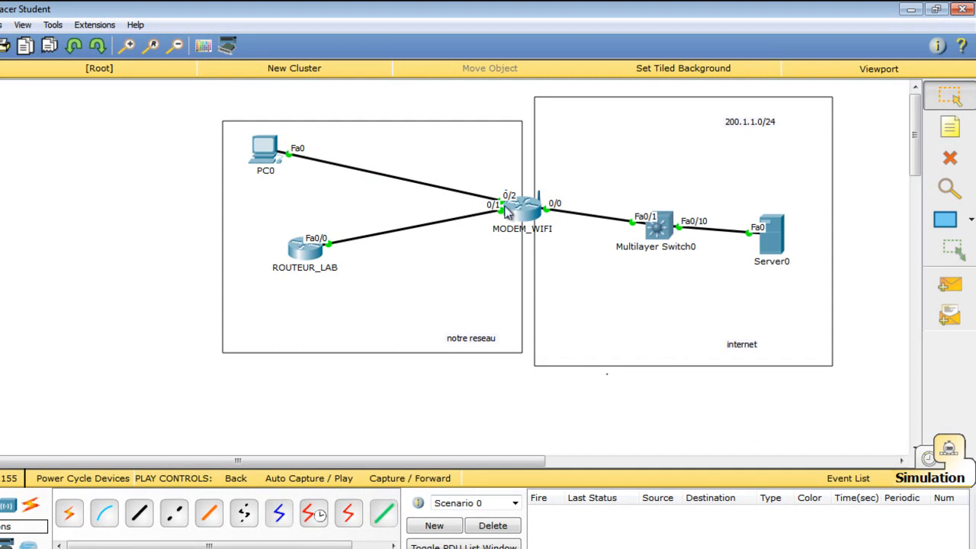
click(772, 235)
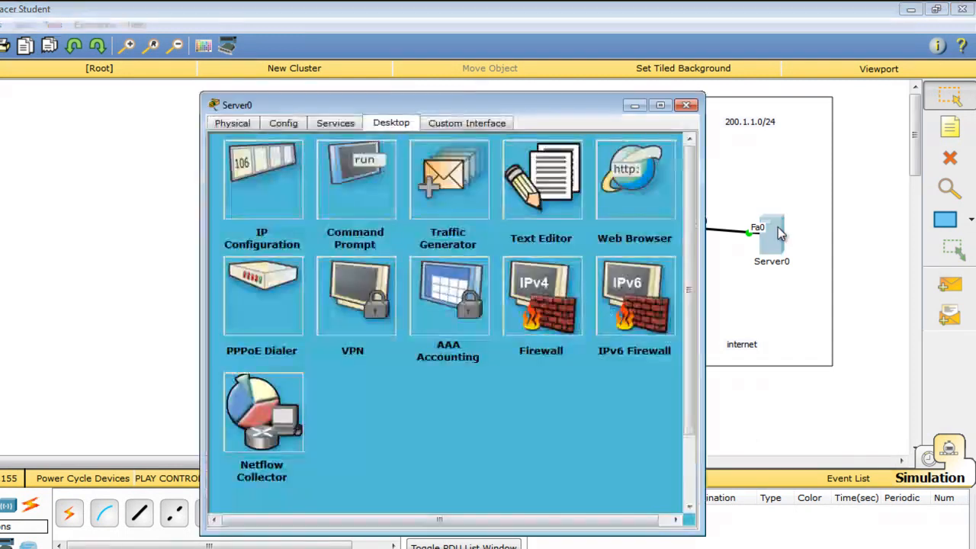
click(367, 167)
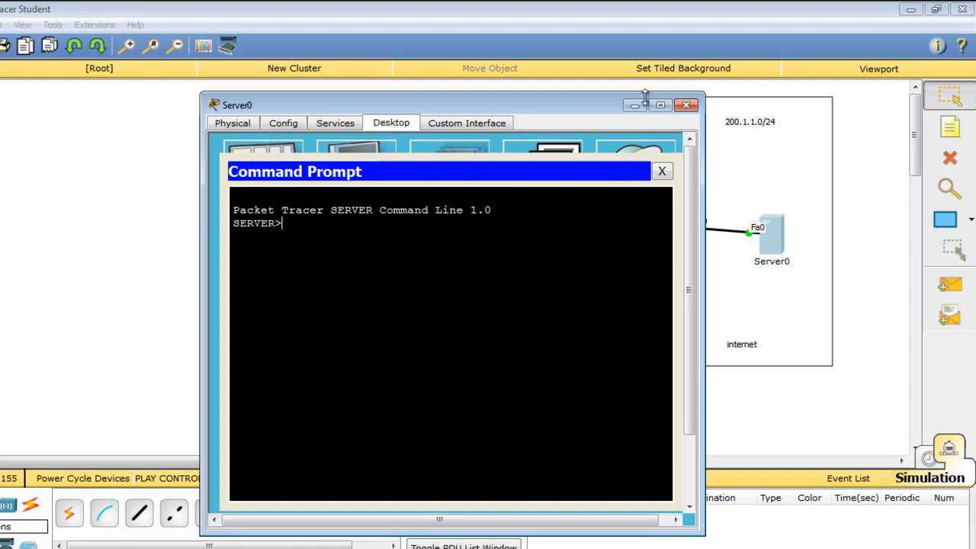
click(688, 107)
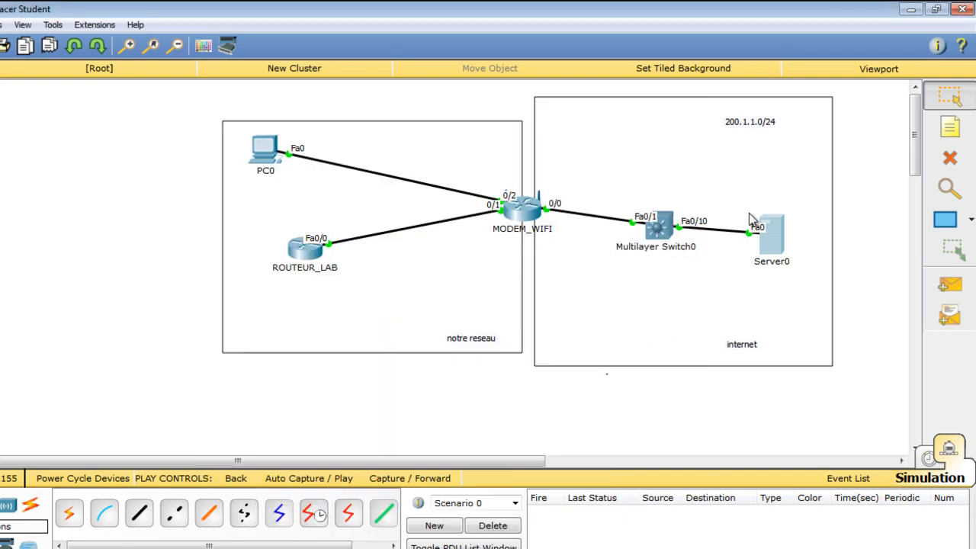
- Return to realtime mode and open the single port forwarding settings of MODEM_WIFI
click(926, 457)
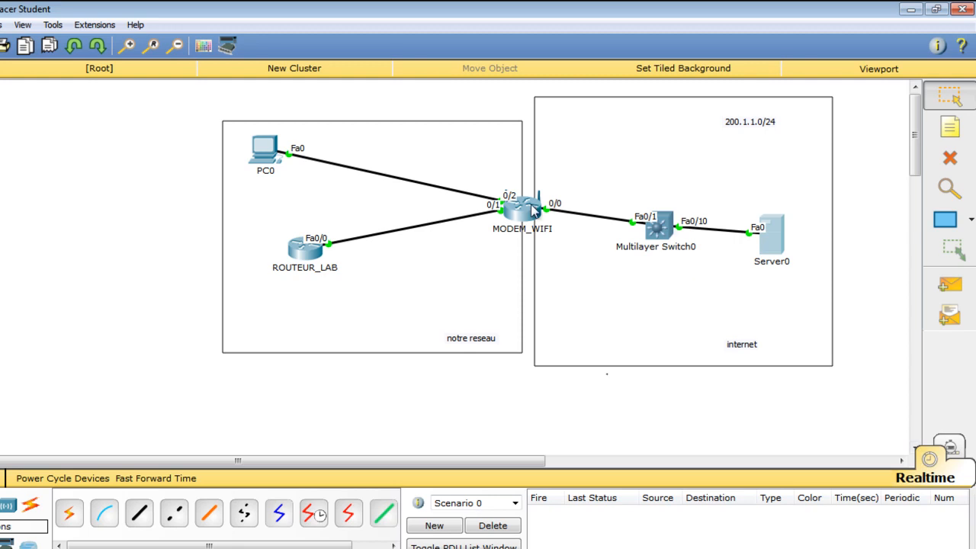
click(531, 212)
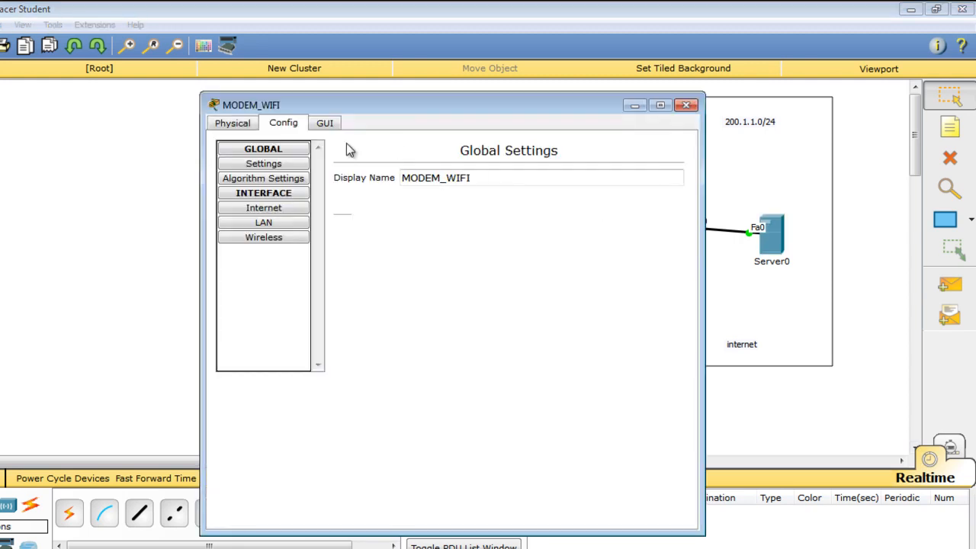
click(327, 126)
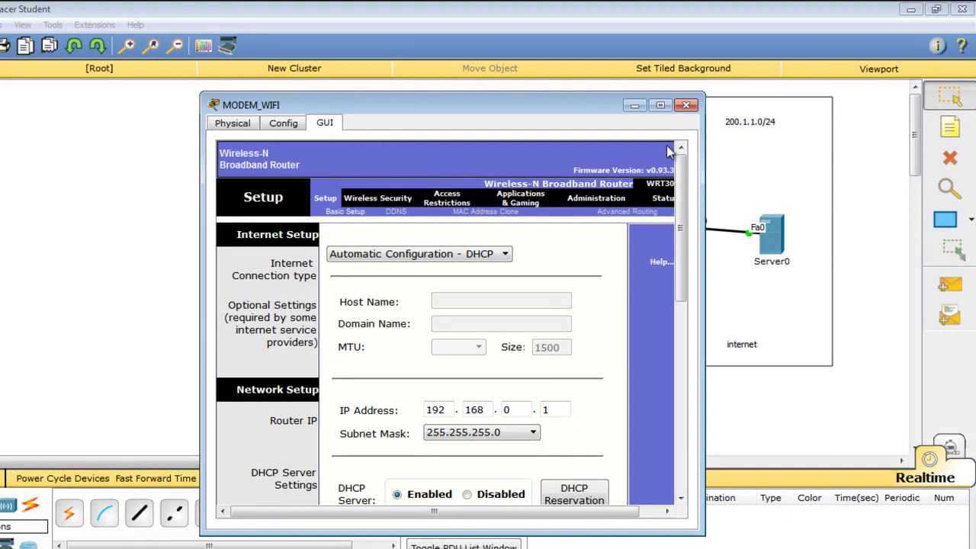
drag(703, 177, 767, 177)
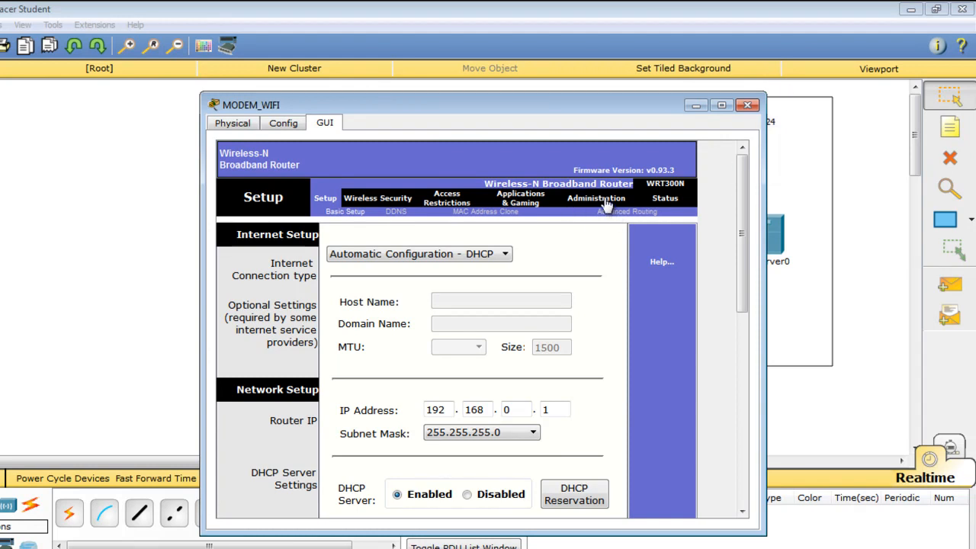
click(533, 200)
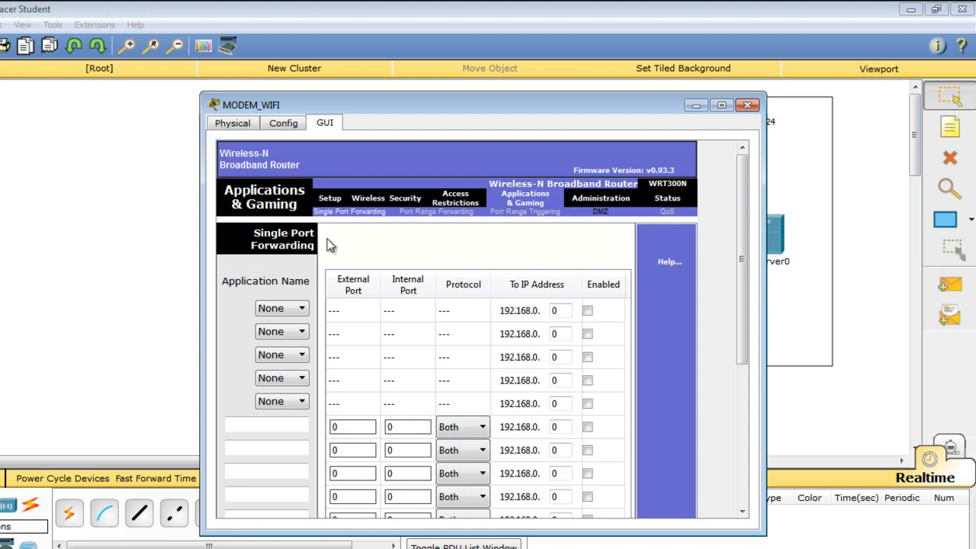
- In the first custom port forwarding row, set external and internal ports to 23 and keep the protocol at Both
click(425, 428)
click(559, 426)
key(BackSpace)
click(353, 432)
text(23)
click(449, 429)
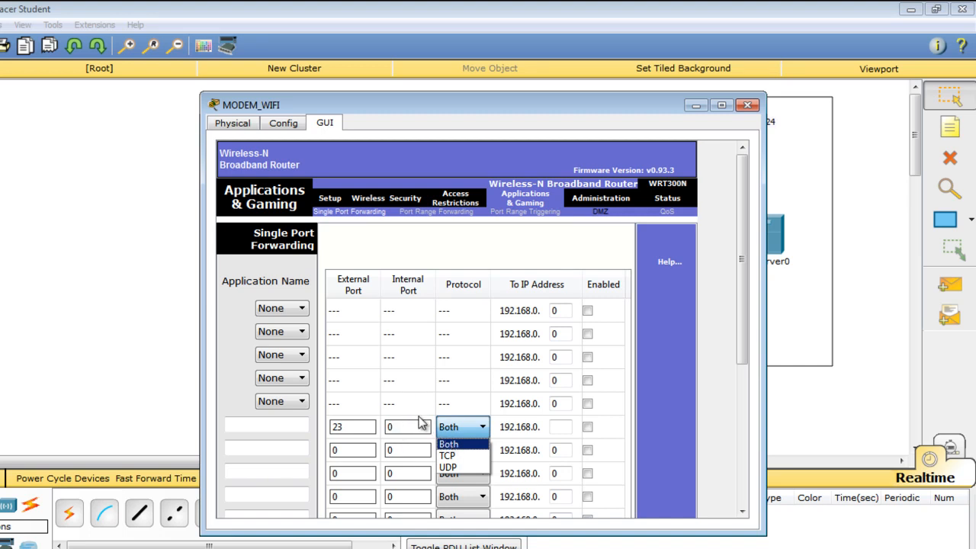
click(443, 432)
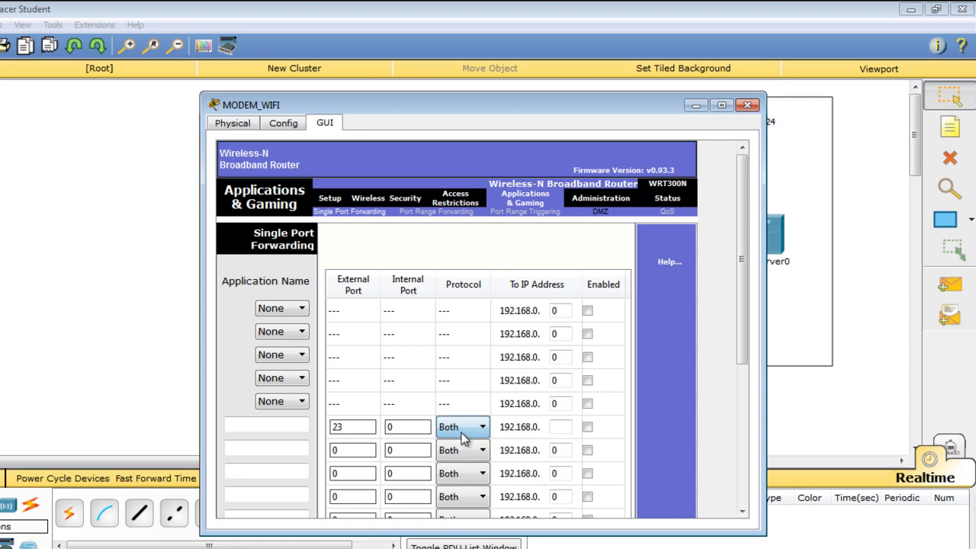
click(418, 427)
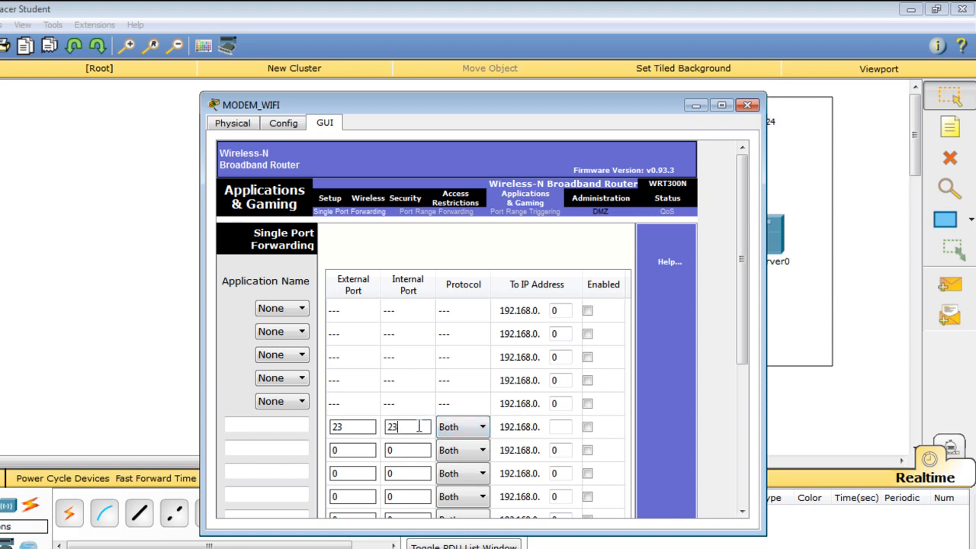
- Direct the port 23 forwarding rule to 192.168.0.100, enable it, and save MODEM_WIFI's settings
click(568, 427)
click(588, 427)
drag(744, 257, 758, 447)
click(471, 503)
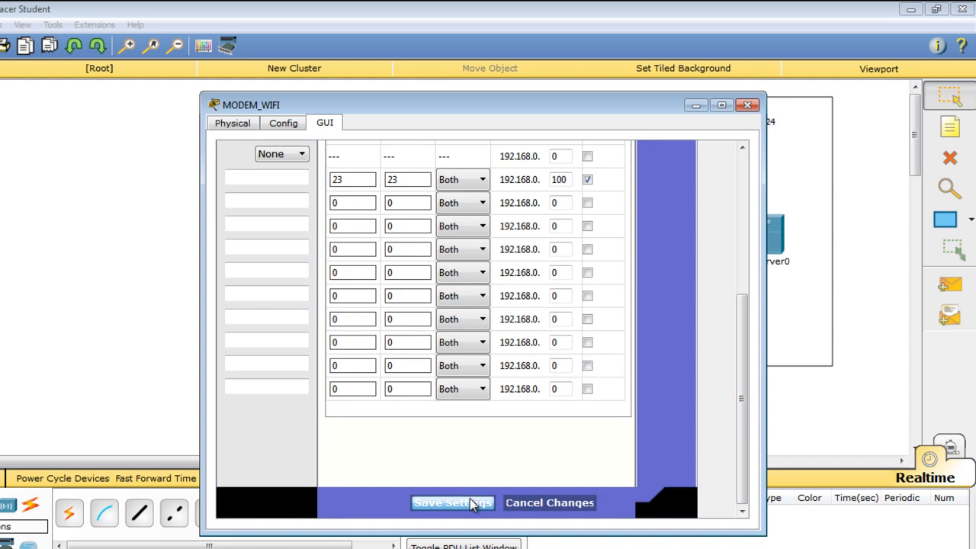
click(474, 505)
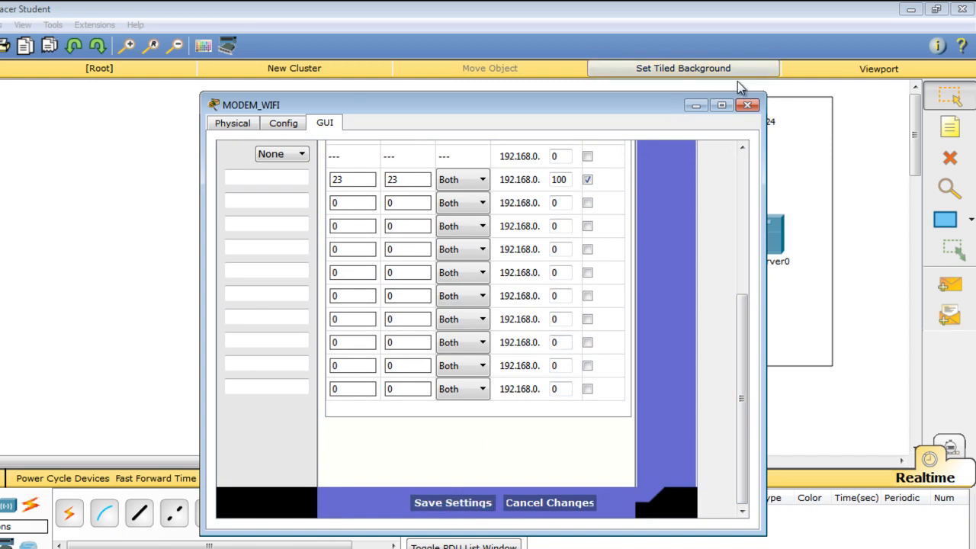
click(746, 106)
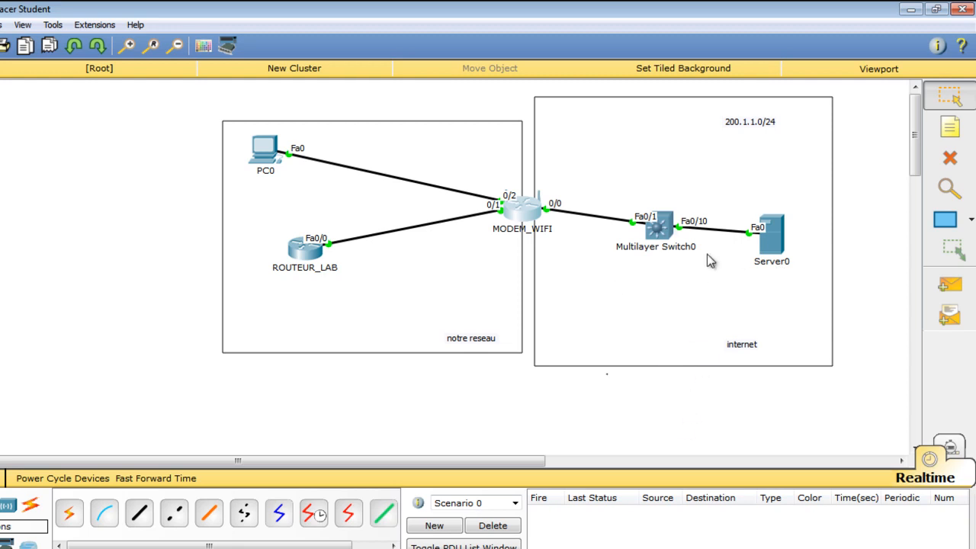
- Switch back to simulation mode, check the Telnet event filter, and hide the event list
click(951, 449)
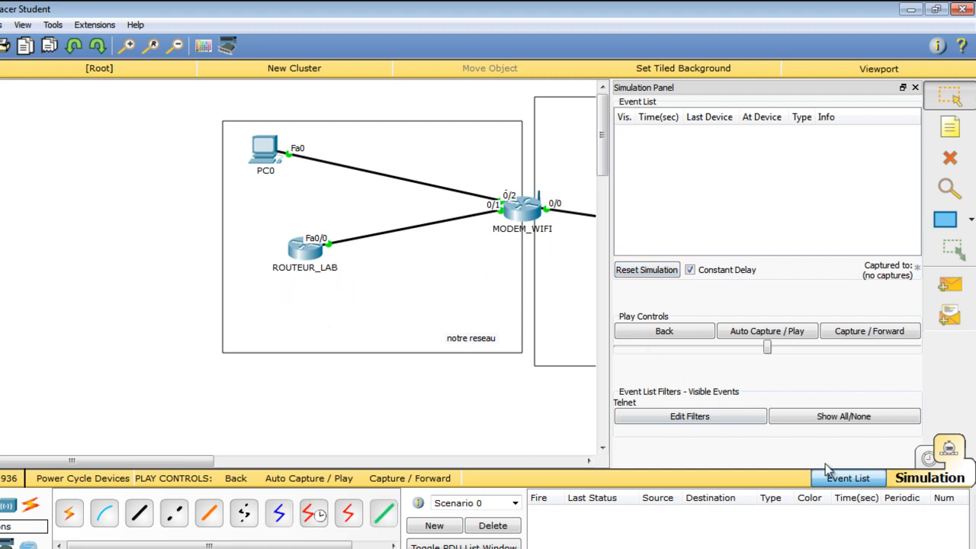
click(732, 418)
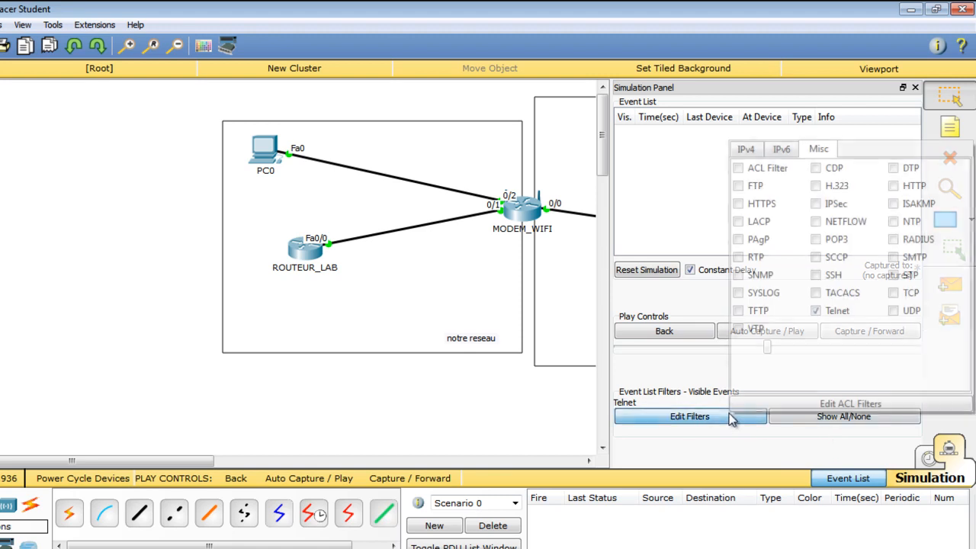
click(861, 480)
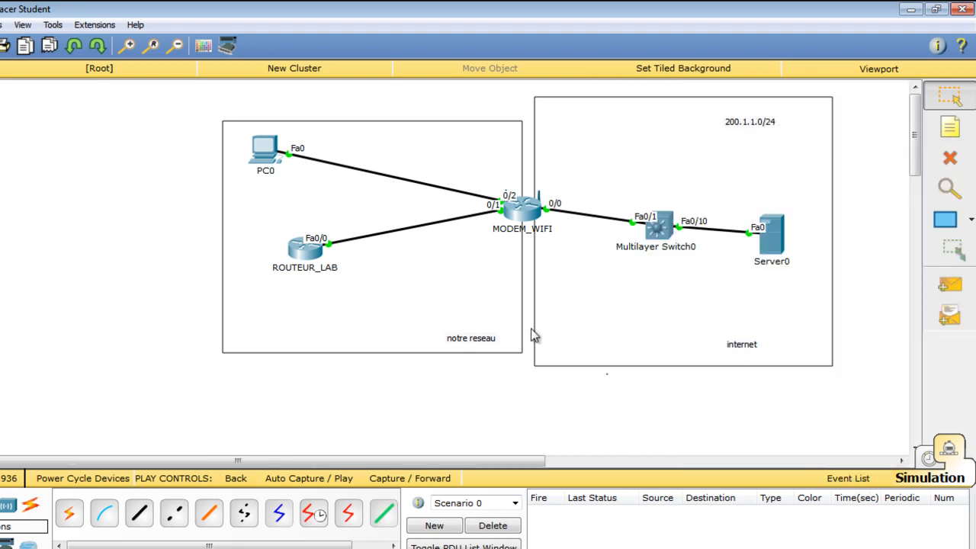
- Start a telnet connection to 192.168.0.100 from Server0's command prompt
click(771, 235)
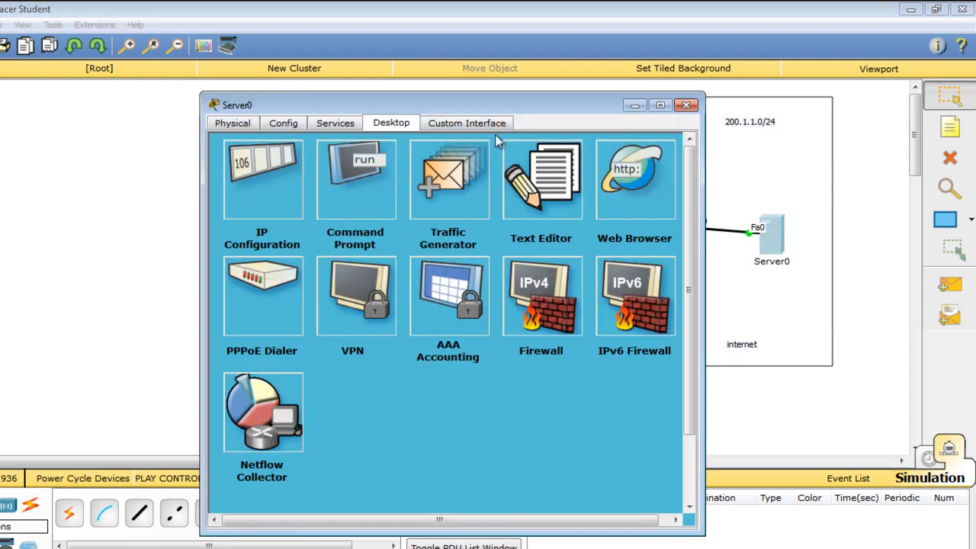
click(360, 192)
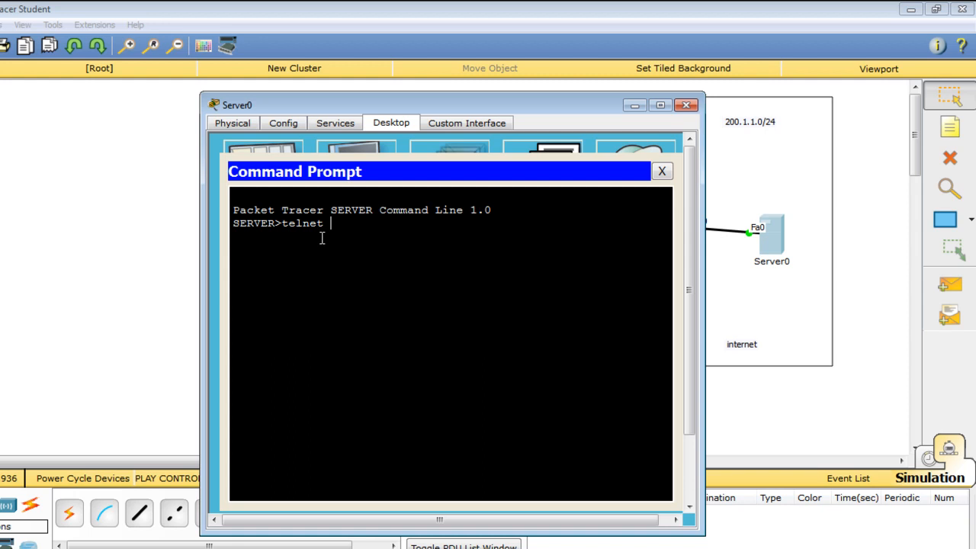
text(92.168.0.100)
key(Return)
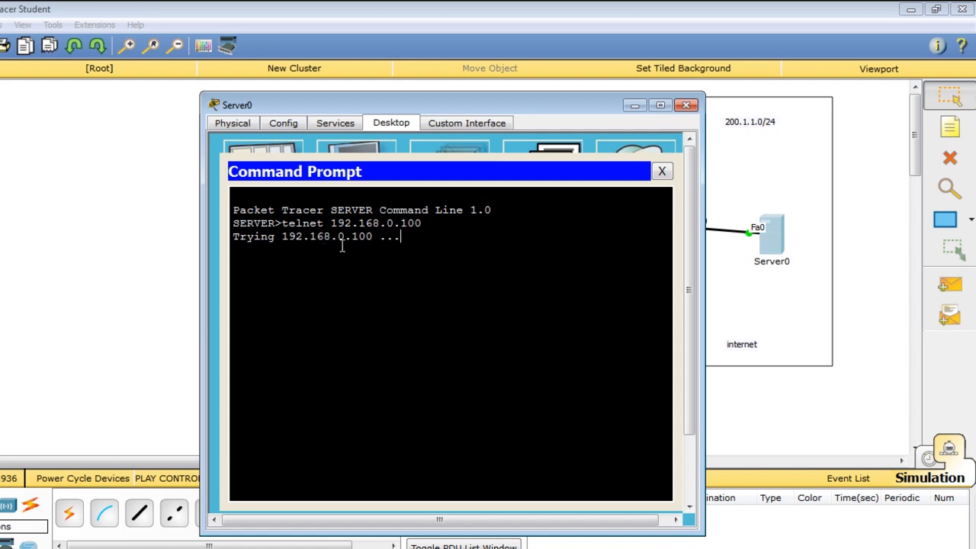
- Minimize Server0's window and advance the simulation to follow the telnet traffic
click(635, 106)
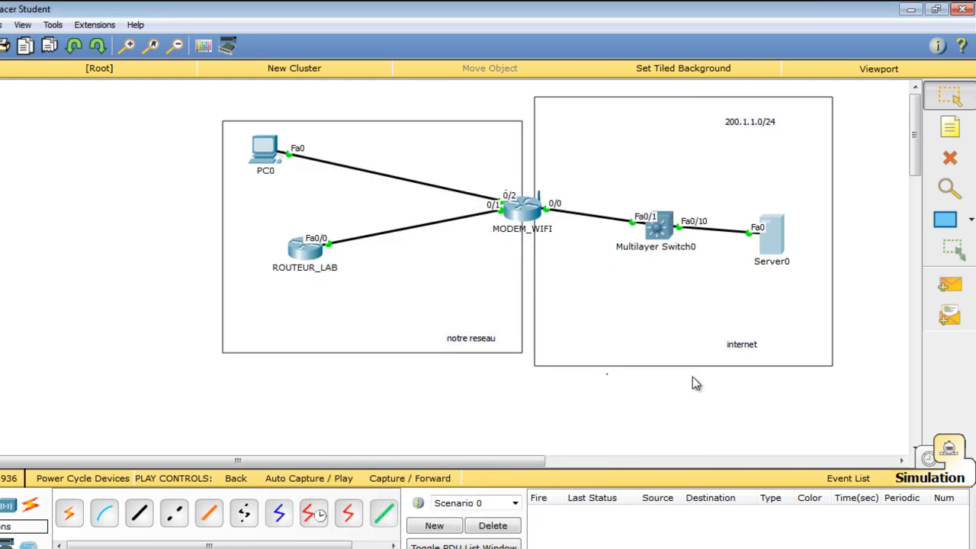
click(433, 482)
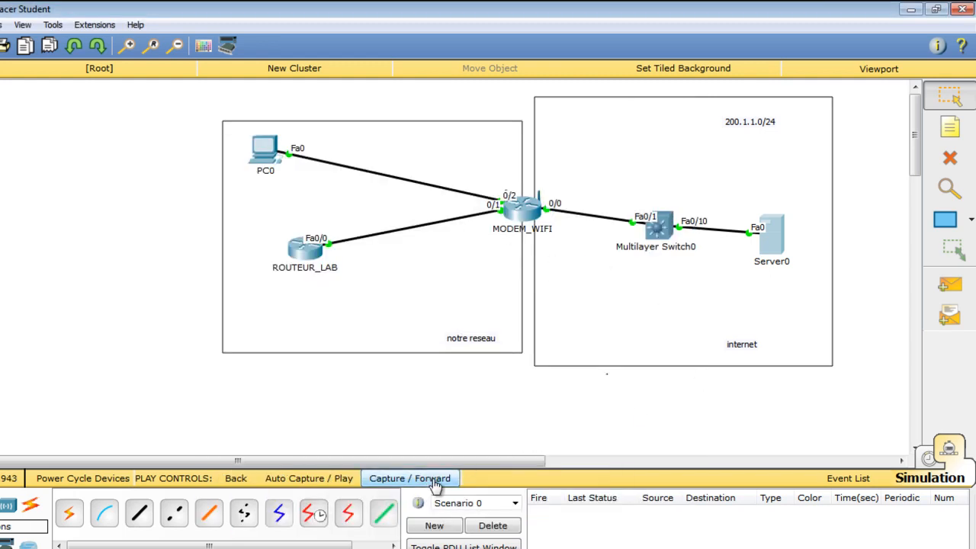
click(435, 482)
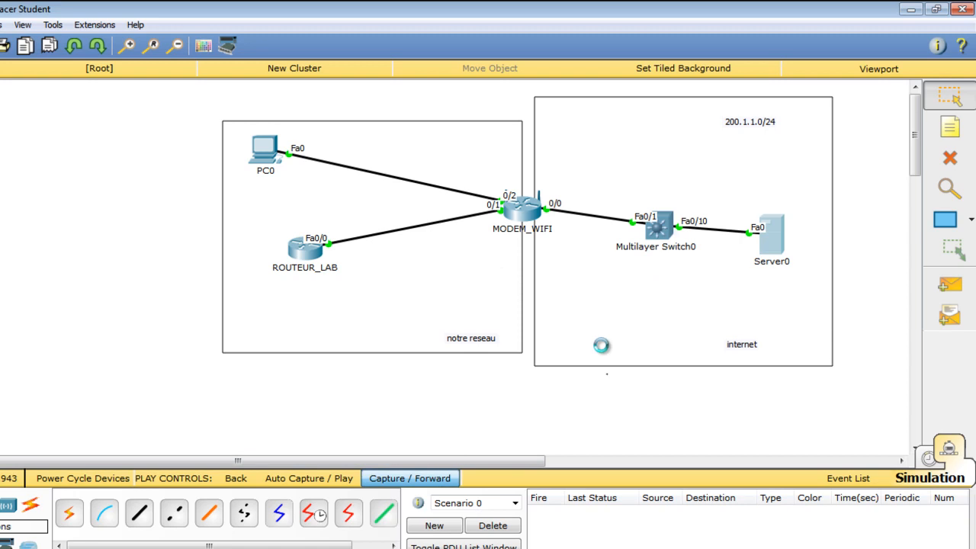
click(772, 238)
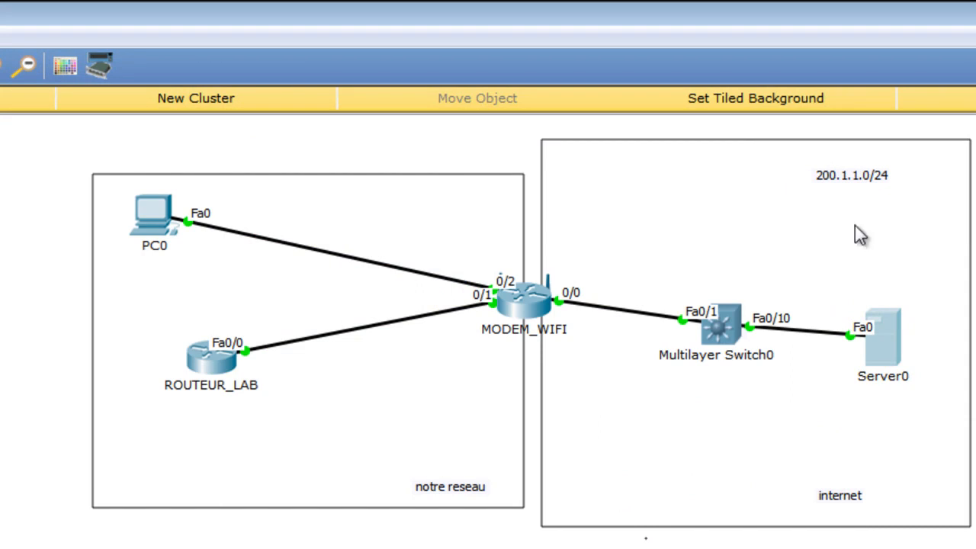
- Review the telnet and ping attempts to 192.168.0.100 in Server0's command prompt, and inspect MODEM_WIFI's interface addresses
click(884, 348)
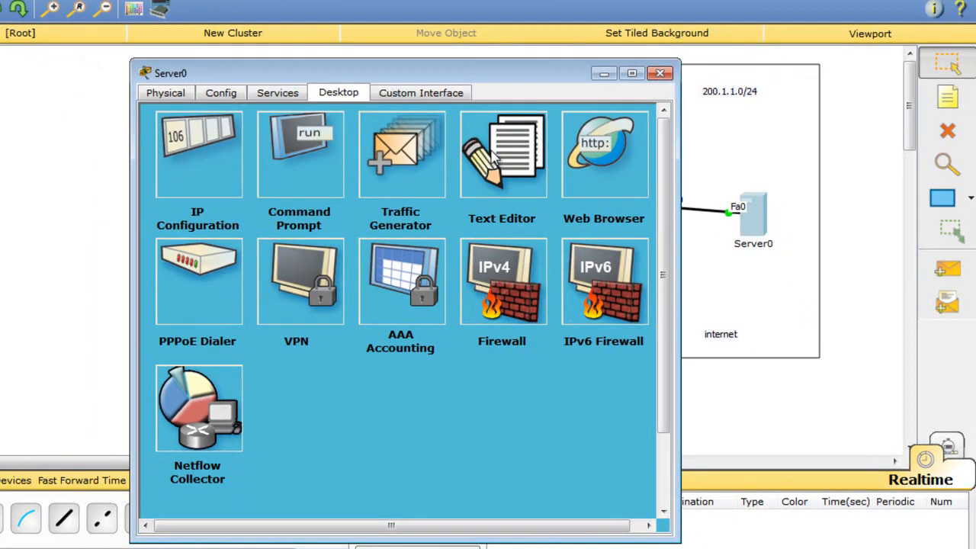
click(309, 164)
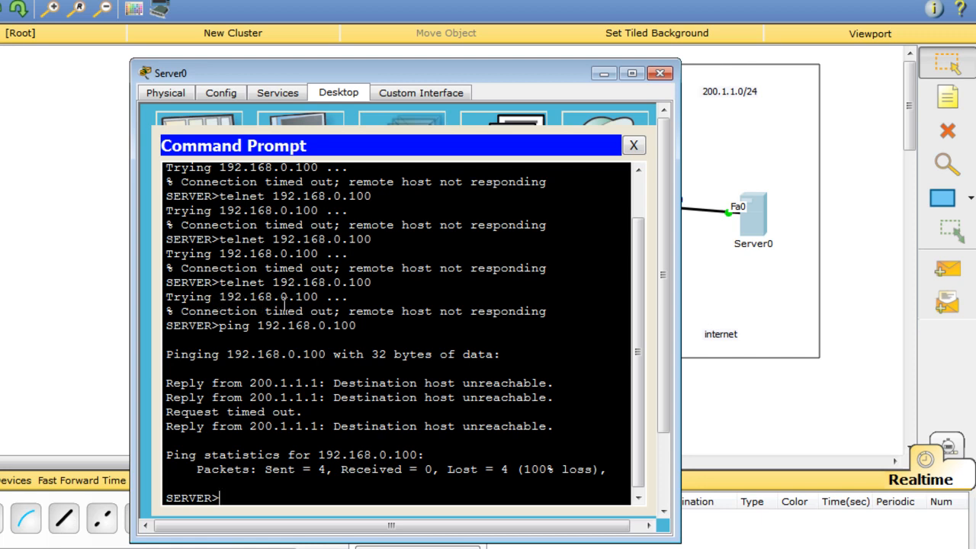
click(659, 74)
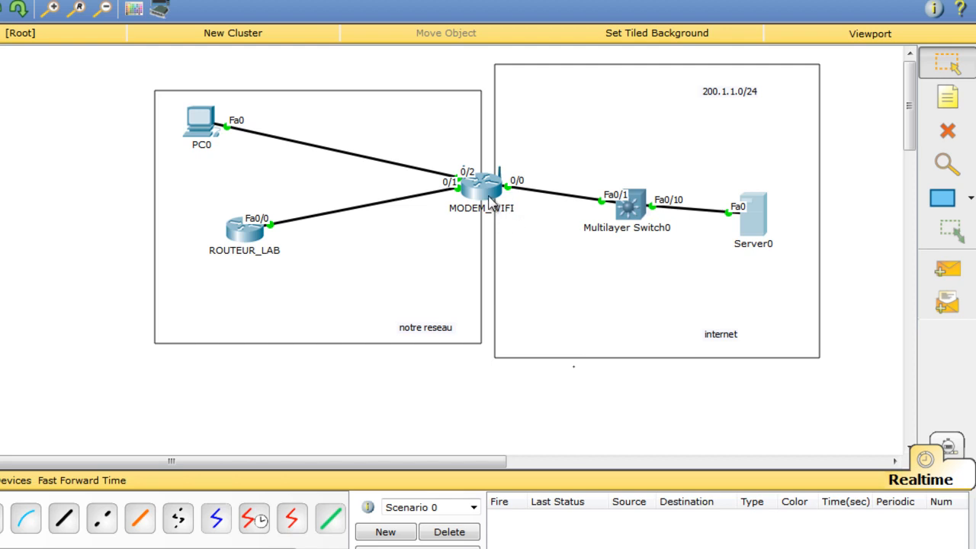
mouse_move(500, 196)
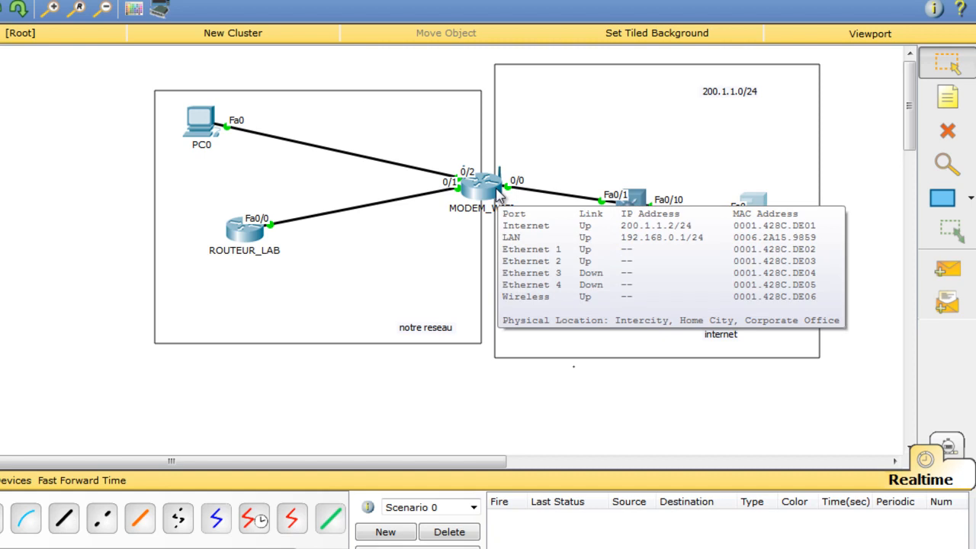
- Open the command prompt on Server0, then minimize its window
click(753, 227)
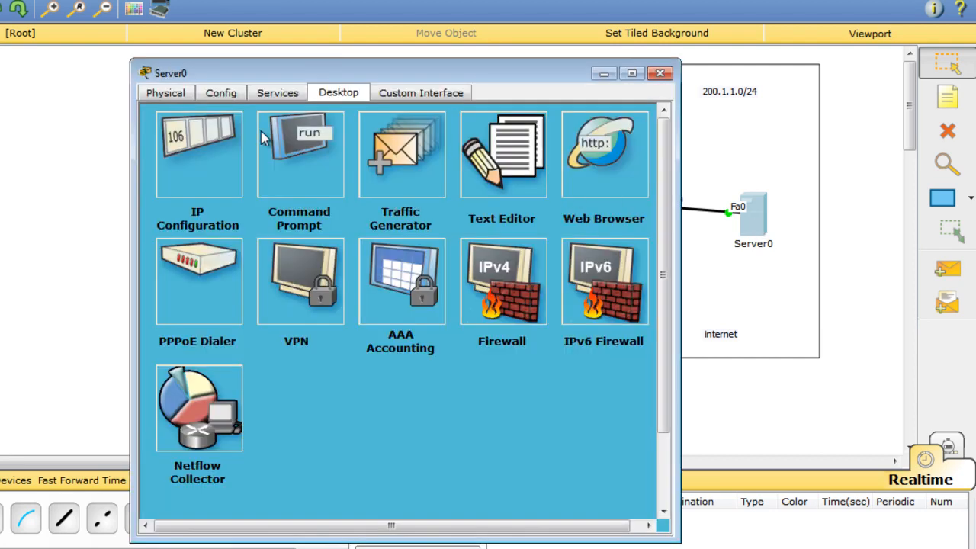
click(311, 171)
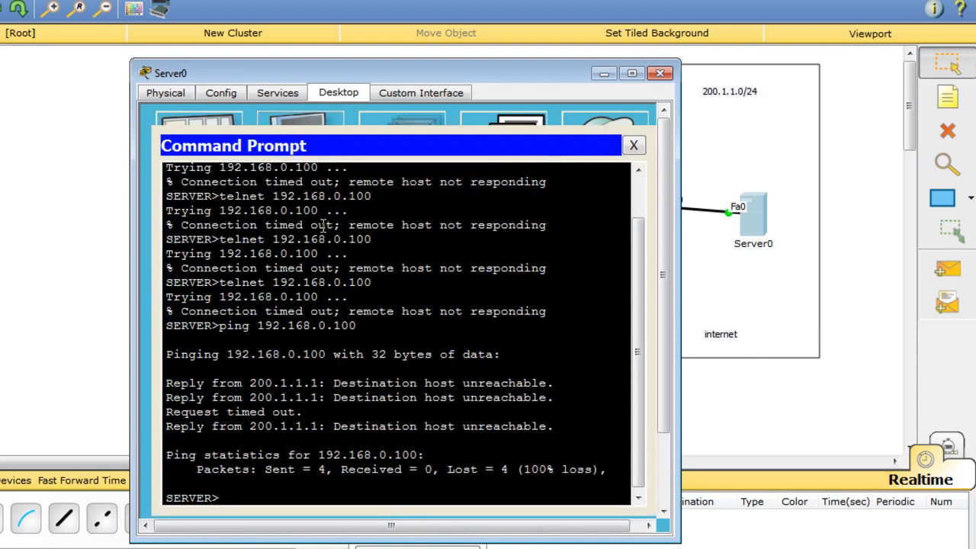
click(717, 395)
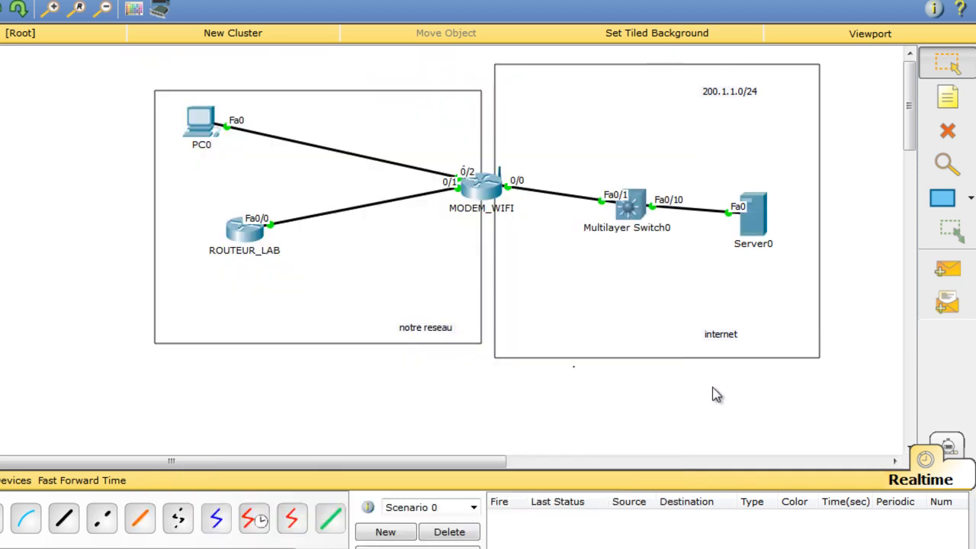
- Switch to simulation mode, check that the Telnet event filter is set, and hide the event list
click(948, 447)
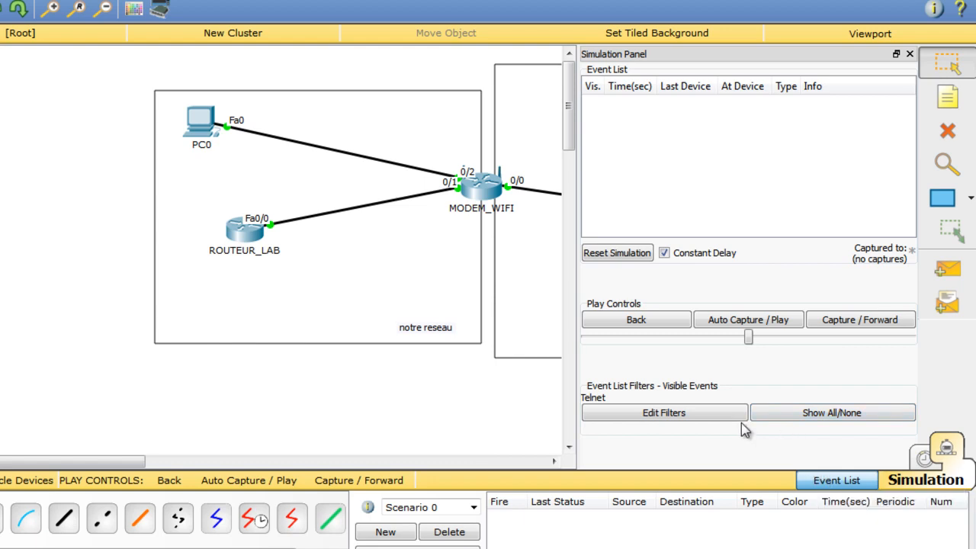
click(717, 424)
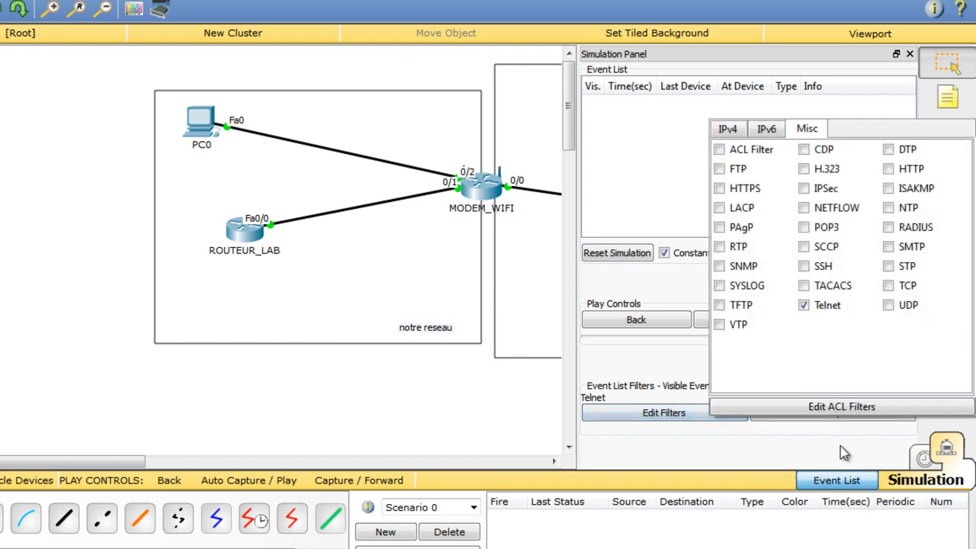
click(826, 484)
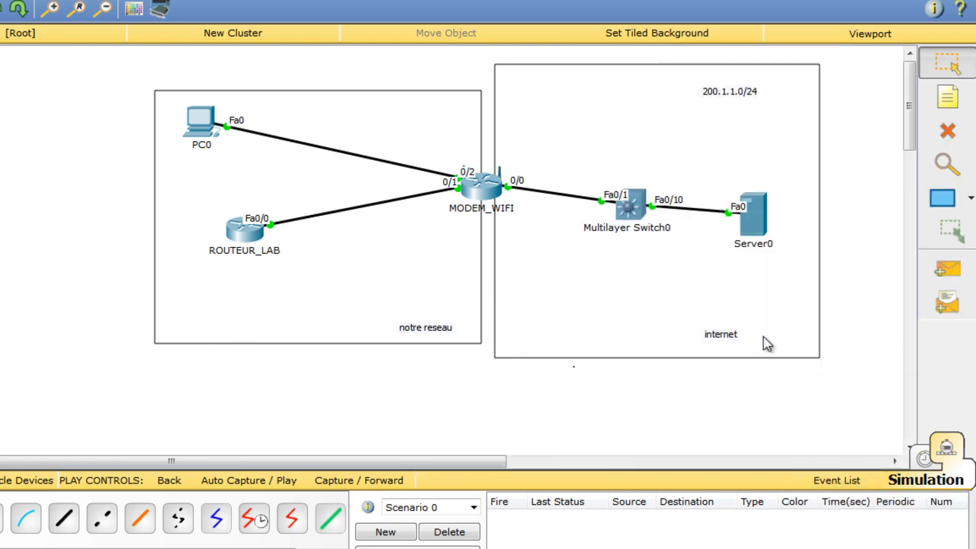
- Start a telnet connection to MODEM_WIFI's public address 200.1.1.2 from Server0's command prompt
click(755, 217)
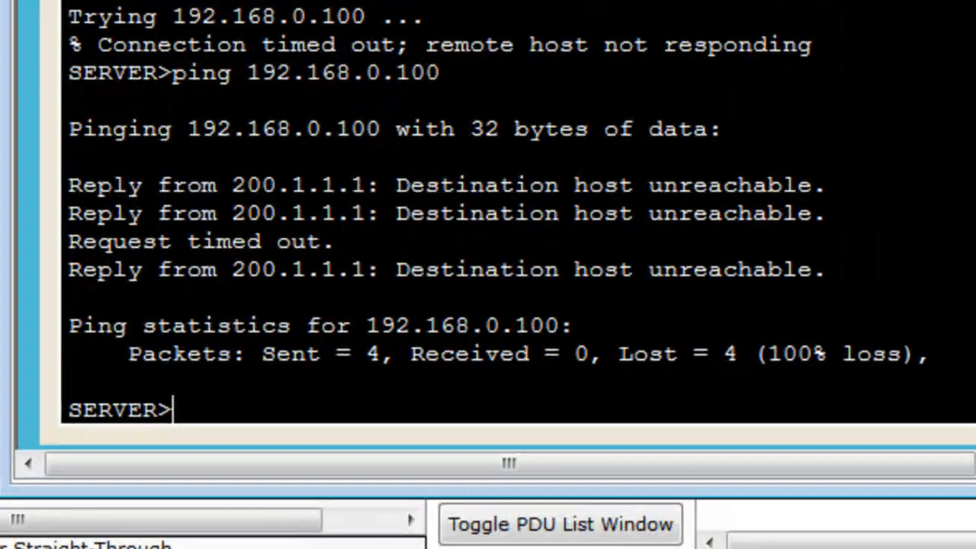
drag(321, 0, 409, 0)
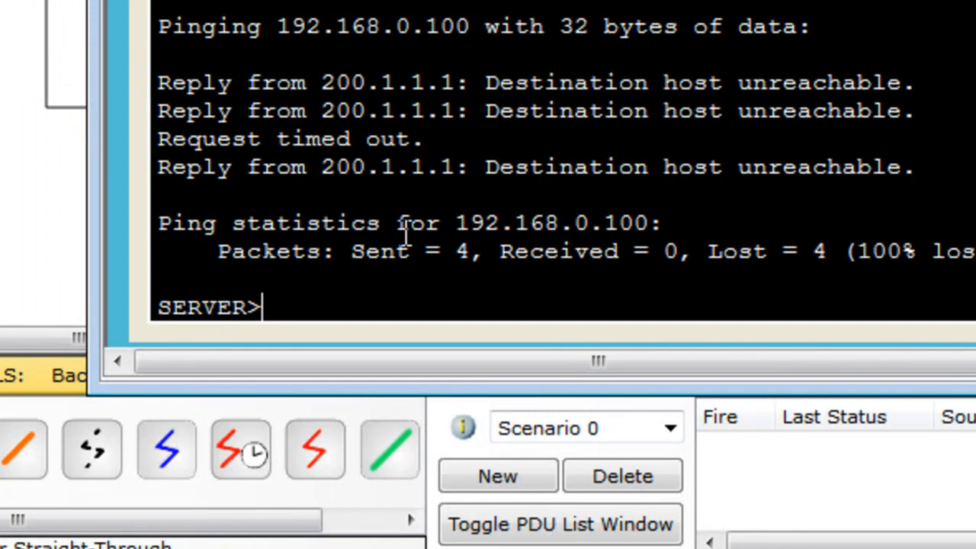
text(tel)
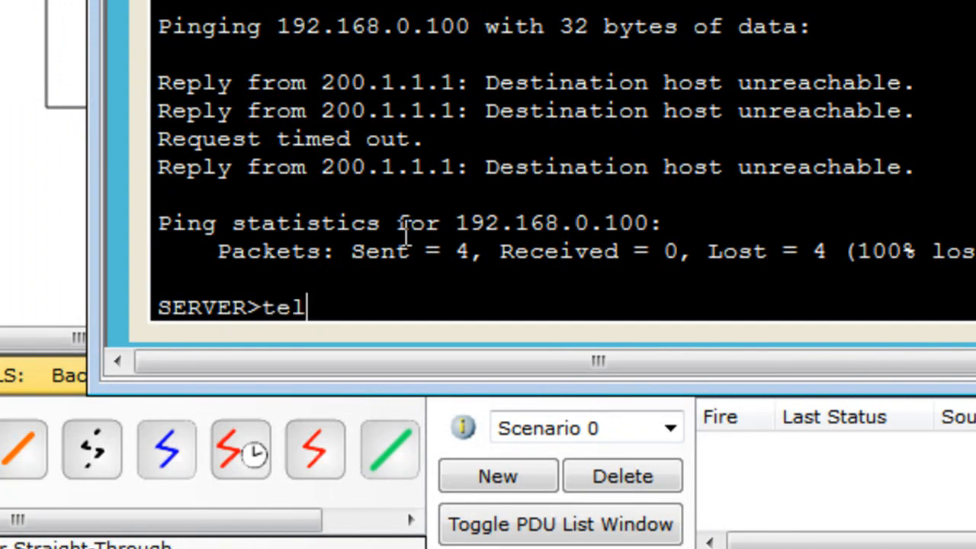
text(net)
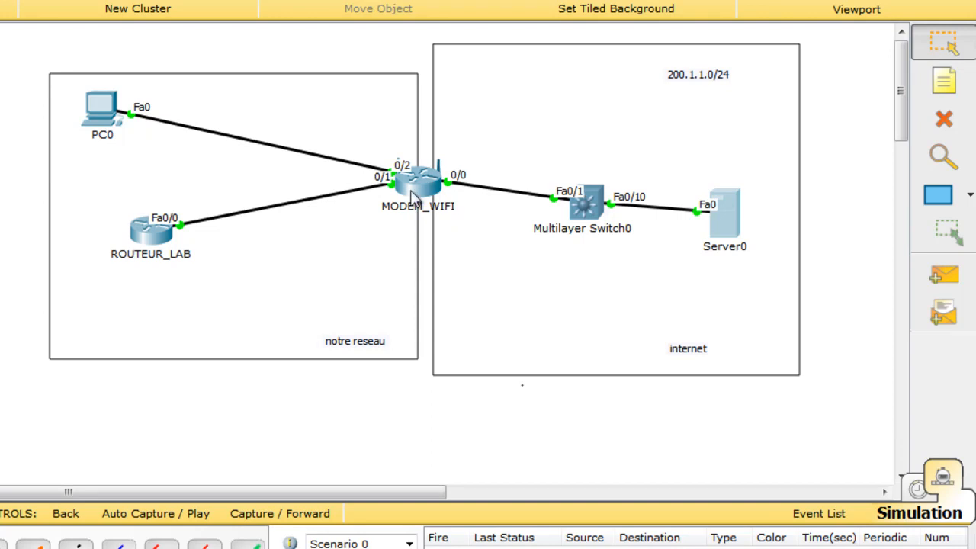
click(730, 240)
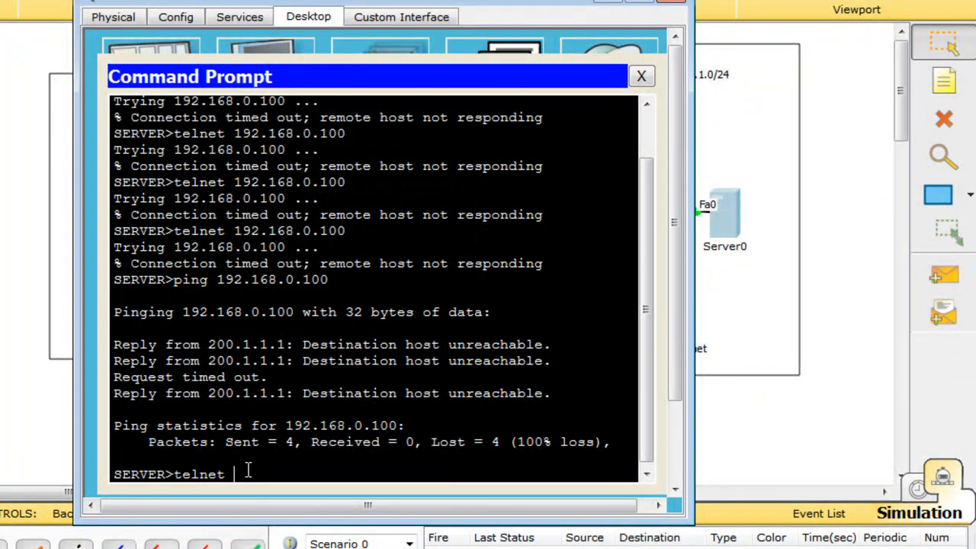
text(200.1.1.2)
key(Return)
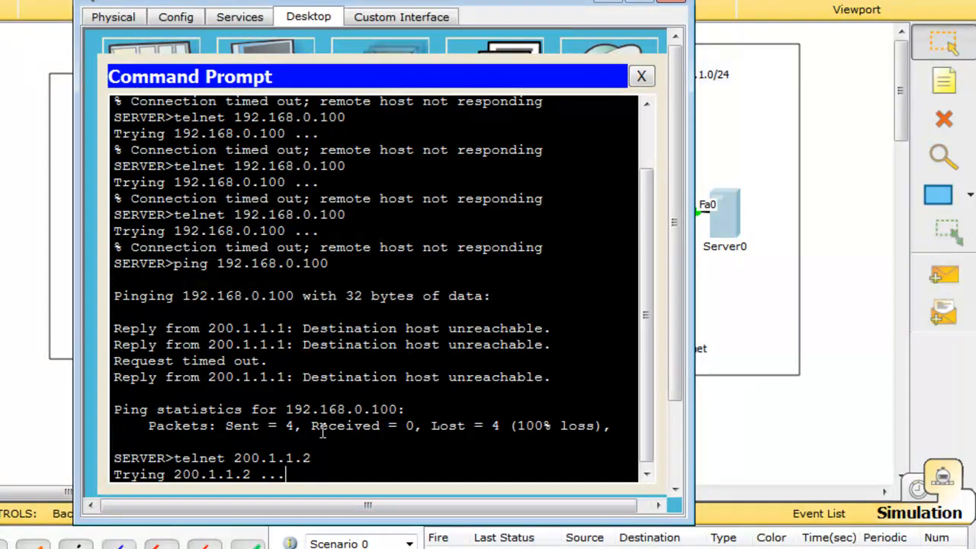
- Advance the simulation with Server0's window minimized, and inspect the telnet packet's layers and outbound PDU details at MODEM_WIFI
click(606, 6)
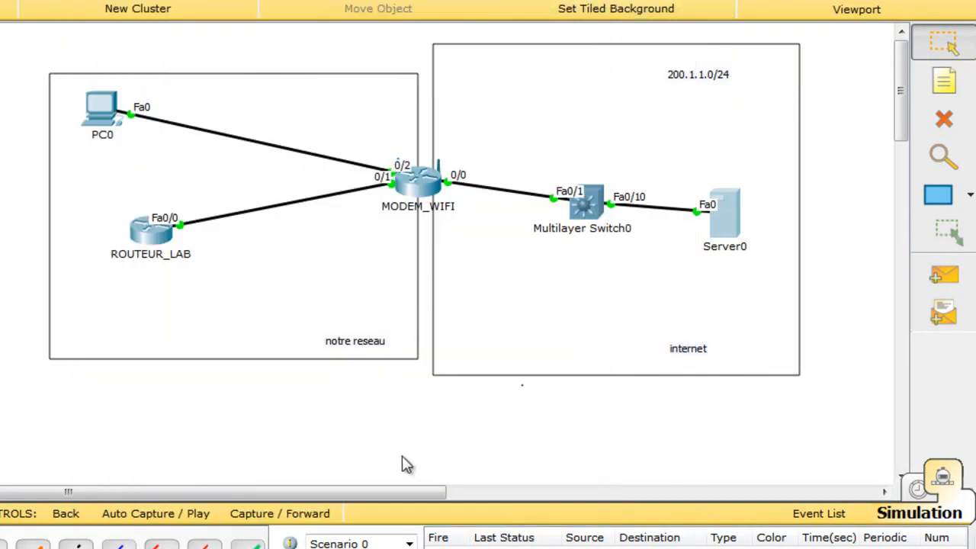
click(321, 511)
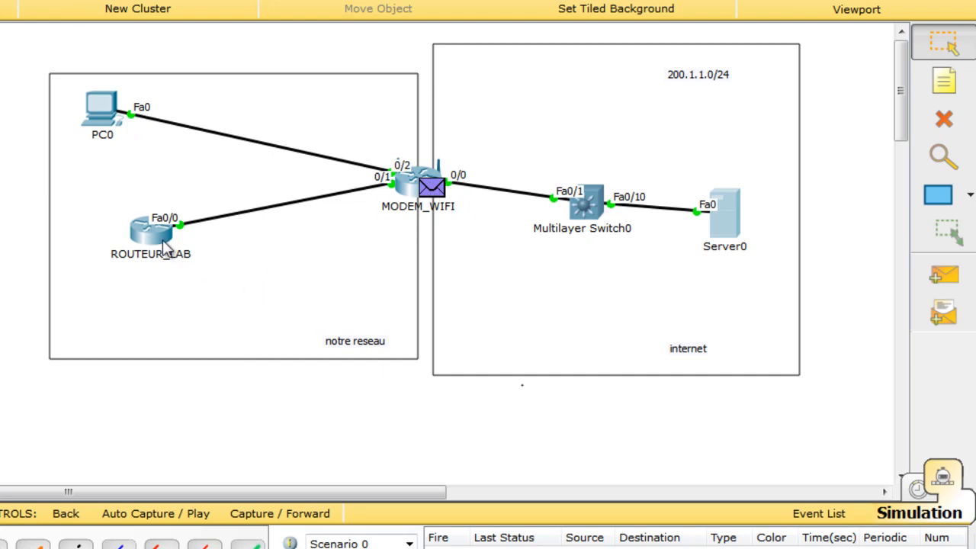
click(428, 191)
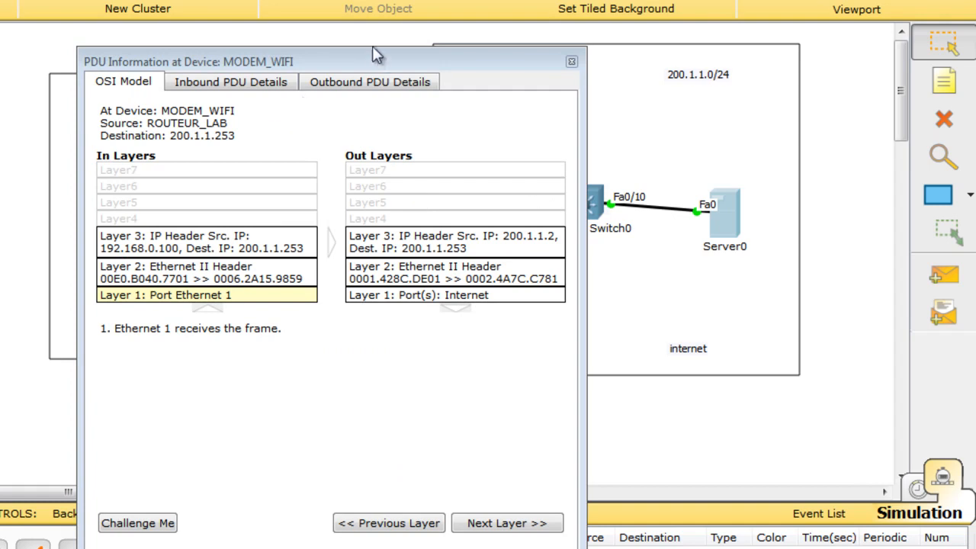
click(376, 74)
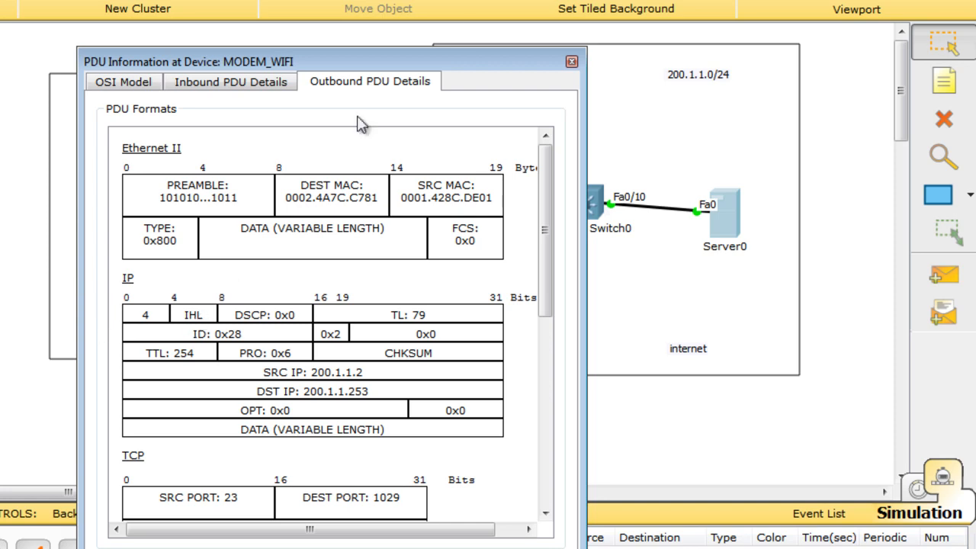
click(572, 63)
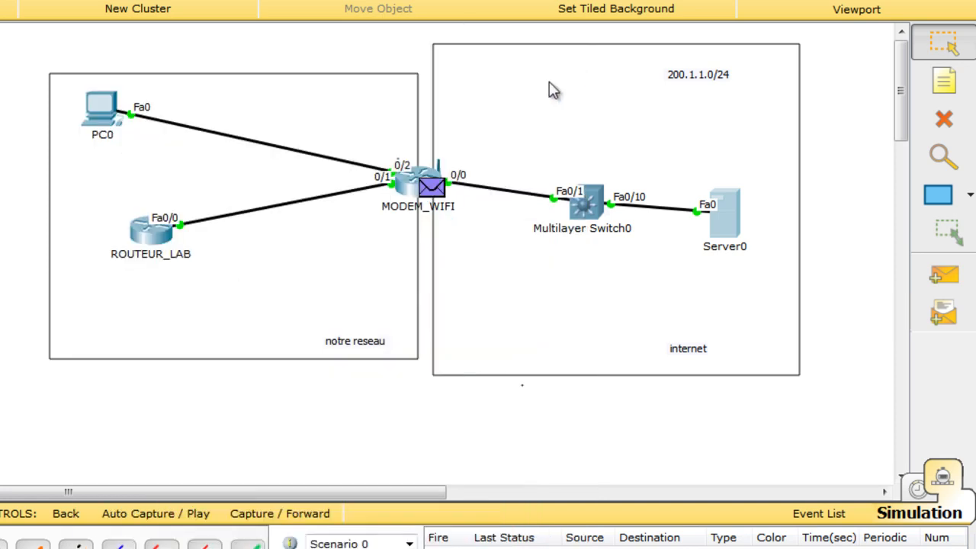
- Advance the telnet packet to Server0 and inspect its layers and inbound PDU details there
click(326, 515)
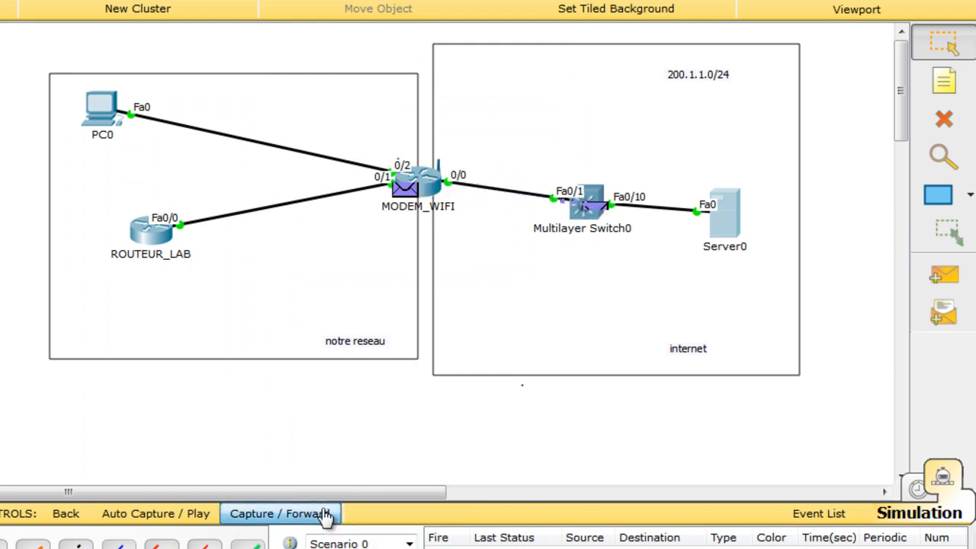
click(326, 514)
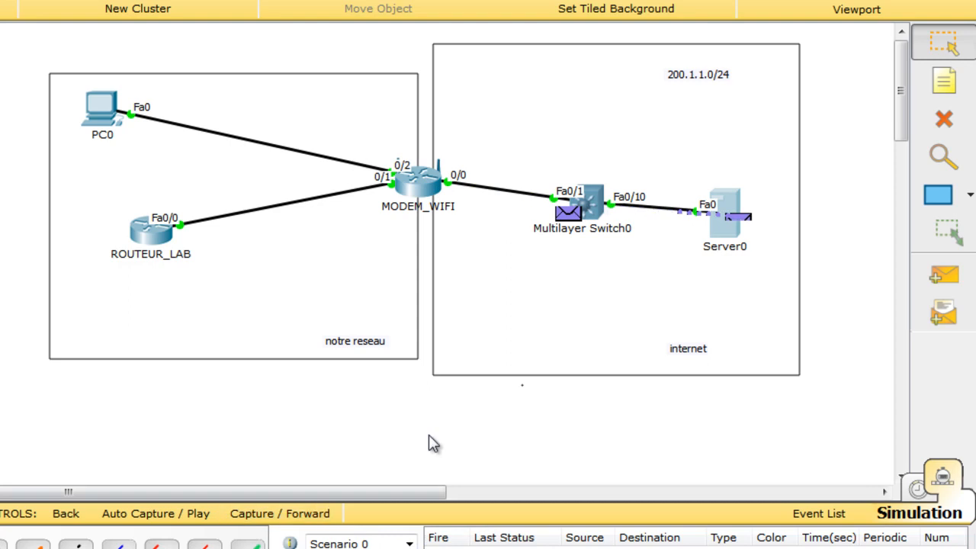
click(738, 227)
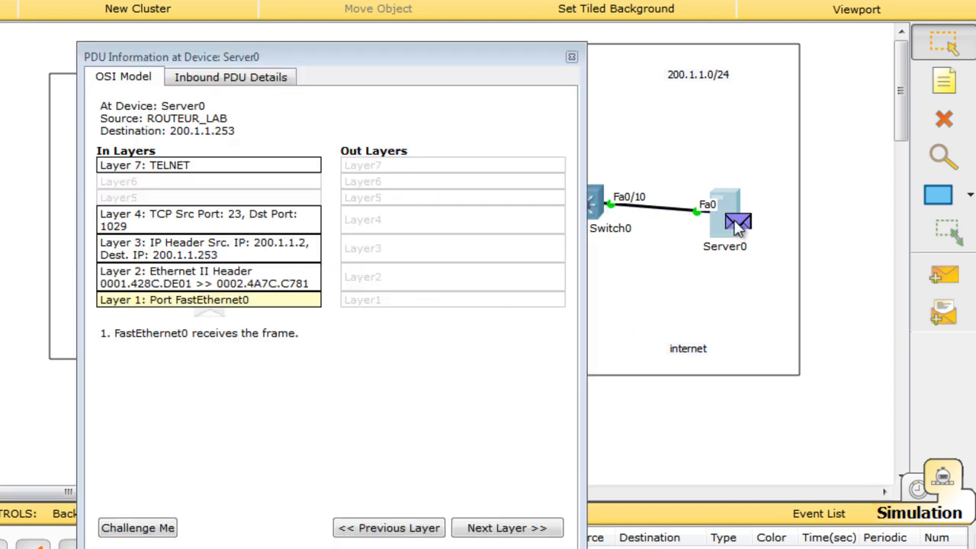
click(255, 76)
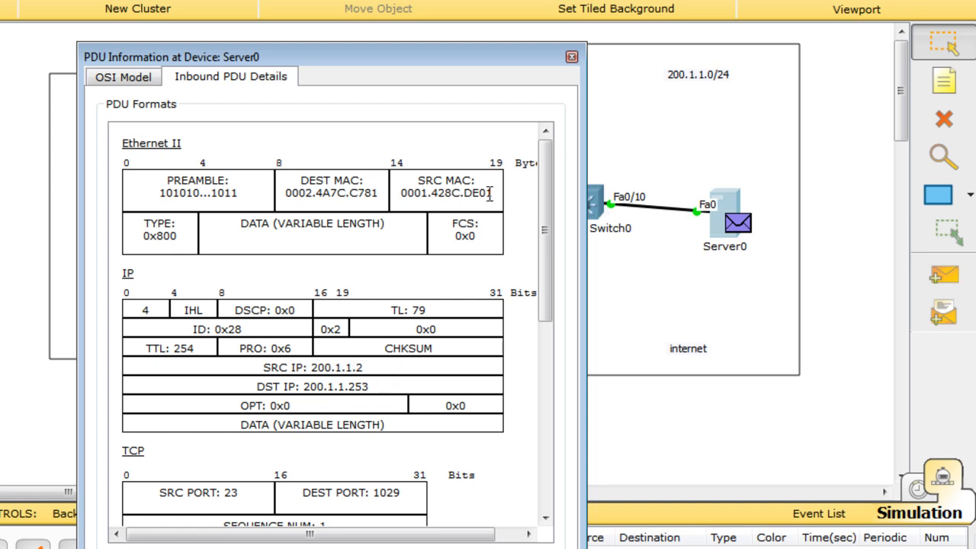
click(573, 58)
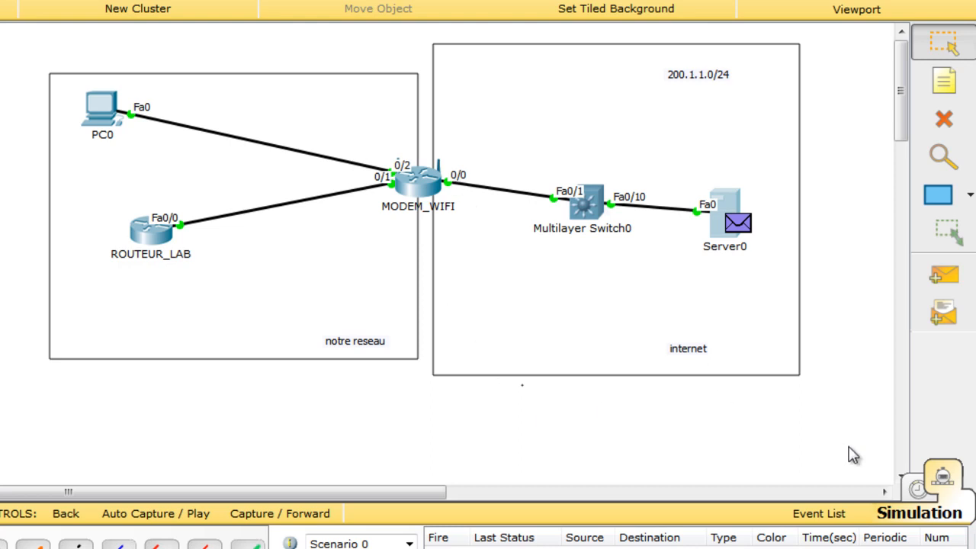
- Return to realtime mode and log in to the telnet session in Server0's command prompt with the access password
click(919, 488)
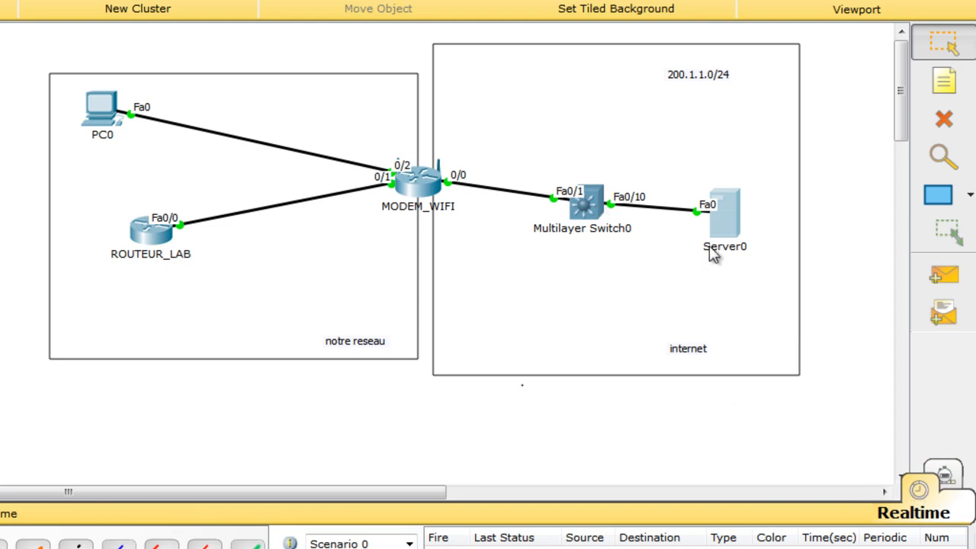
click(725, 222)
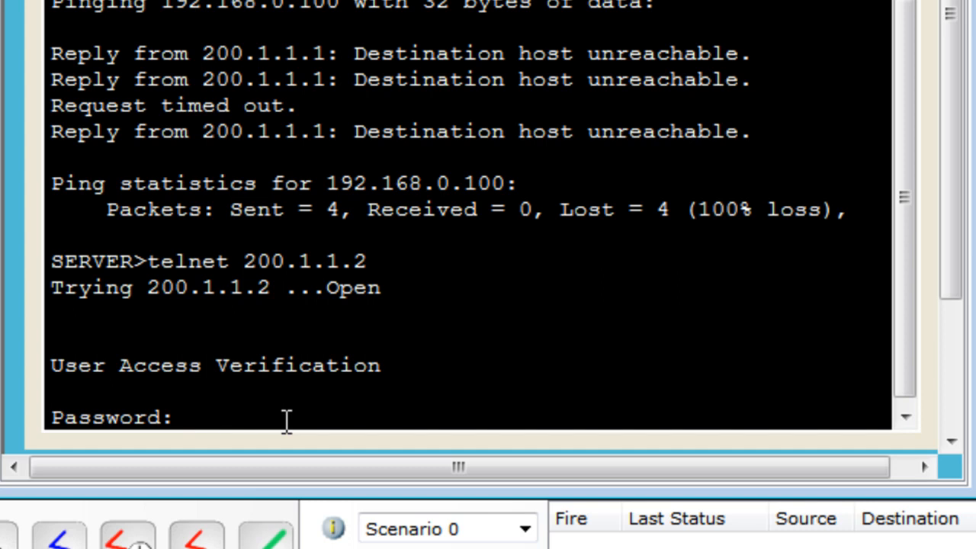
key(Return)
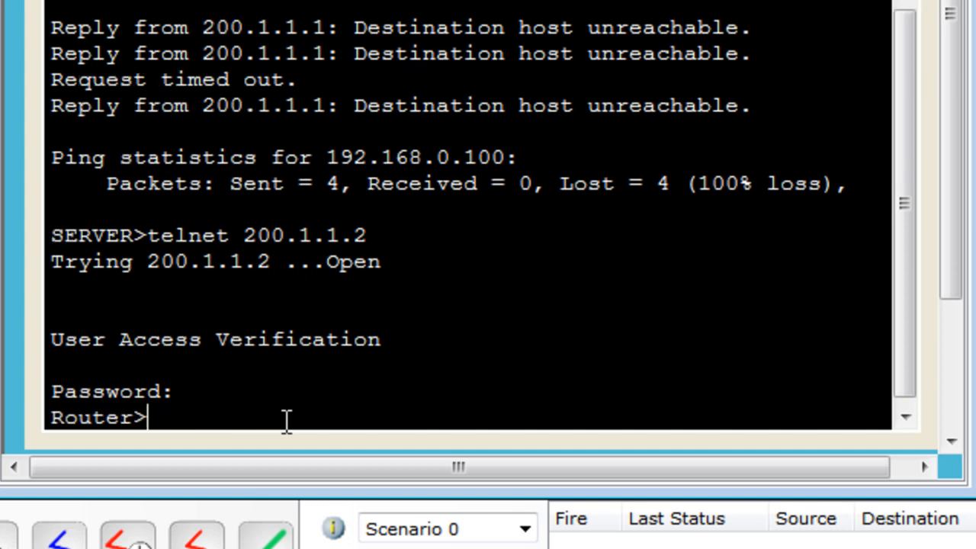
- Enter privileged mode on the remote router with the enable password, and open global configuration mode with conf t
text(en)
key(Return)
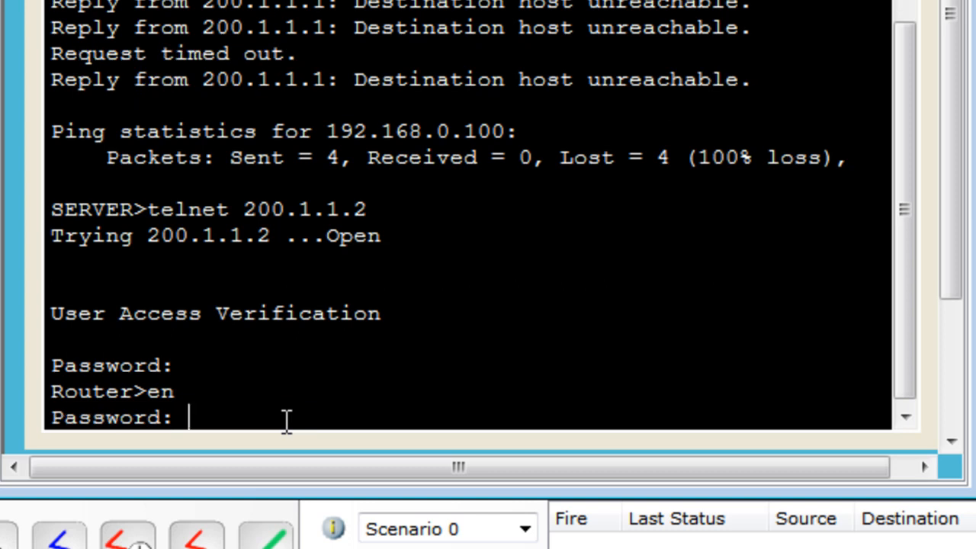
key(Return)
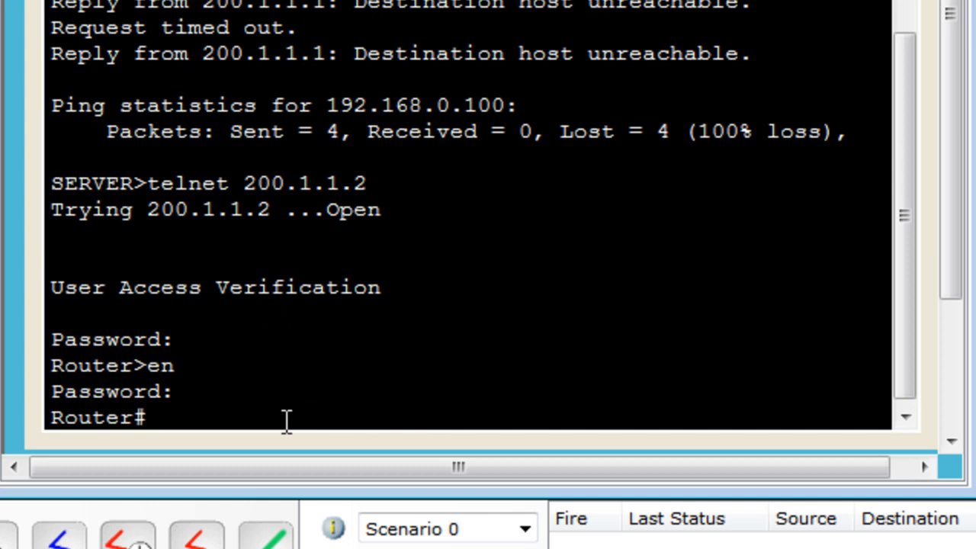
text(conf t)
key(Return)
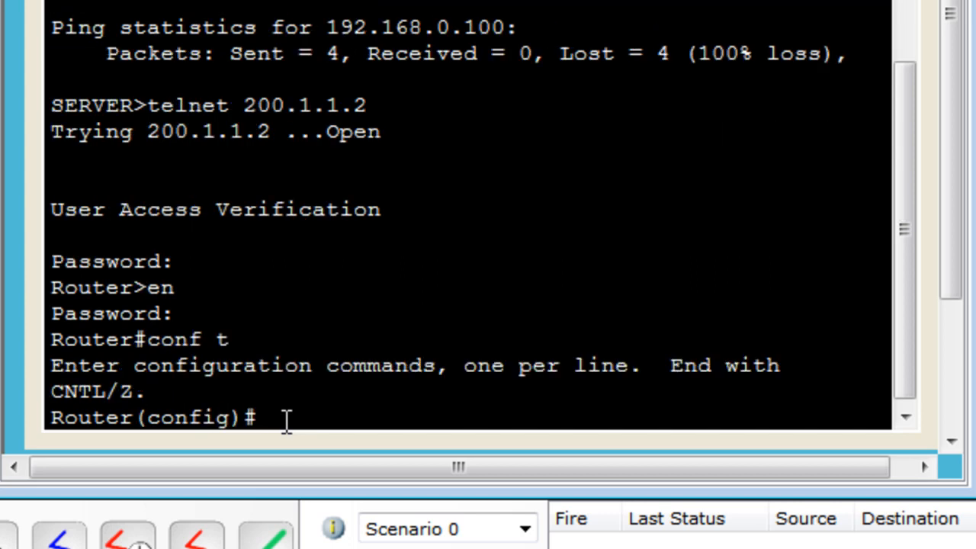
key(Return)
key(Return)
key(Return)
key(Return)
key(Return)
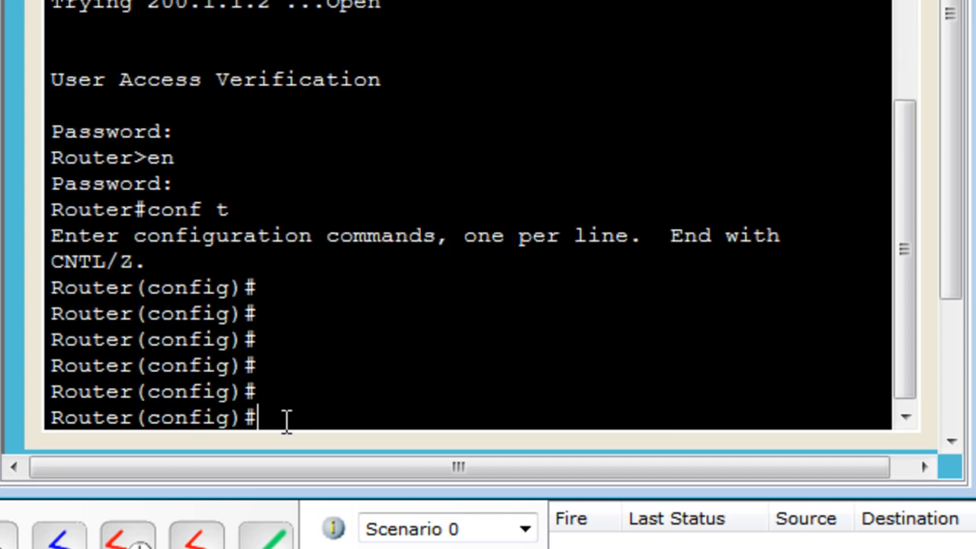